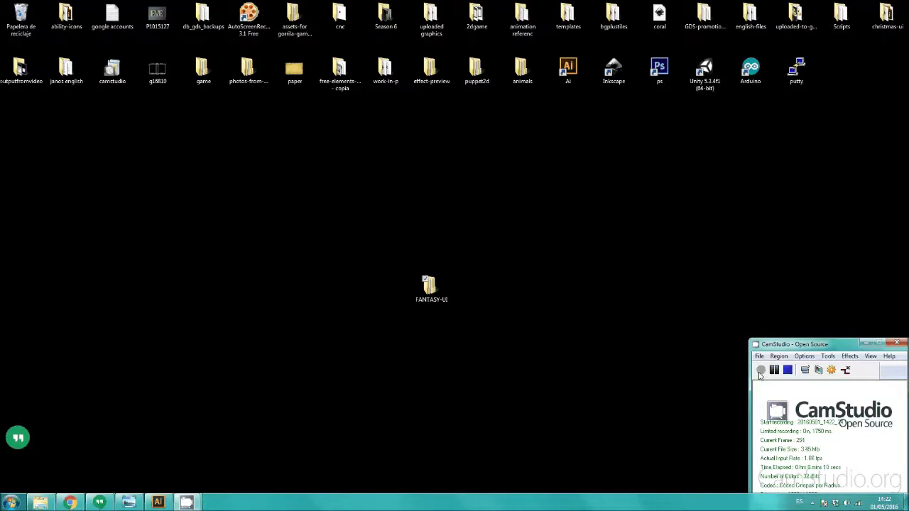
- Open the pre-made-panel-pngs folder inside the FANTASY-UI folder on the desktop
double_click(438, 287)
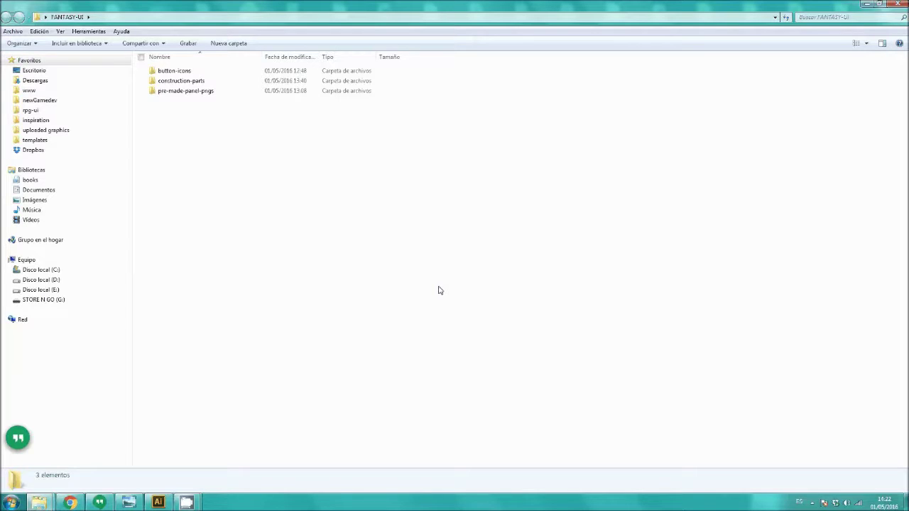
double_click(188, 92)
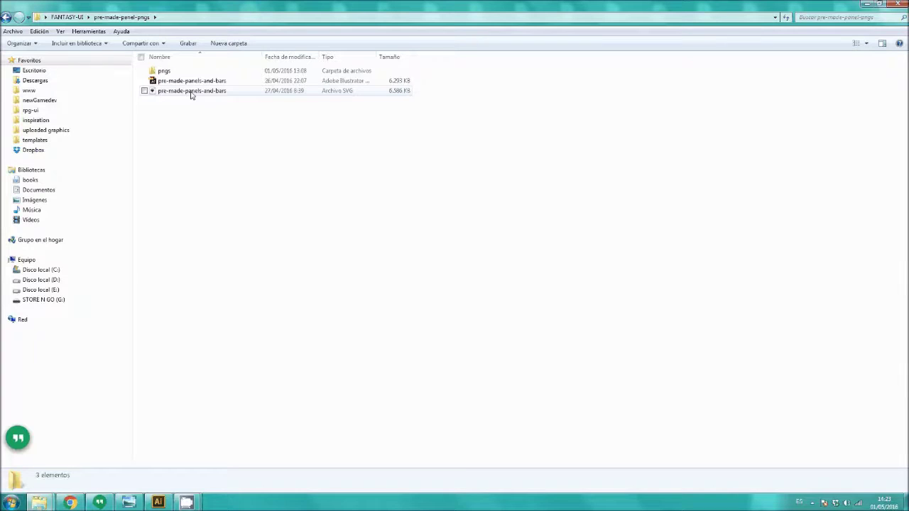
- Switch to Illustrator and examine the gem-cornered panel and the panels below it in promo-2.ai
left_click(158, 502)
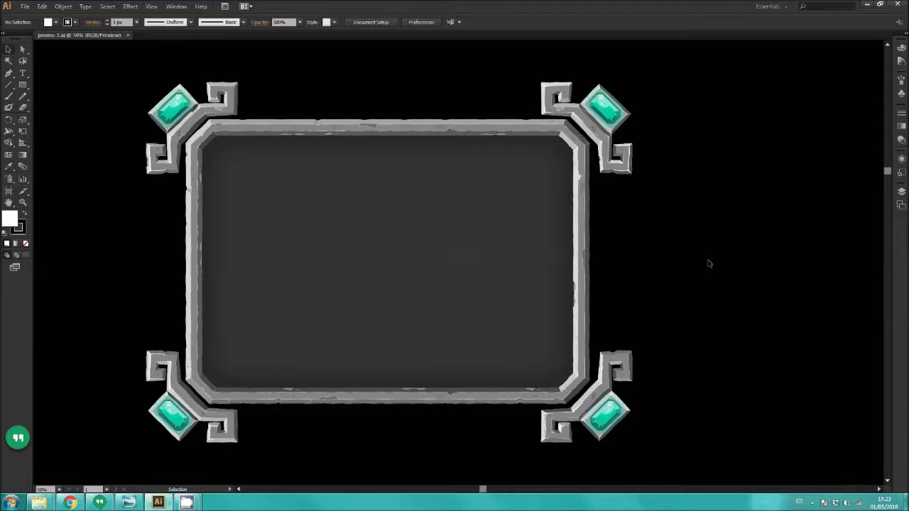
left_click(570, 239)
left_click(710, 261)
scroll(710, 264, "down", 10)
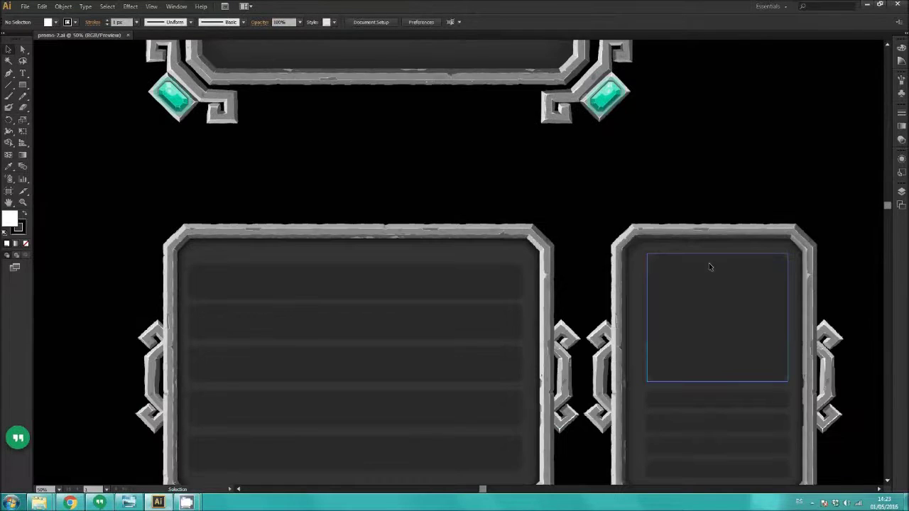
scroll(711, 267, "down", 5)
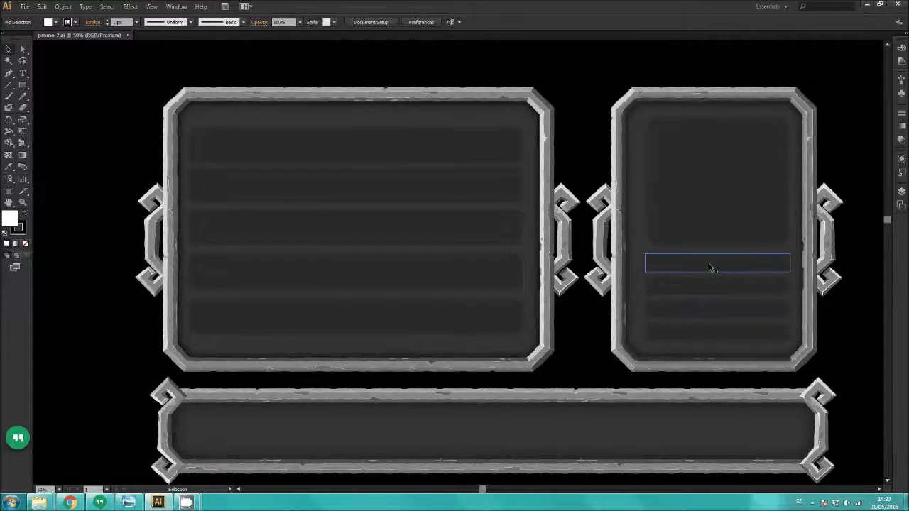
scroll(713, 268, "down", 1)
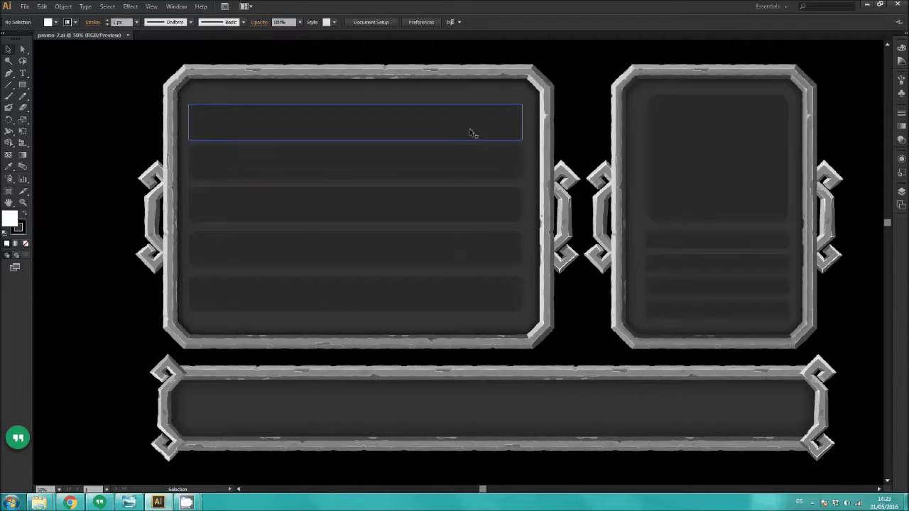
- Delete the five dark row strips inside the wide stone panel beside the narrow one
left_click_drag(472, 133, 142, 205)
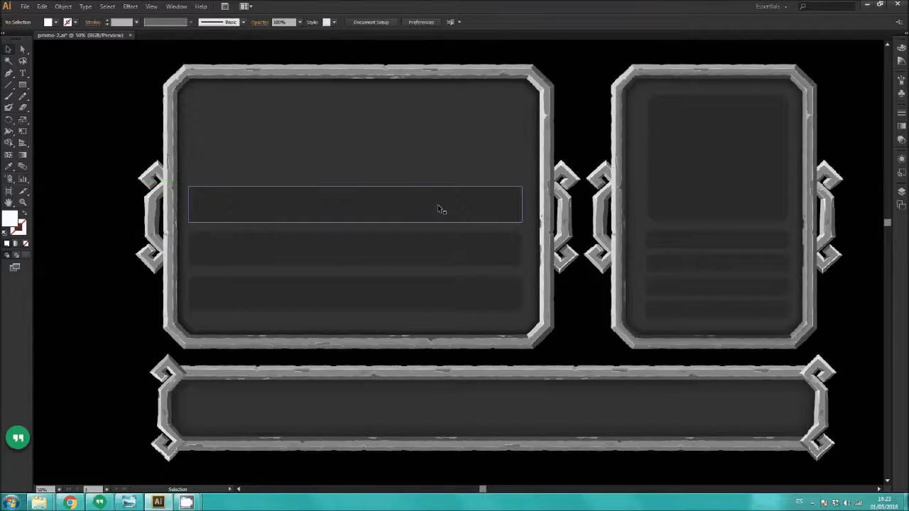
left_click(438, 208)
key("Delete")
left_click(441, 252)
key("Delete")
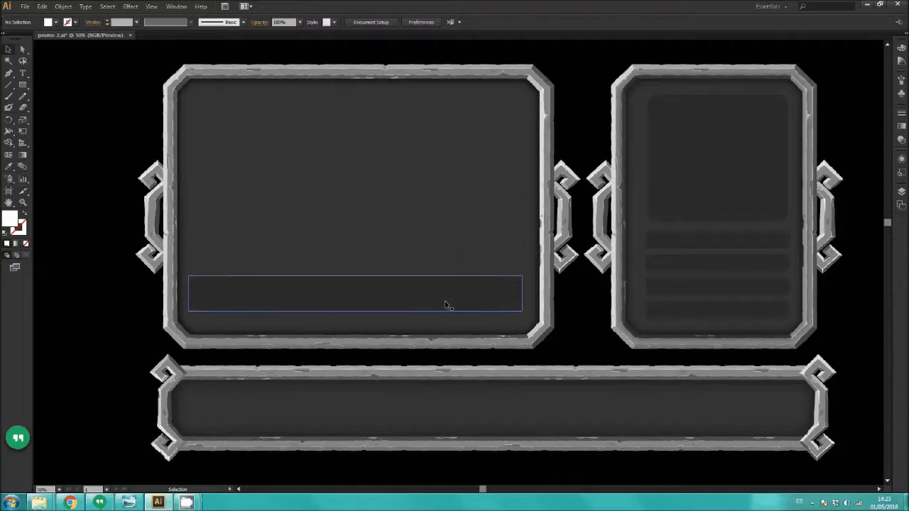
- Examine the long bar, the tall gem-cornered panel and the medium and small stone panels
scroll(476, 254, "down", 4)
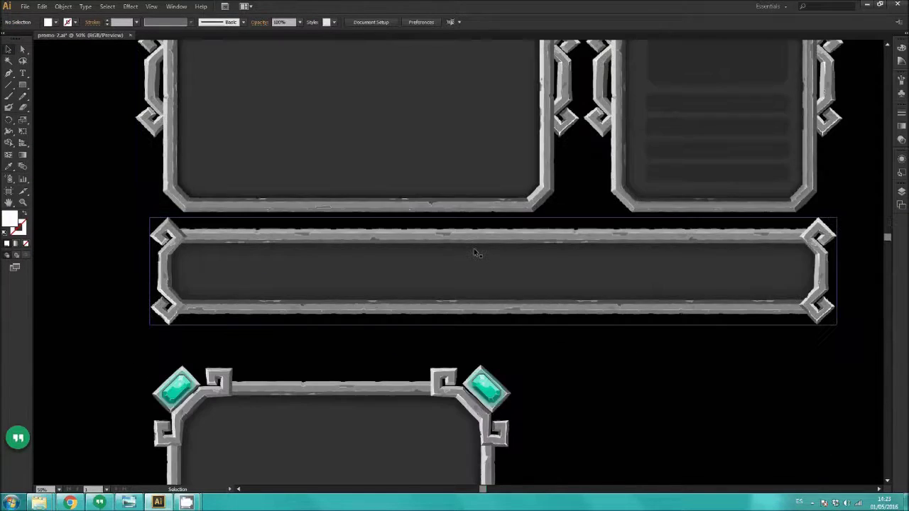
scroll(475, 252, "down", 6)
scroll(475, 252, "down", 8)
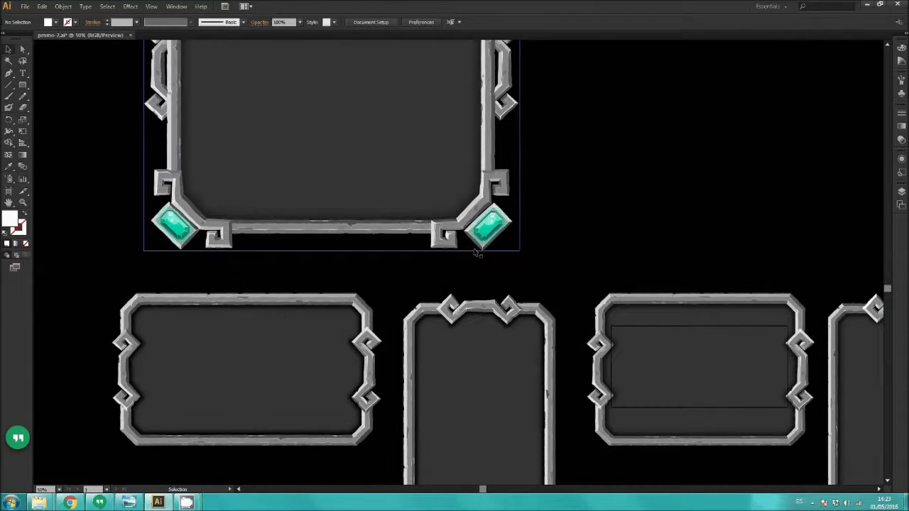
scroll(476, 254, "down", 3)
scroll(476, 254, "down", 2)
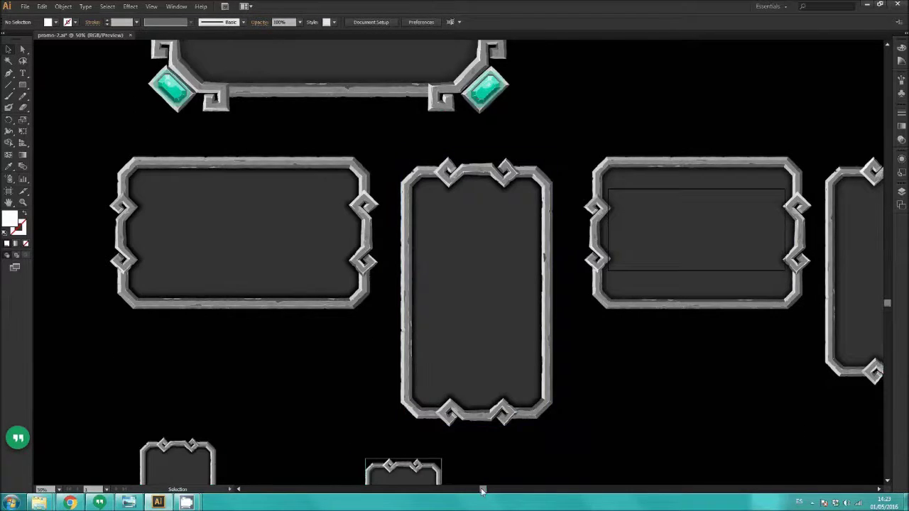
left_click_drag(482, 490, 508, 490)
scroll(495, 406, "down", 1)
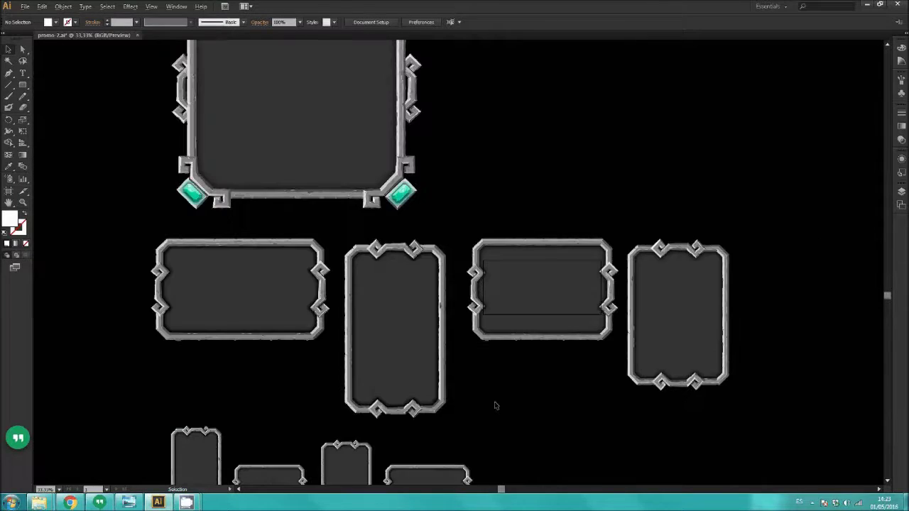
scroll(495, 407, "down", 1)
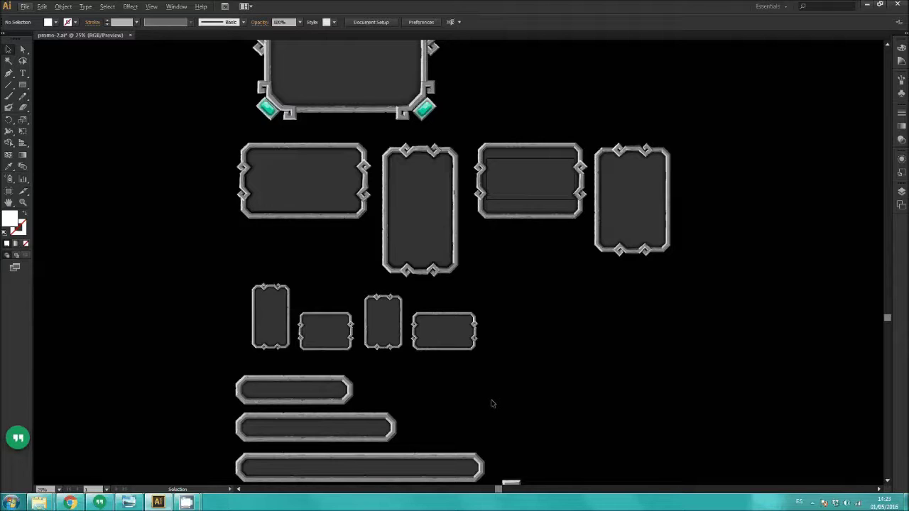
- Examine the stone bars, octagonal frames, progress bars and button icons further down the artwork
scroll(492, 403, "down", 3)
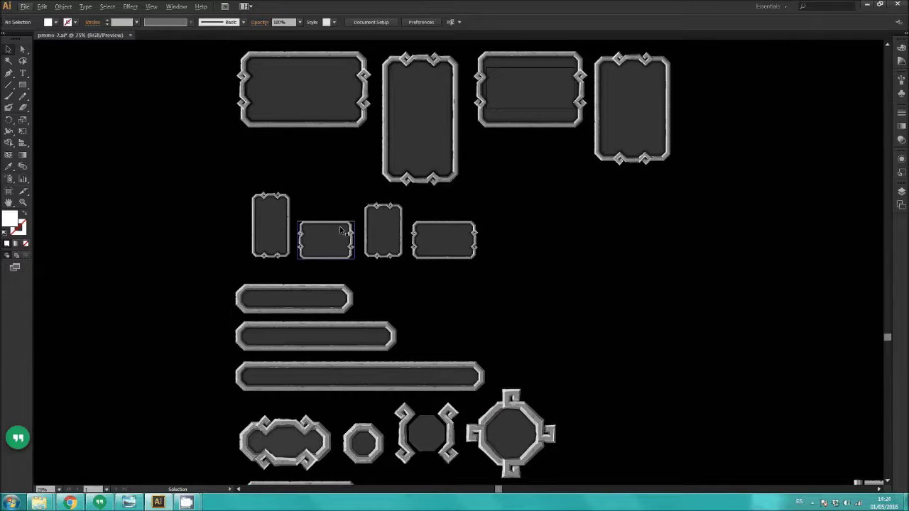
scroll(343, 231, "down", 3)
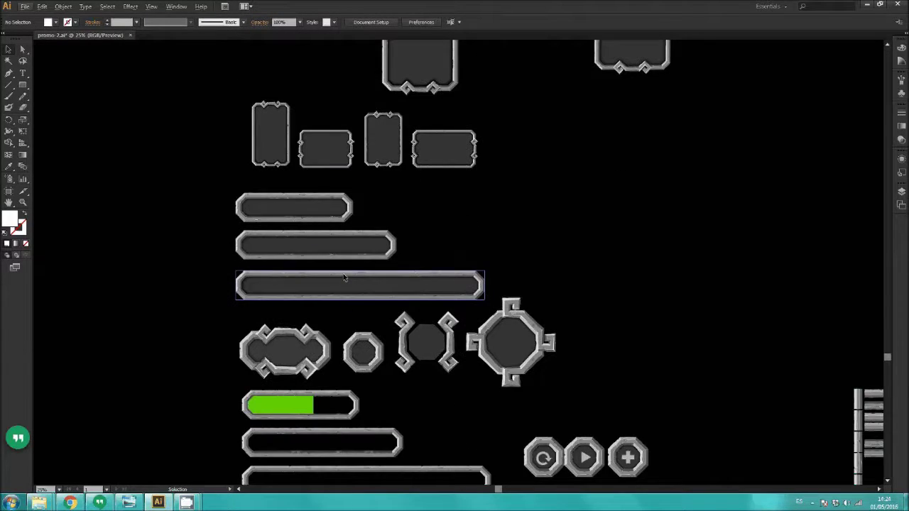
scroll(343, 277, "up", 2)
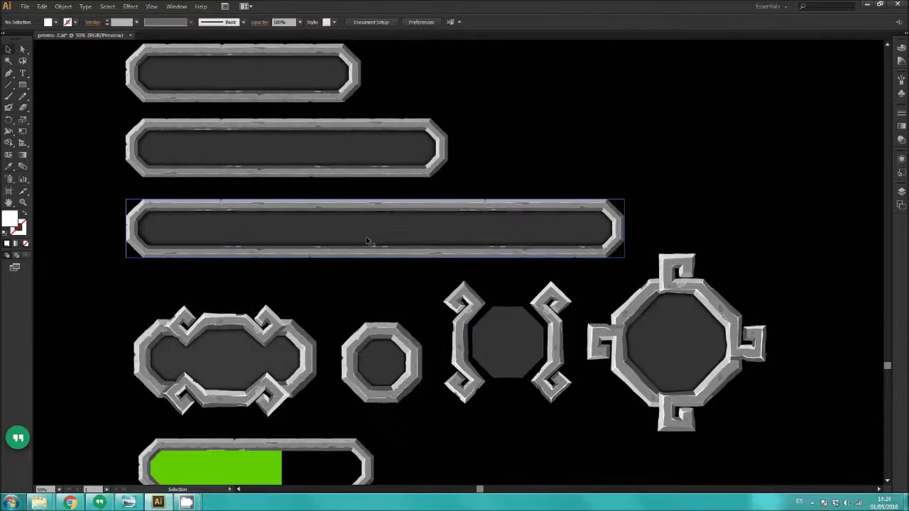
scroll(368, 241, "down", 1)
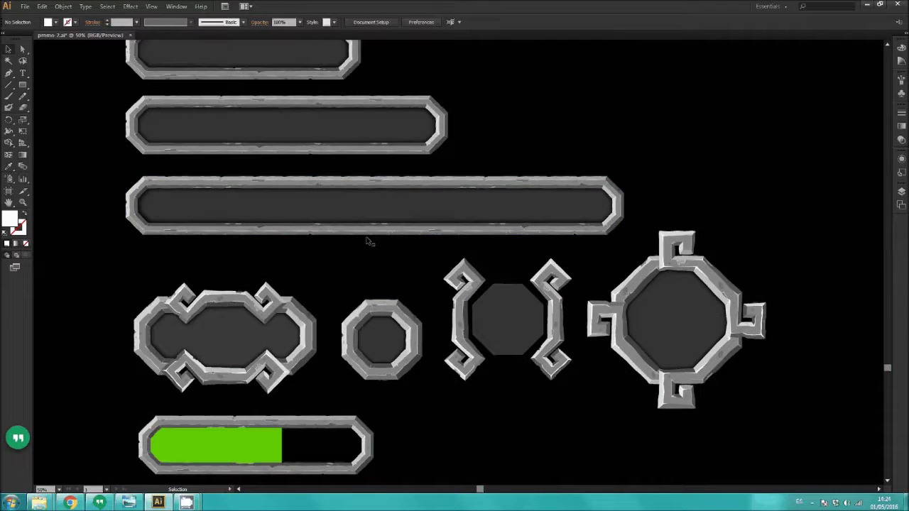
scroll(367, 242, "down", 5)
scroll(368, 241, "down", 4)
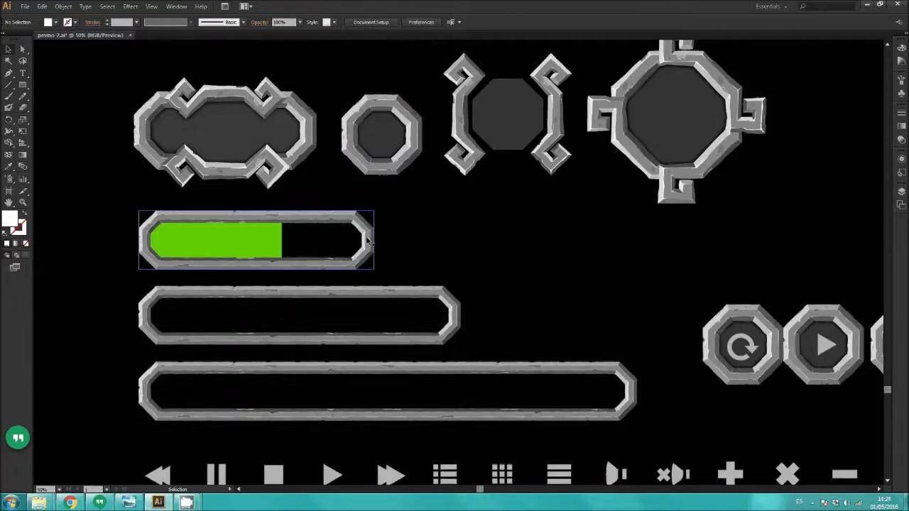
scroll(367, 241, "down", 2)
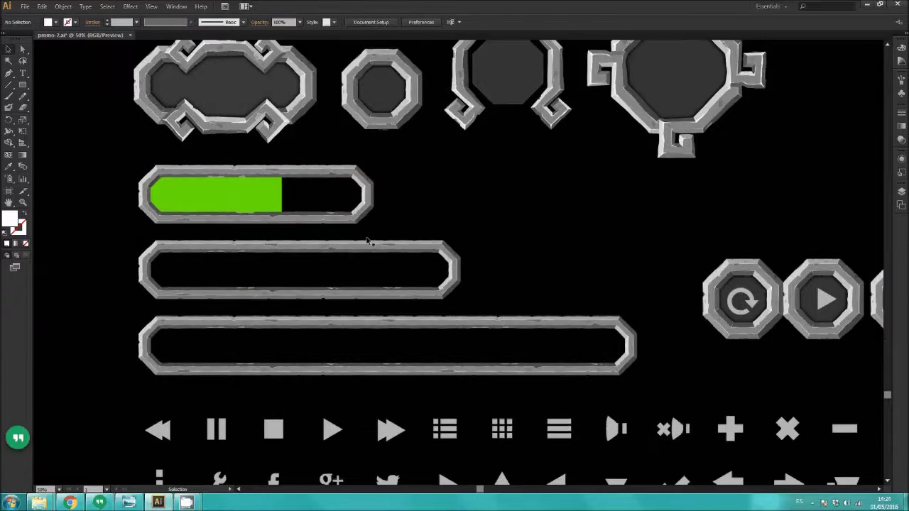
scroll(367, 242, "down", 3)
scroll(362, 334, "down", 2)
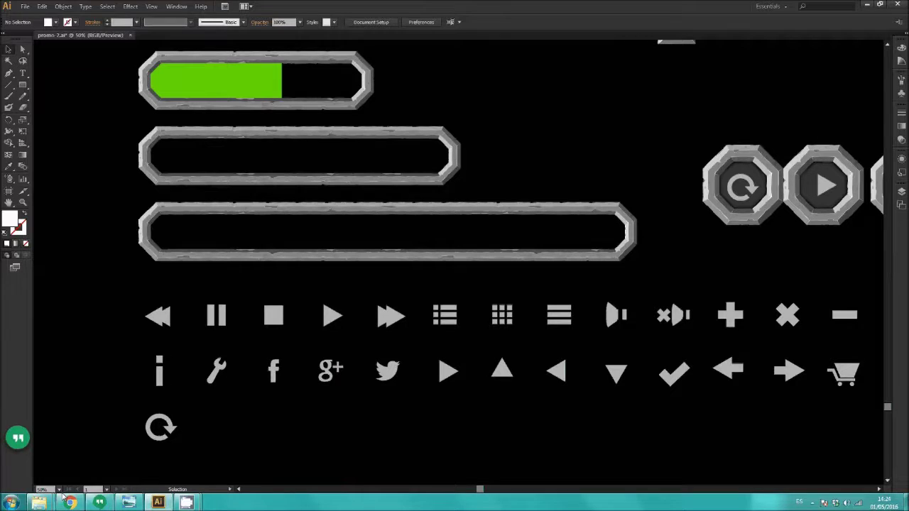
- Switch to the pre-made-panel-pngs folder window, return to FANTASY-UI and open the button-icons folder
mouse_move(39, 502)
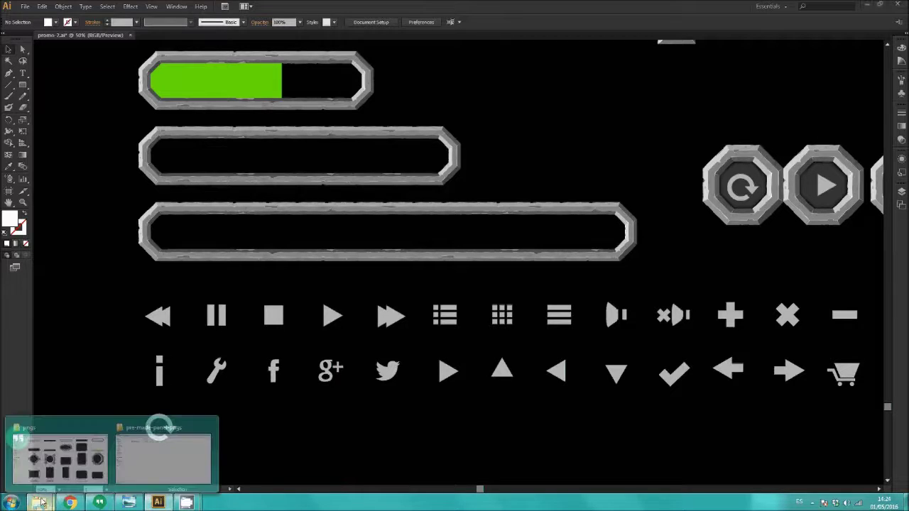
left_click(158, 466)
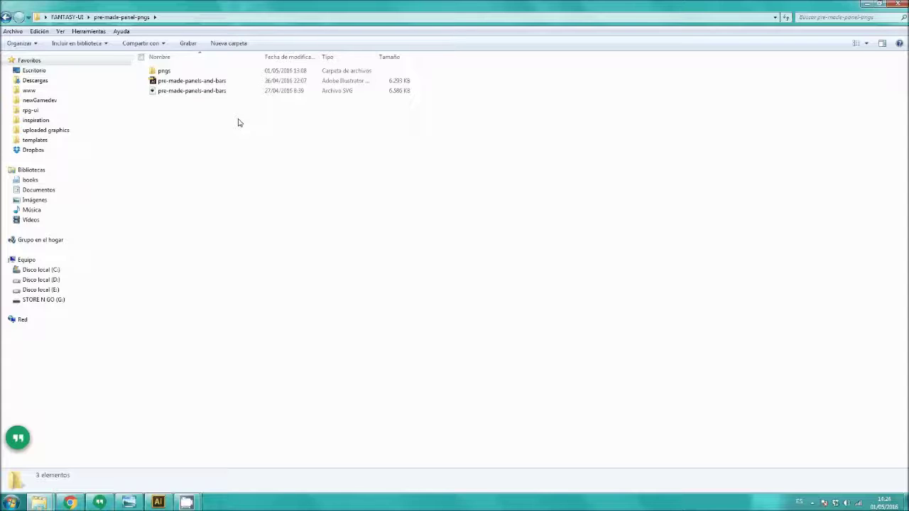
key("BackSpace")
double_click(189, 72)
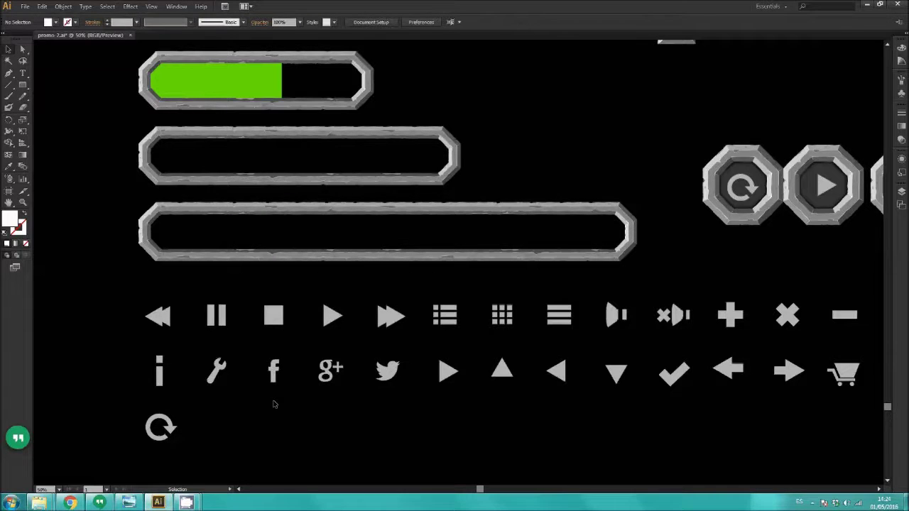
- Back in Illustrator, view the whole button icon set and the separate stone construction parts beside it
scroll(273, 404, "down", 1)
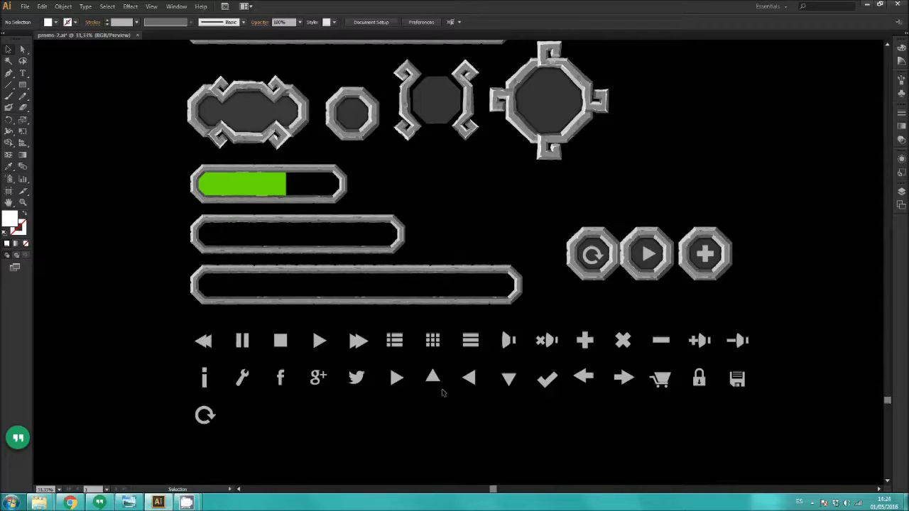
left_click_drag(495, 489, 660, 459)
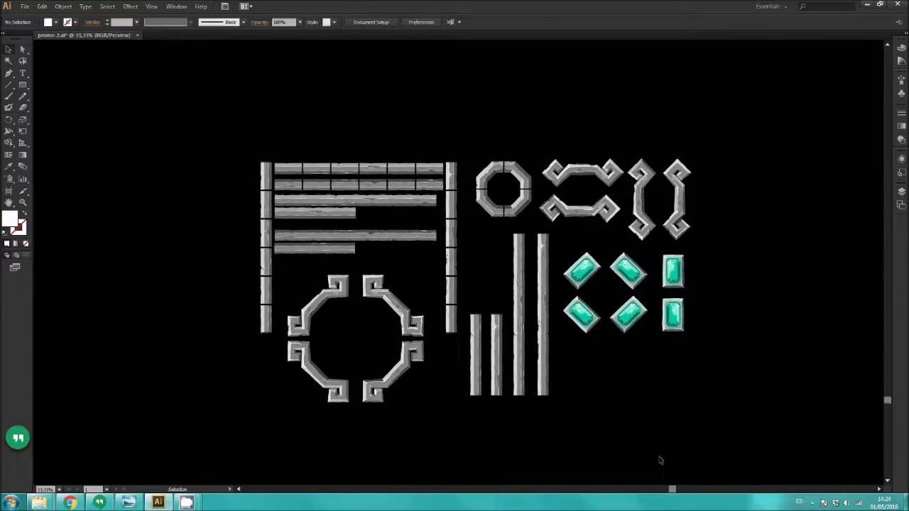
scroll(514, 355, "up", 1)
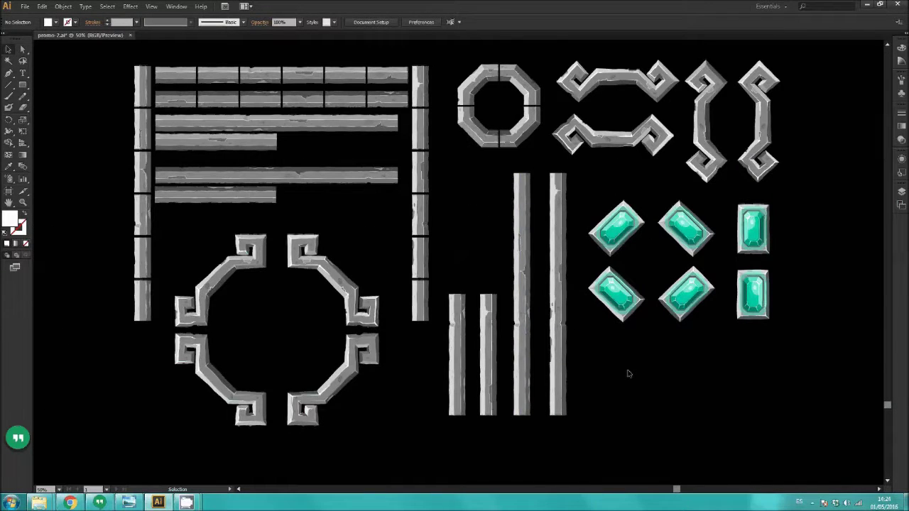
- Inspect the segmented and full-length horizontal stone beams of the construction parts up close
scroll(307, 189, "up", 1)
scroll(182, 121, "up", 1)
scroll(182, 122, "up", 2)
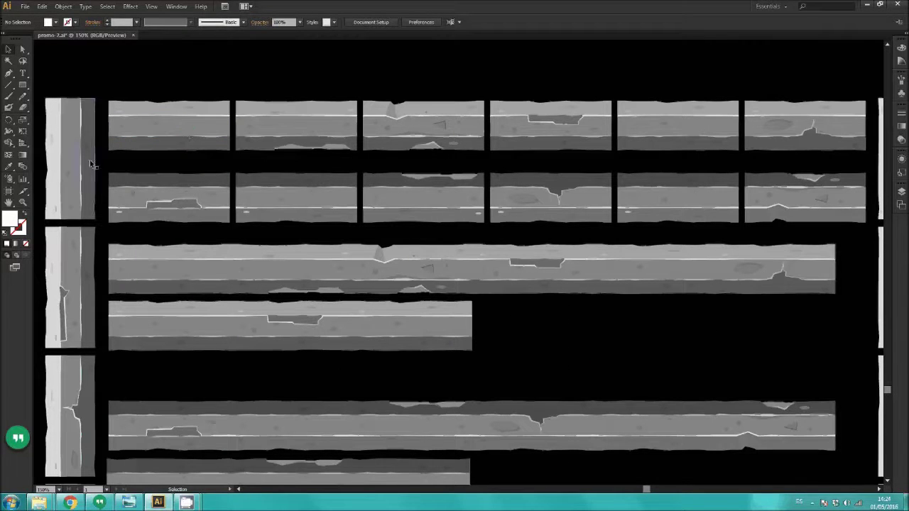
scroll(340, 212, "down", 1)
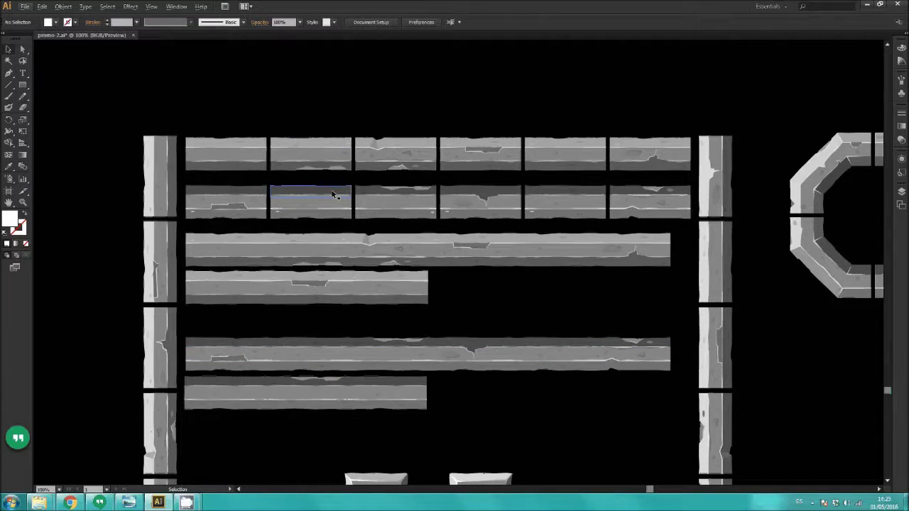
scroll(404, 201, "down", 2)
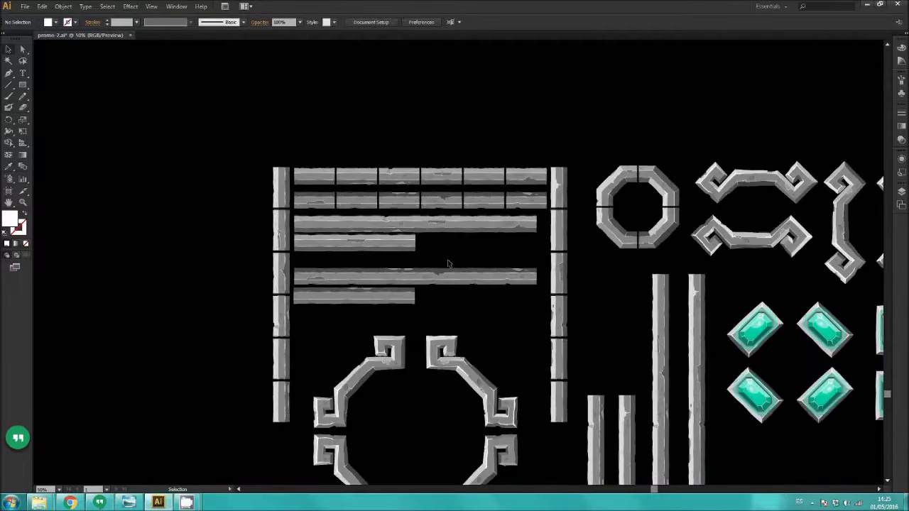
scroll(448, 264, "up", 2)
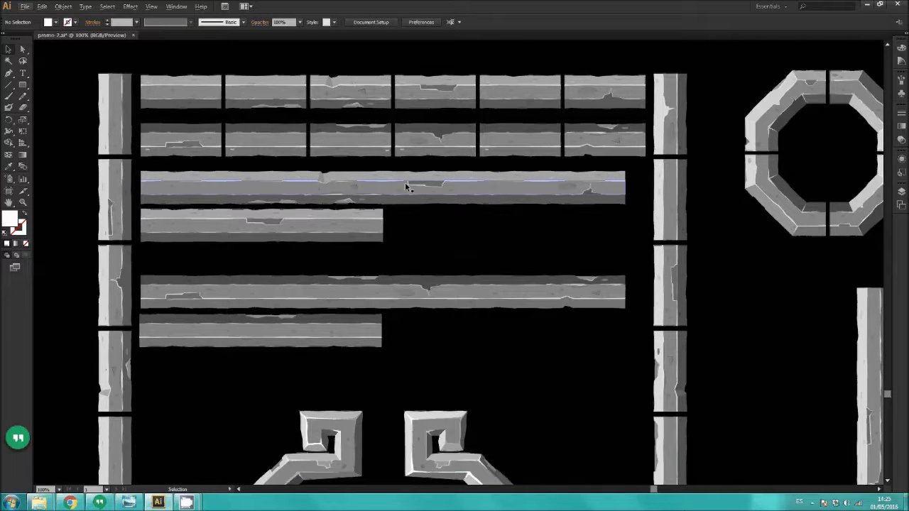
scroll(406, 187, "up", 1)
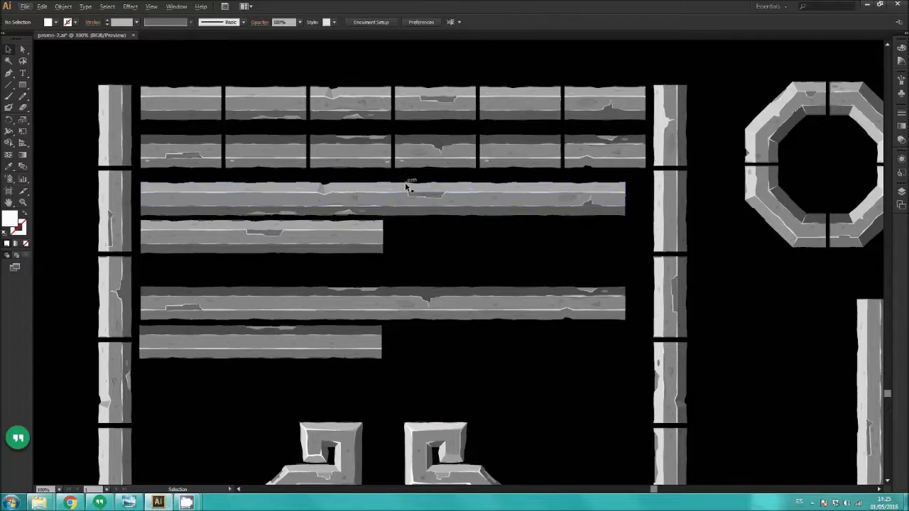
scroll(407, 187, "up", 1)
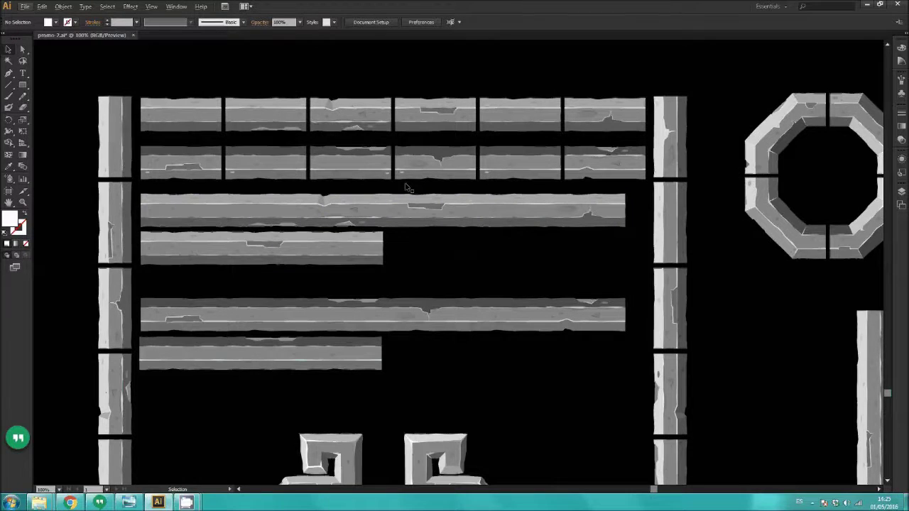
- View the curled corner pieces, octagon segments, vertical beams and green gems among the construction parts
scroll(476, 182, "down", 3)
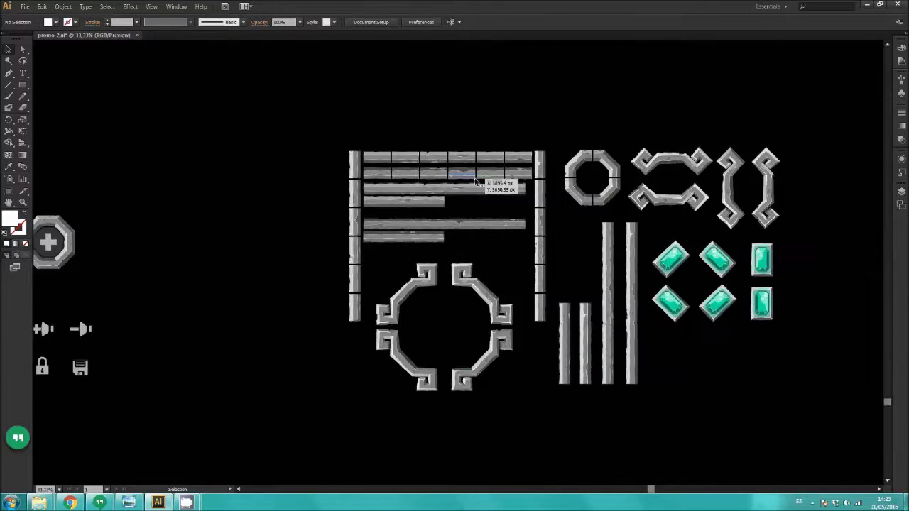
scroll(619, 247, "up", 1)
scroll(619, 247, "up", 1)
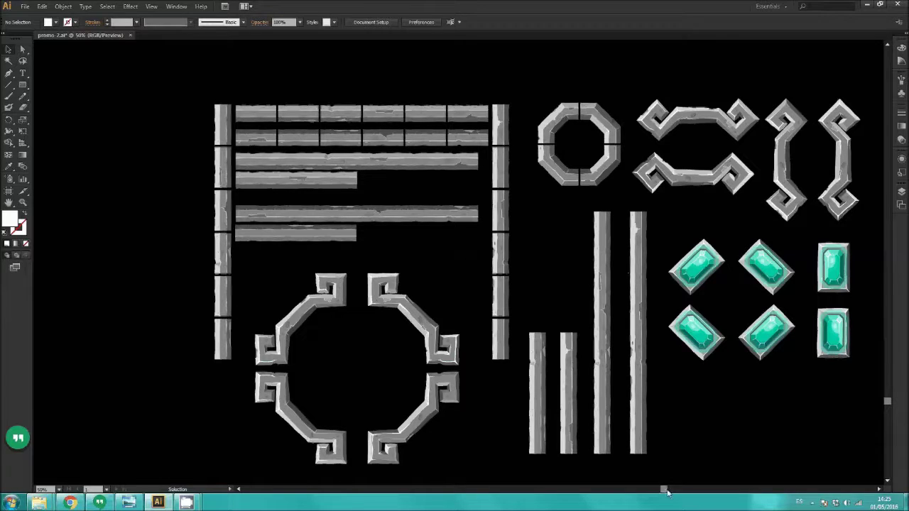
left_click_drag(668, 492, 676, 494)
scroll(626, 304, "down", 1)
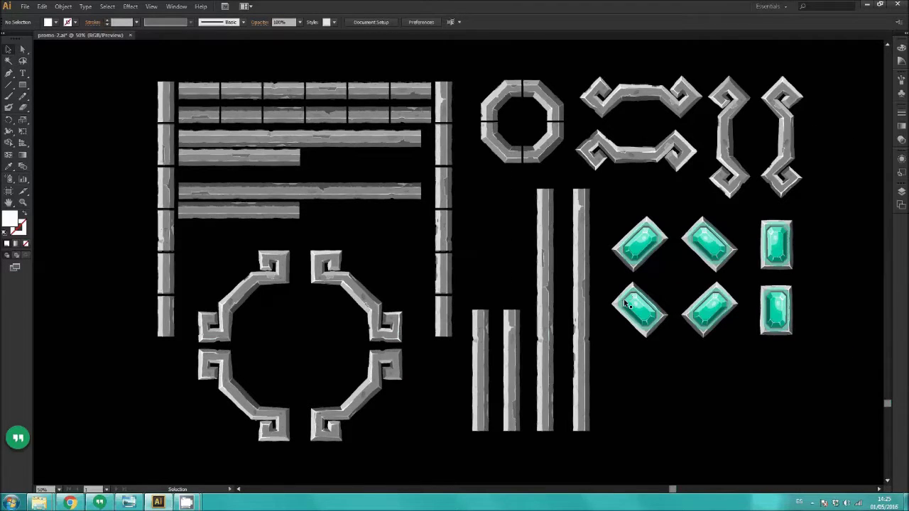
- View the MAGIC panel preview in the photo viewer, switch to Chrome and open the free x4 Magic Element Icons asset page
mouse_move(137, 505)
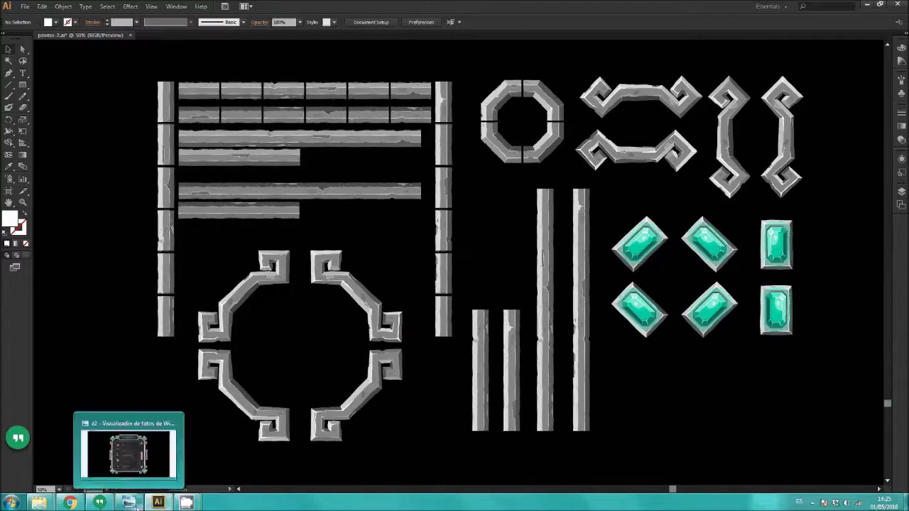
left_click(137, 506)
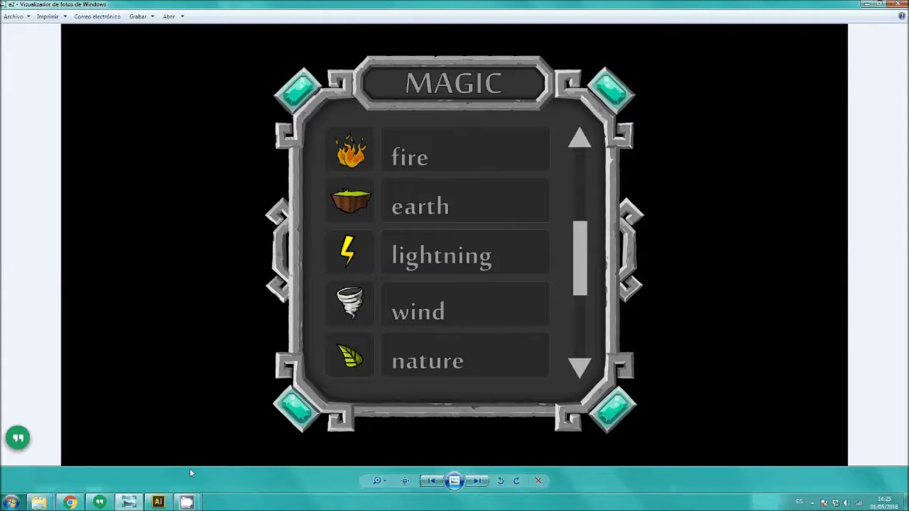
left_click(71, 503)
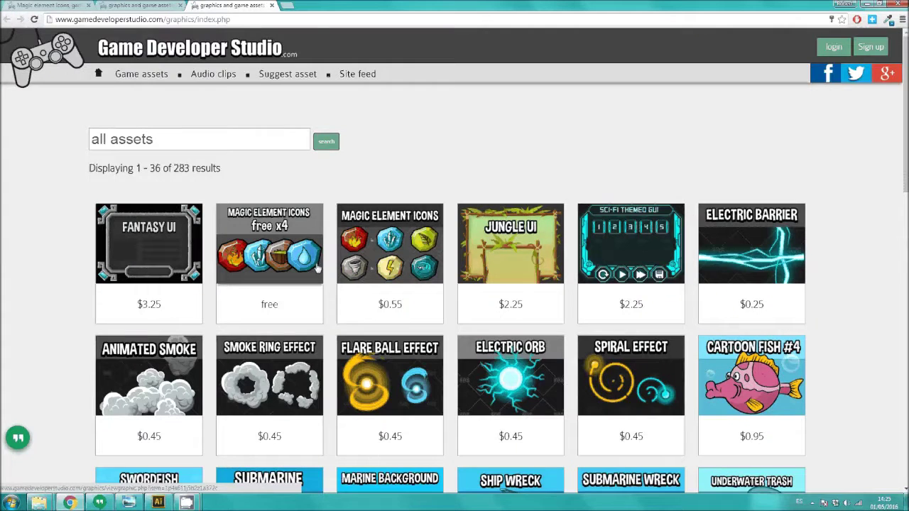
left_click(281, 226)
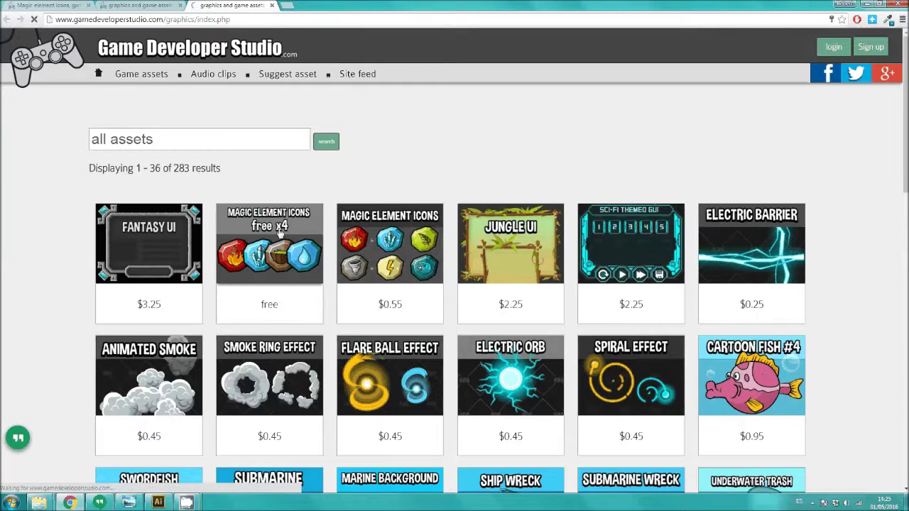
scroll(593, 391, "down", 4)
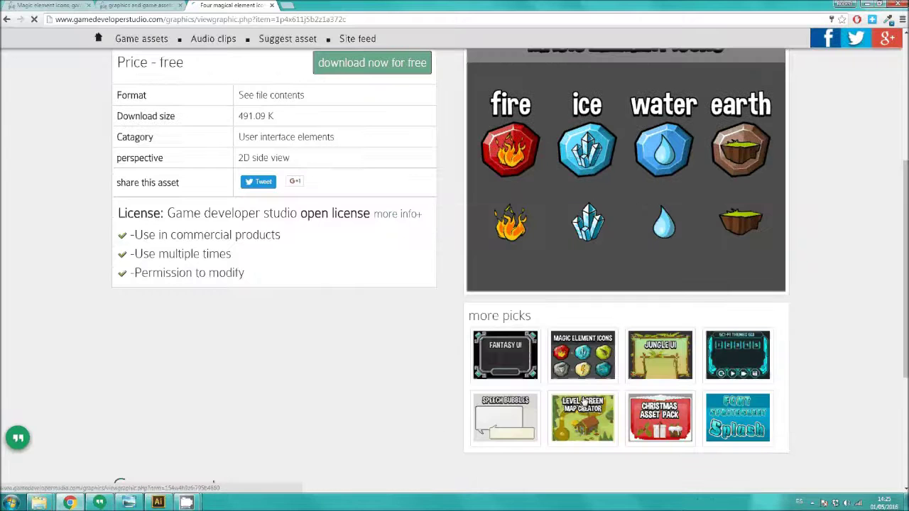
left_click(582, 401)
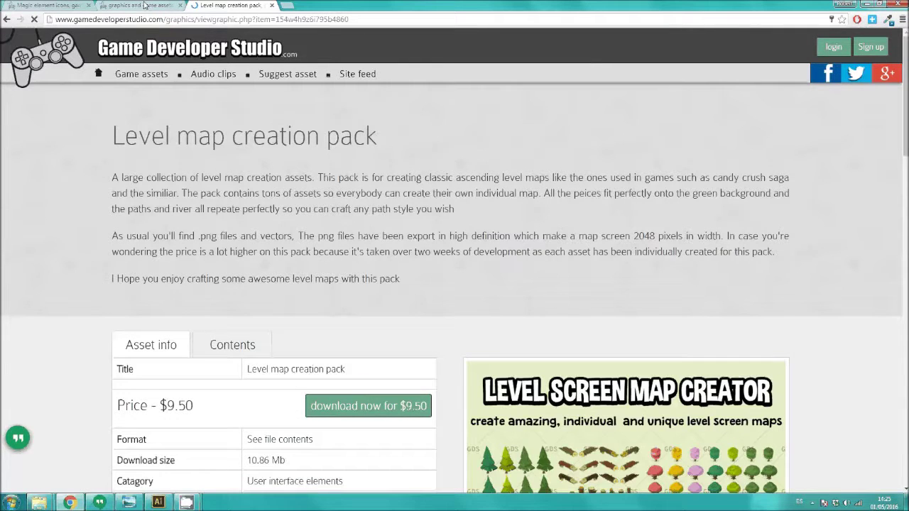
scroll(2, 13, "down", 3)
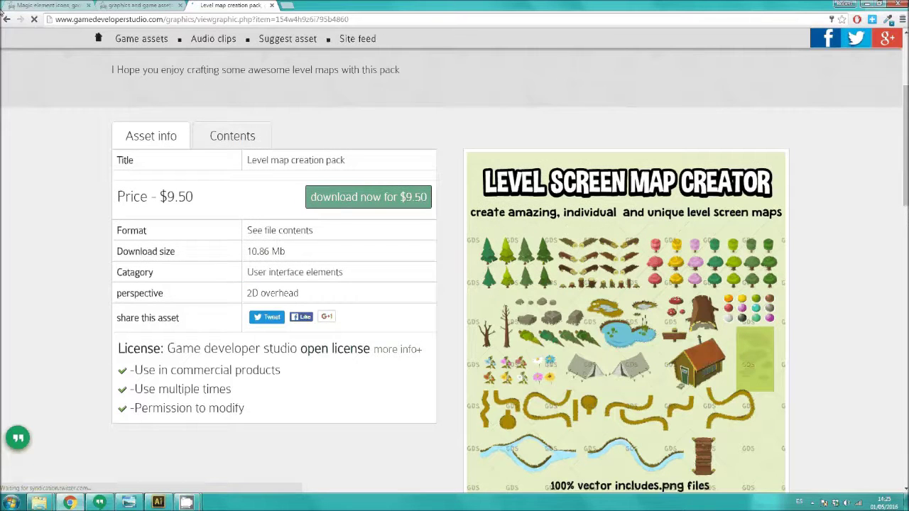
left_click(7, 19)
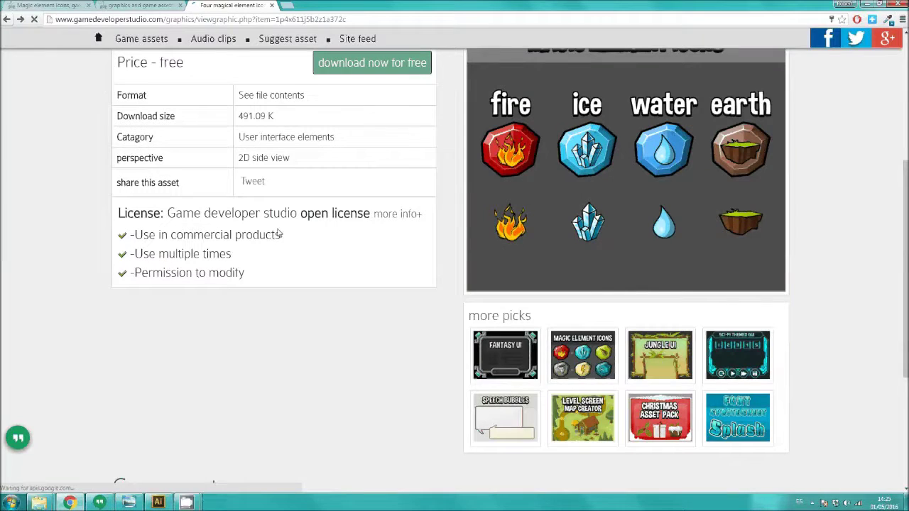
- Open the full Magic Element Icons asset page from the related picks and view its icon preview
left_click(581, 351)
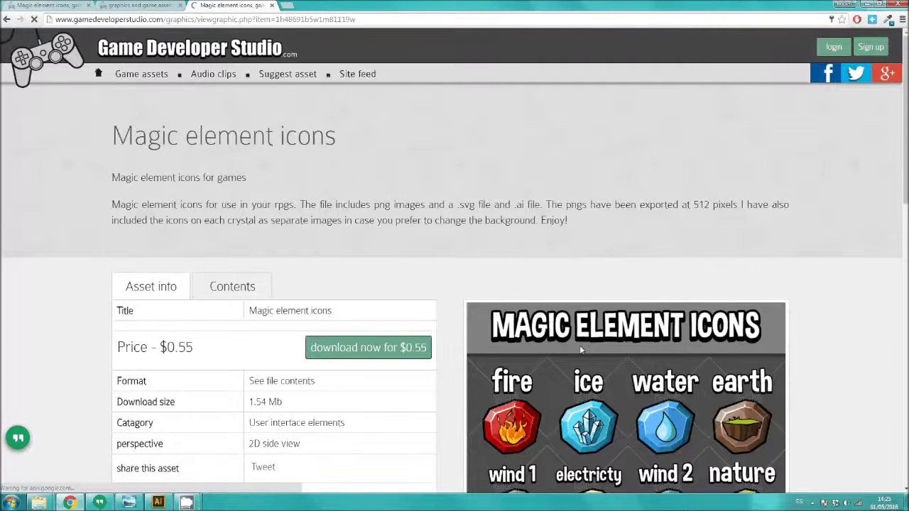
scroll(579, 346, "down", 3)
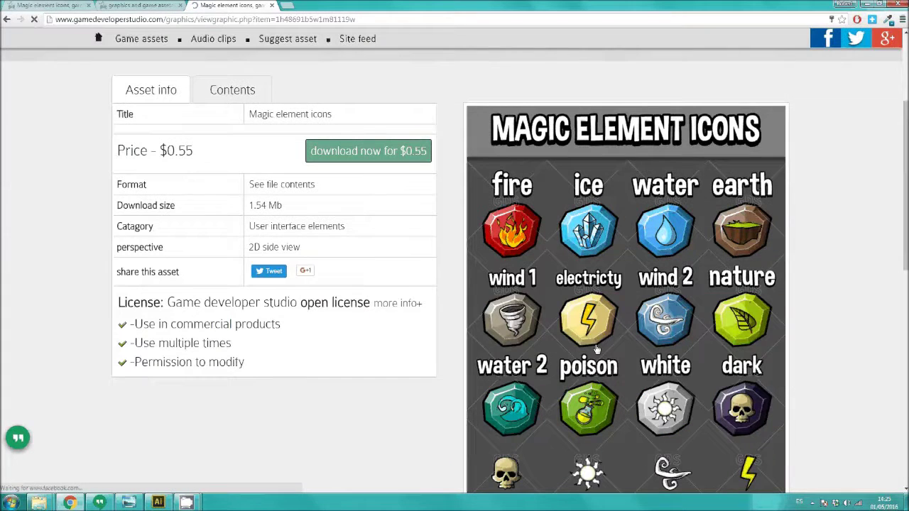
scroll(596, 350, "down", 1)
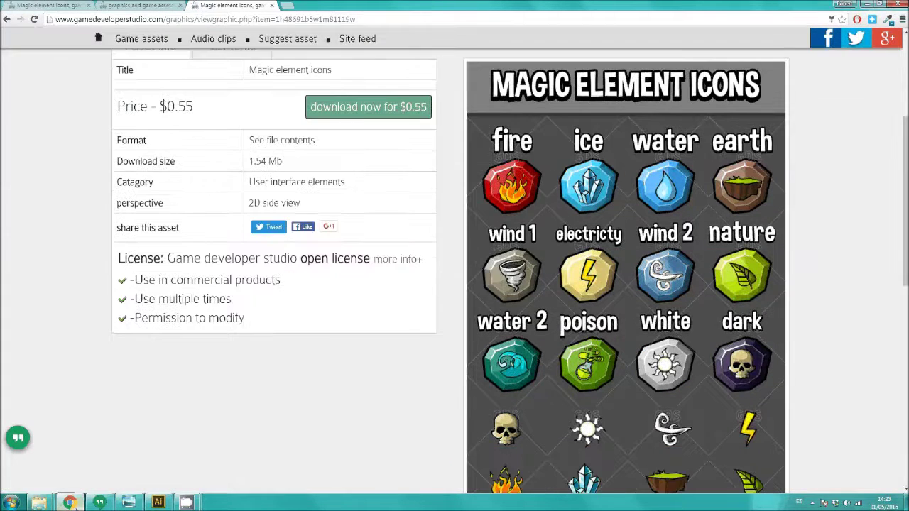
- Show the other game assets listing, return to the photo viewer and page through the ALCHEMY panel and status bar previews
left_click(139, 5)
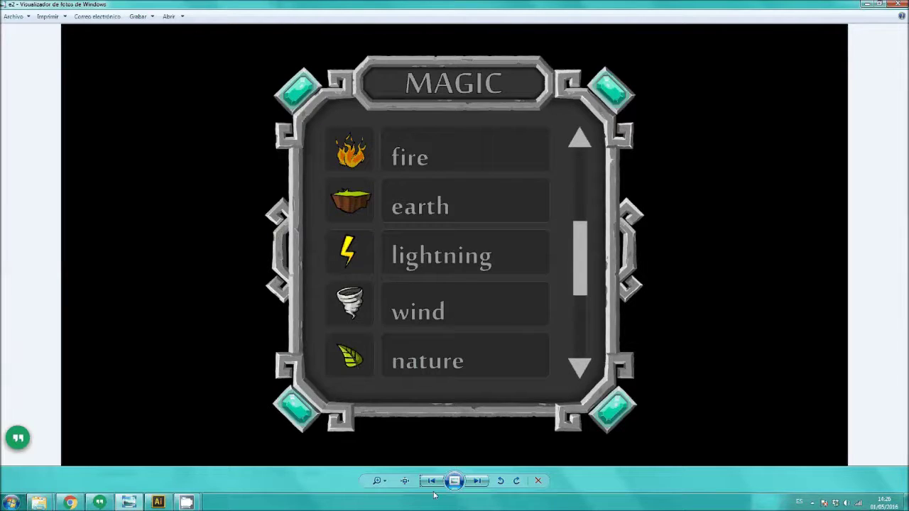
left_click(477, 481)
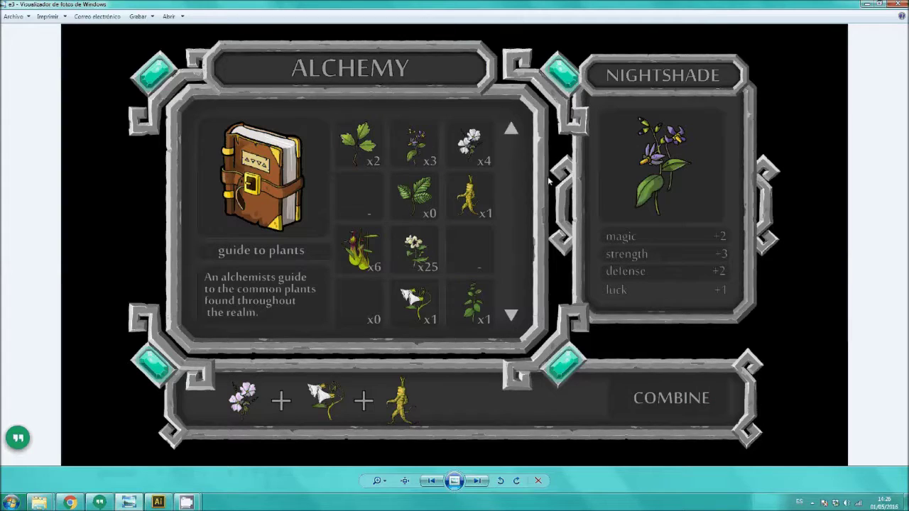
left_click(477, 482)
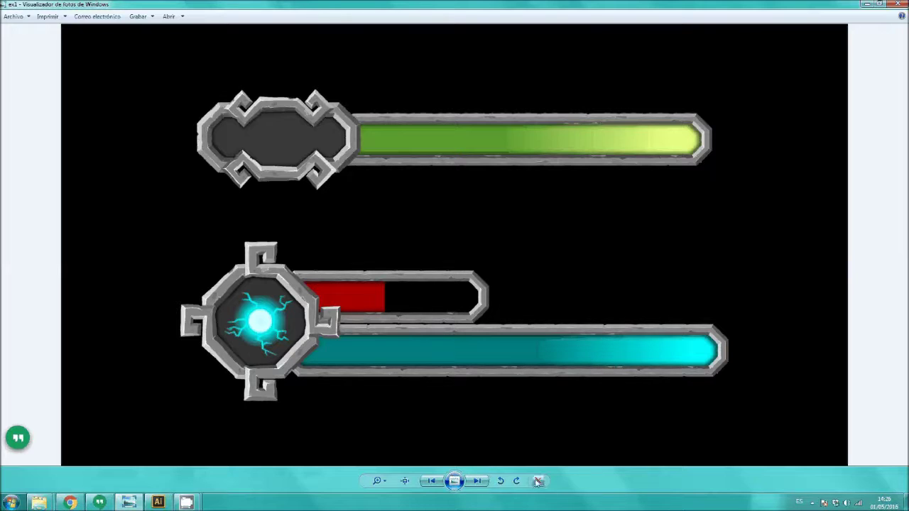
- Close the photo viewer and minimize Chrome and Illustrator to get back to the button-icons folder window
left_click(871, 5)
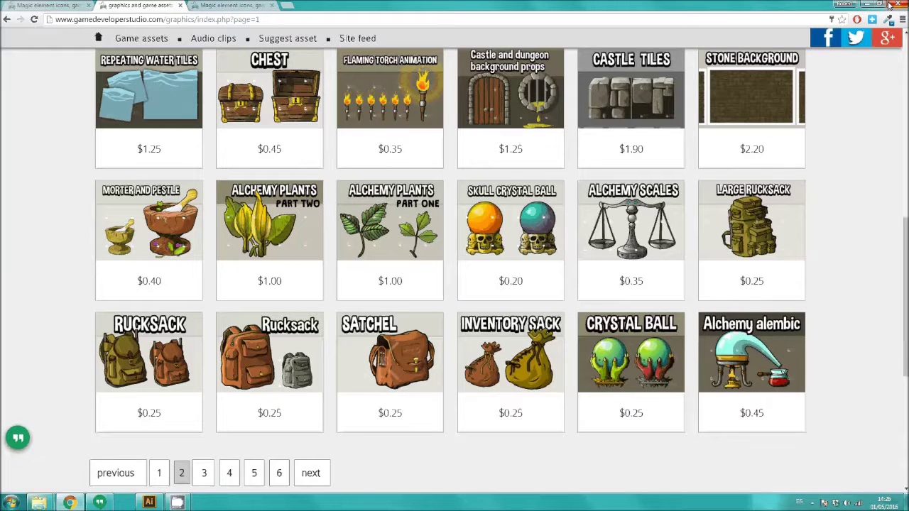
left_click(871, 6)
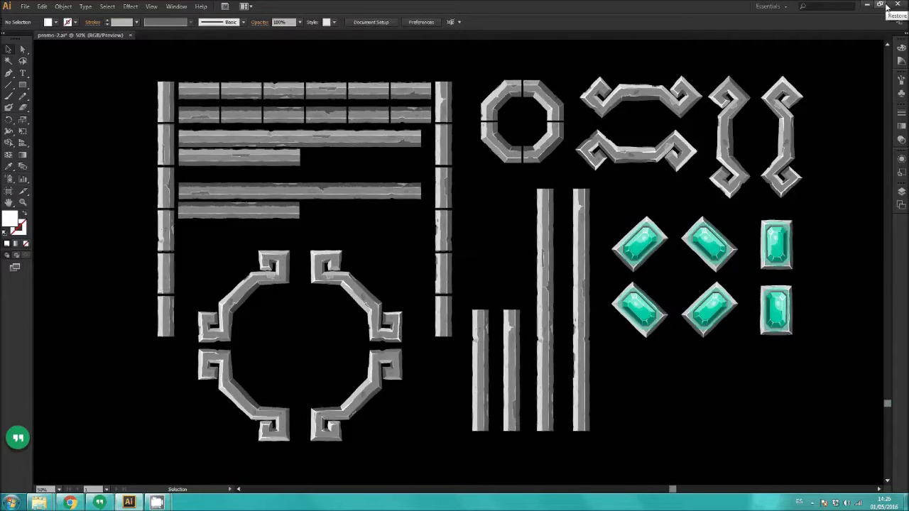
left_click(867, 5)
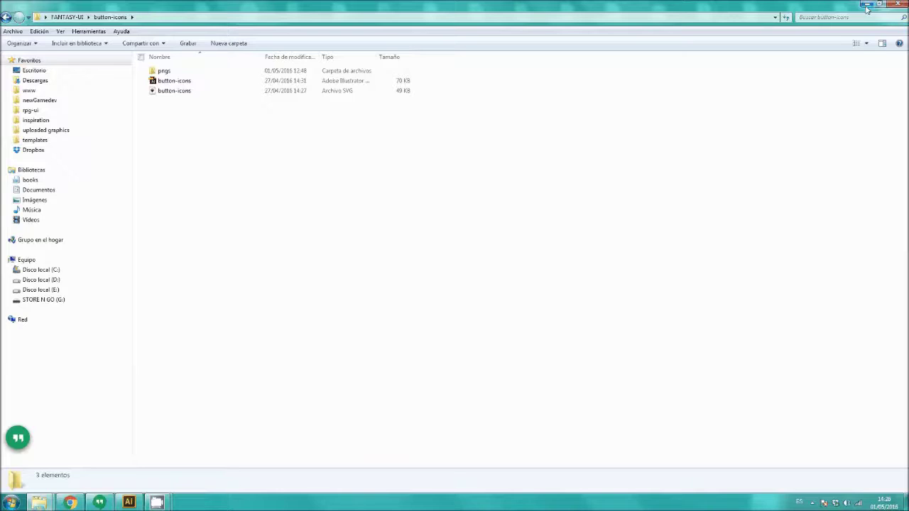
- View the PNG files in the pngs subfolder of construction-parts, going through FANTASY-UI and returning to it
left_click(67, 17)
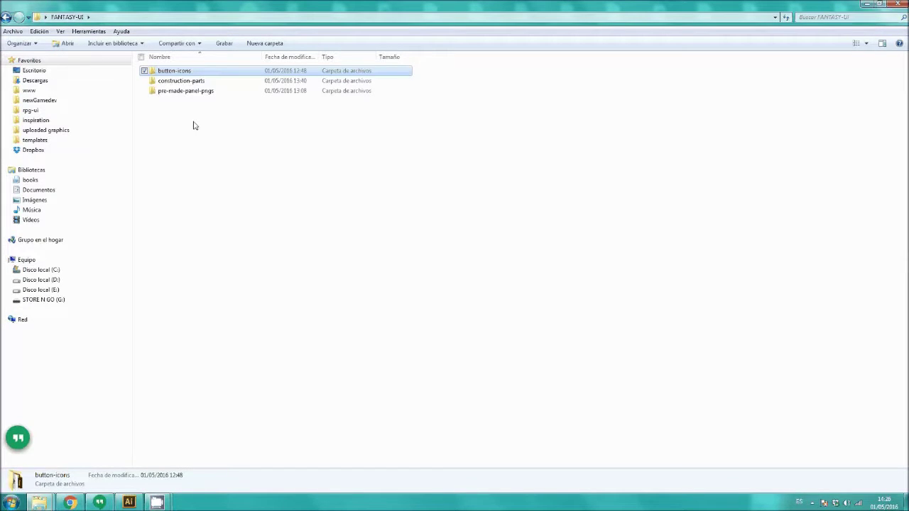
double_click(186, 82)
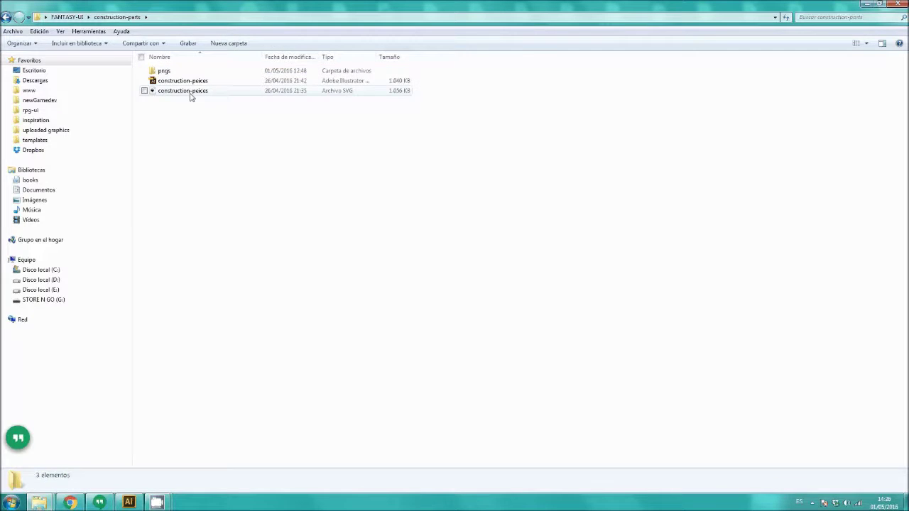
double_click(170, 71)
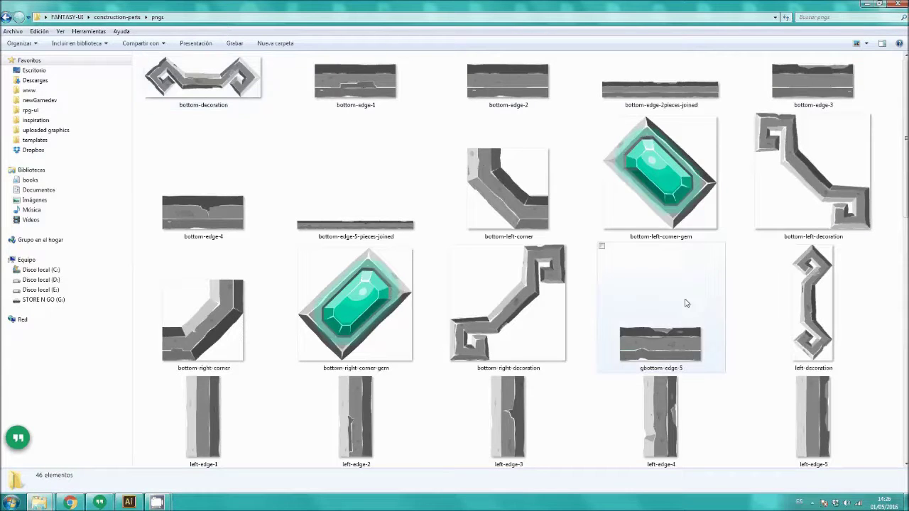
left_click(65, 17)
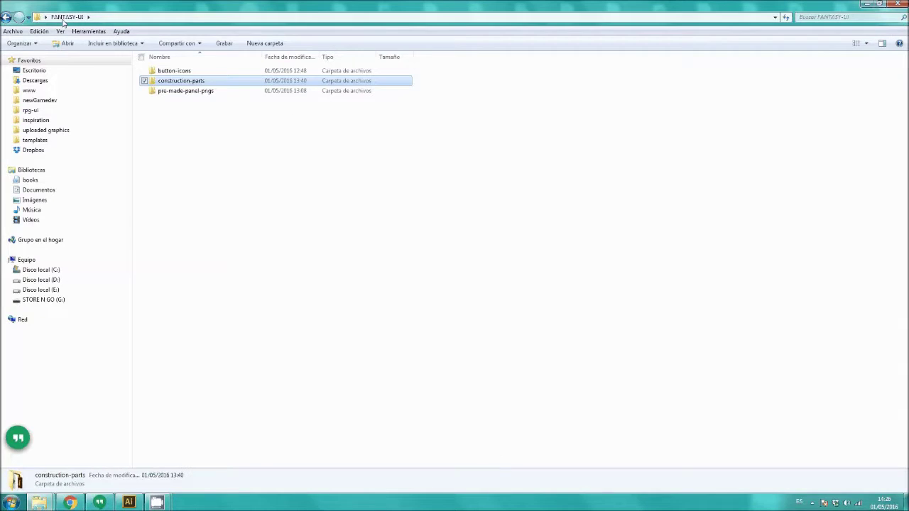
- Look at the construction-parts source files, go back to FANTASY-UI and close the folder window
double_click(181, 81)
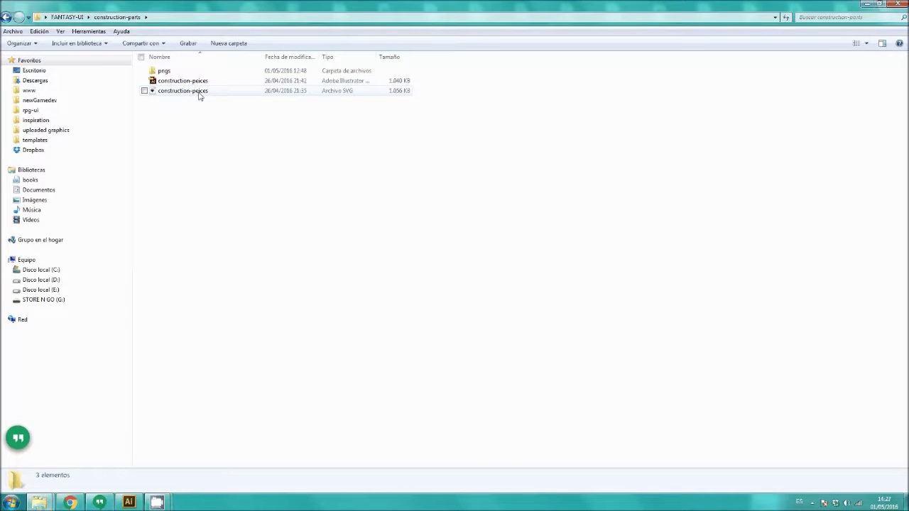
left_click(67, 17)
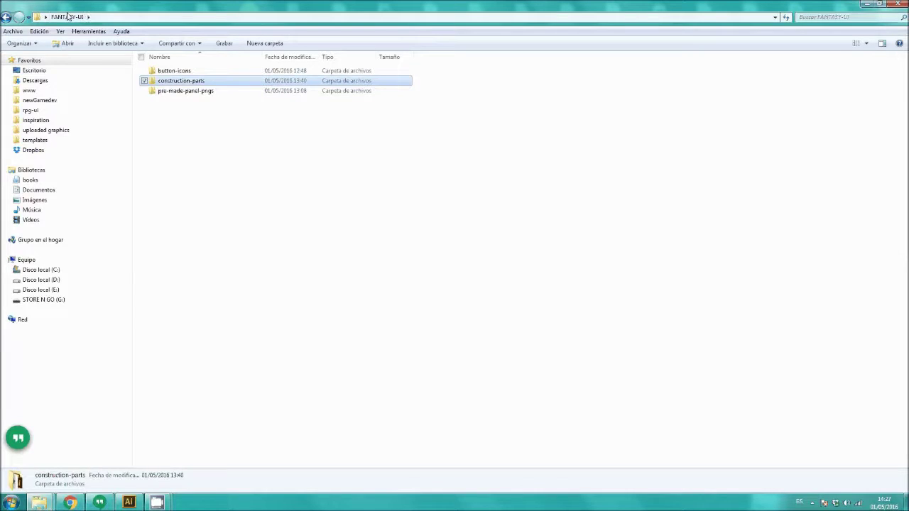
left_click(899, 4)
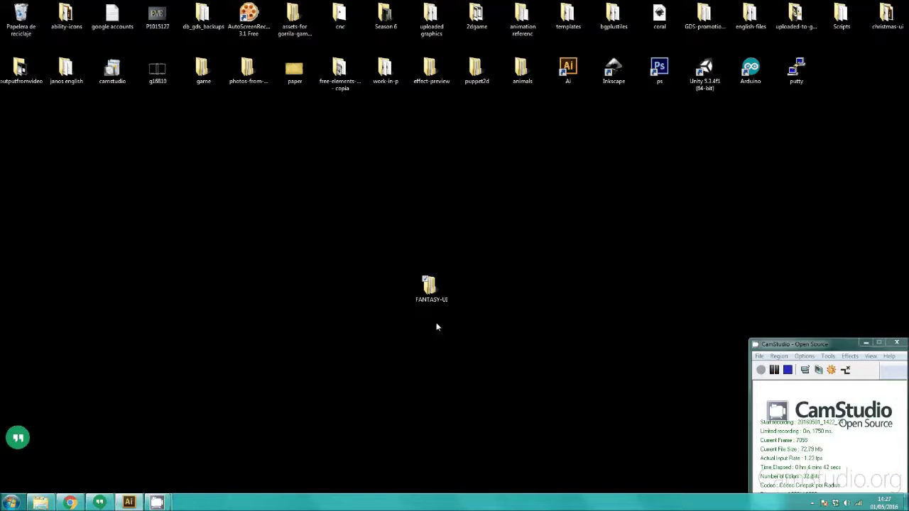
- Reopen the FANTASY-UI folder from the desktop and open the construction-peices SVG from construction-parts in Inkscape
double_click(431, 288)
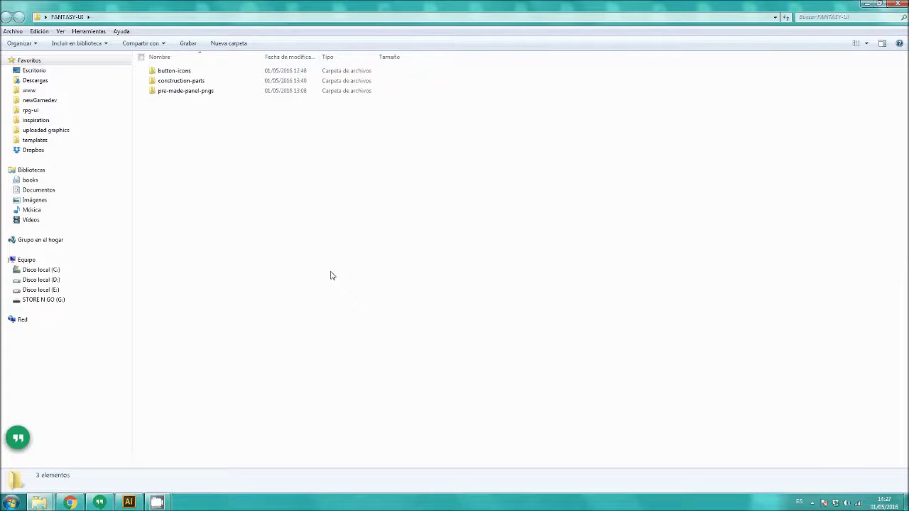
double_click(192, 81)
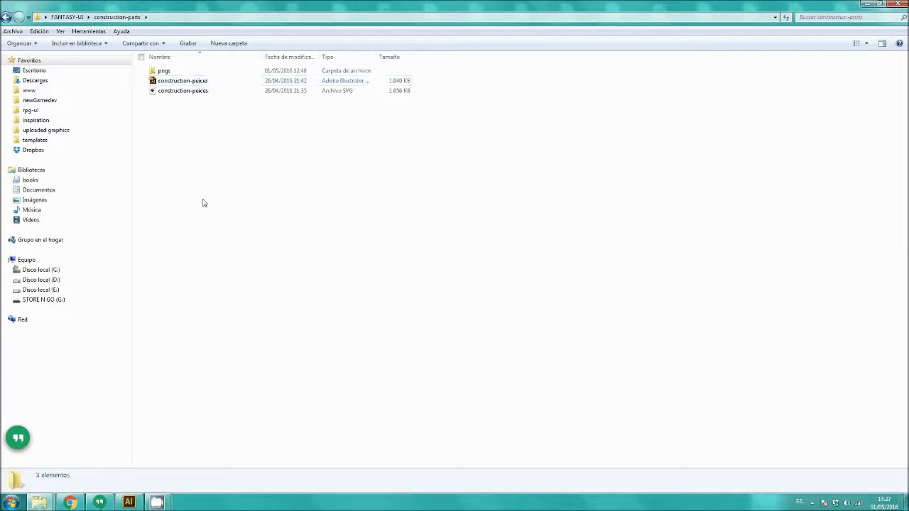
left_click(187, 94)
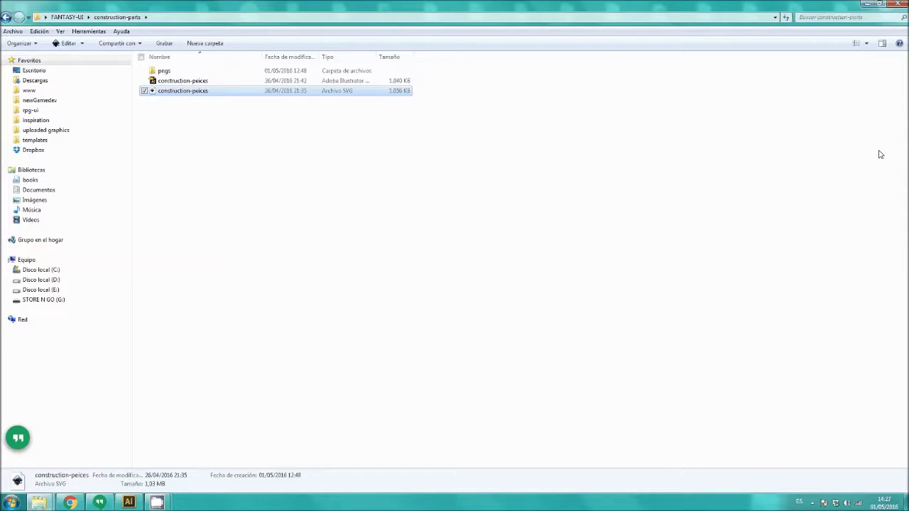
key("Return")
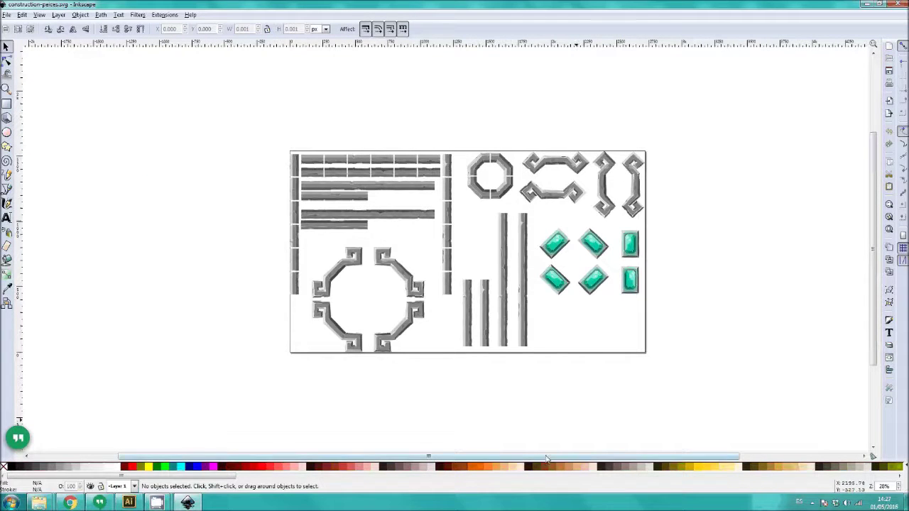
- Set the document's page background to opaque near-black, RGBA 0b0b0bff, and close the document properties
left_click_drag(546, 457, 576, 450)
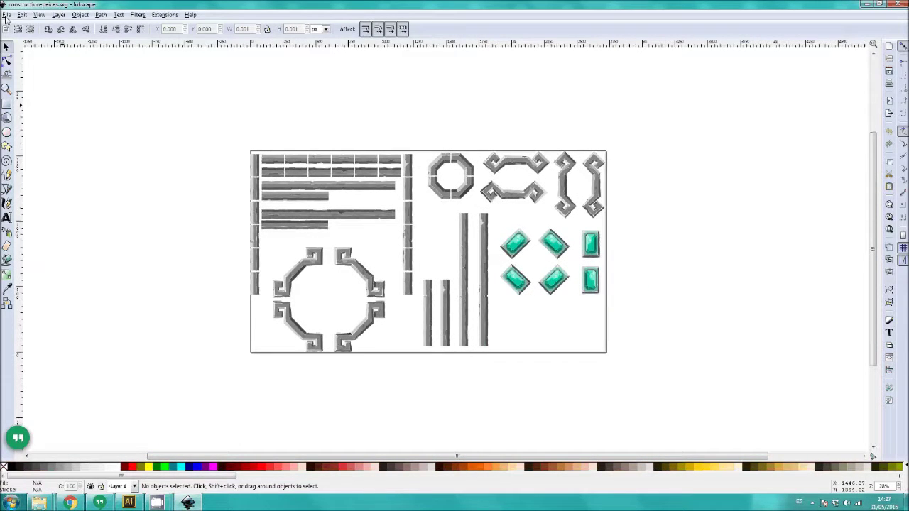
left_click(5, 15)
left_click(43, 160)
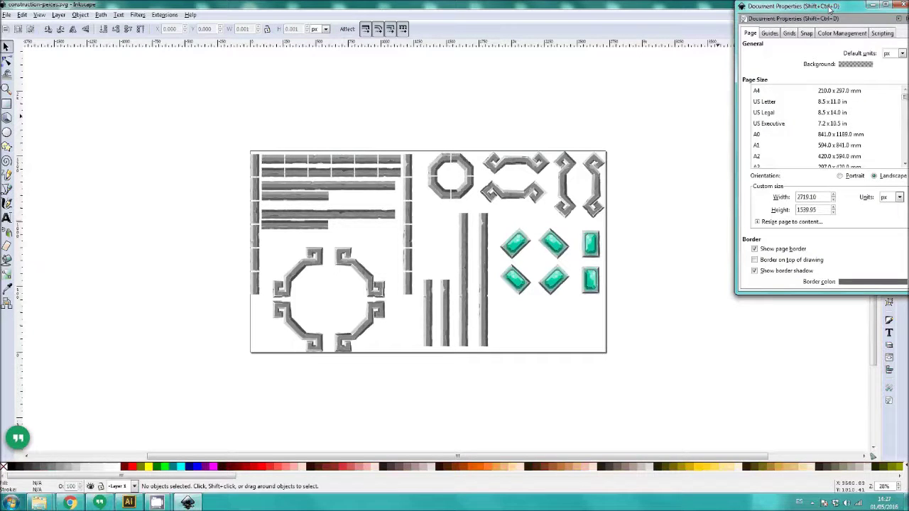
left_click_drag(830, 7, 322, 105)
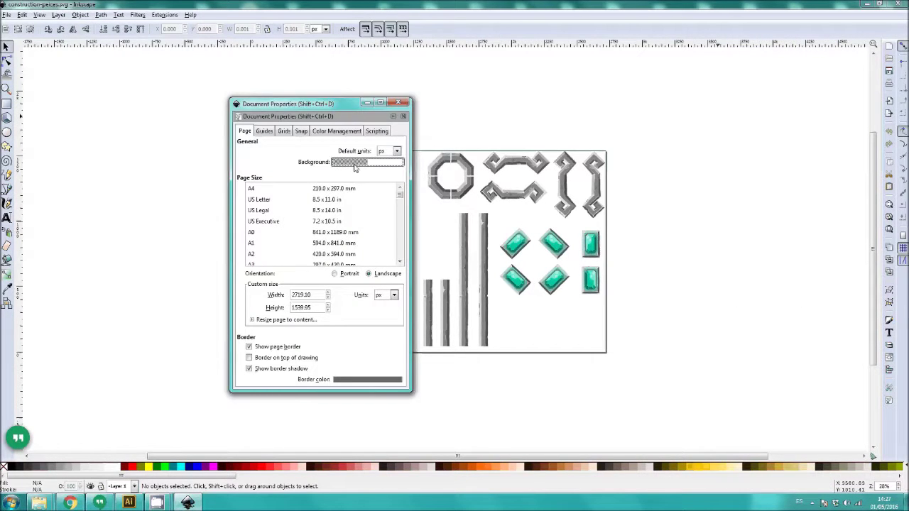
left_click(356, 165)
mouse_move(424, 273)
left_mouse_down()
mouse_move(476, 272)
mouse_move(424, 259)
left_mouse_up()
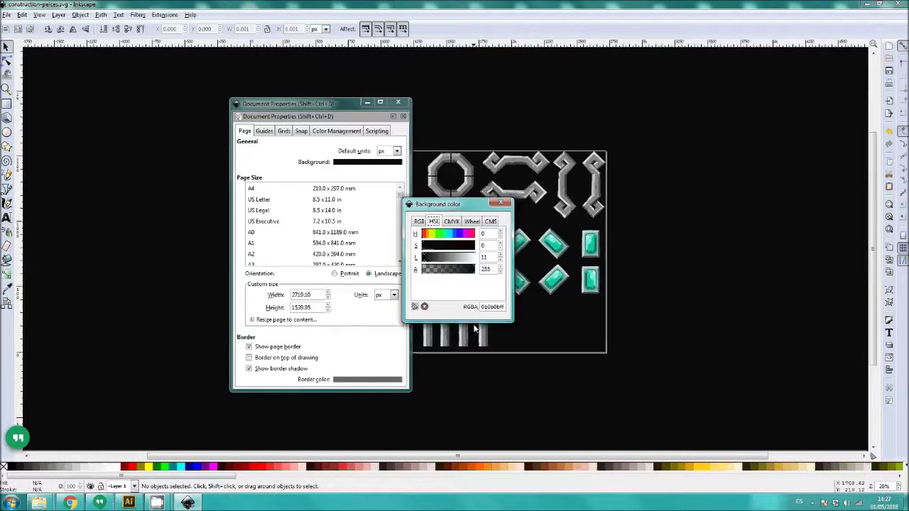
left_click(501, 204)
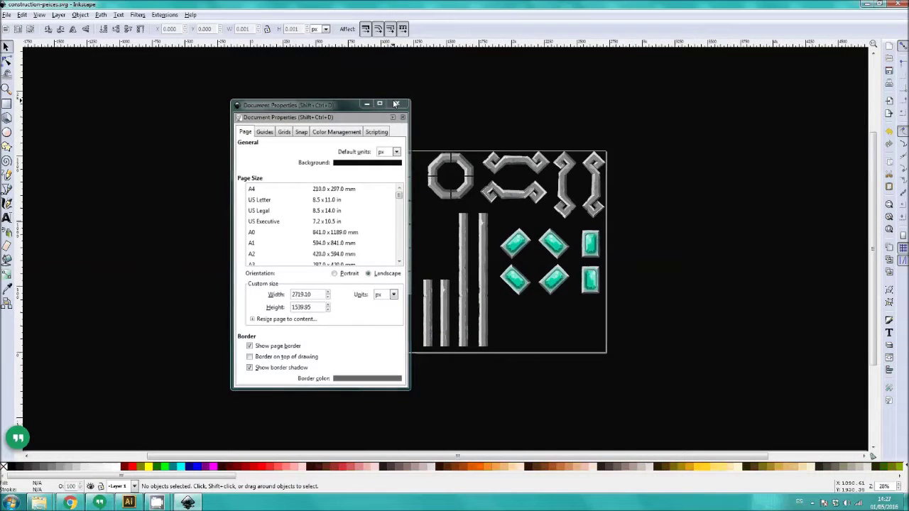
left_click(395, 104)
- Open the Align and Distribute options beside the construction parts
left_click_drag(347, 454, 428, 457)
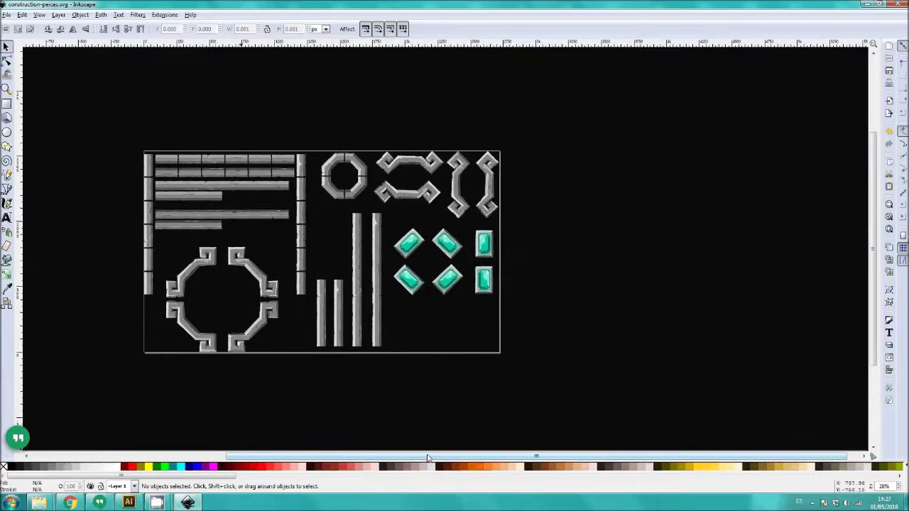
left_click(890, 371)
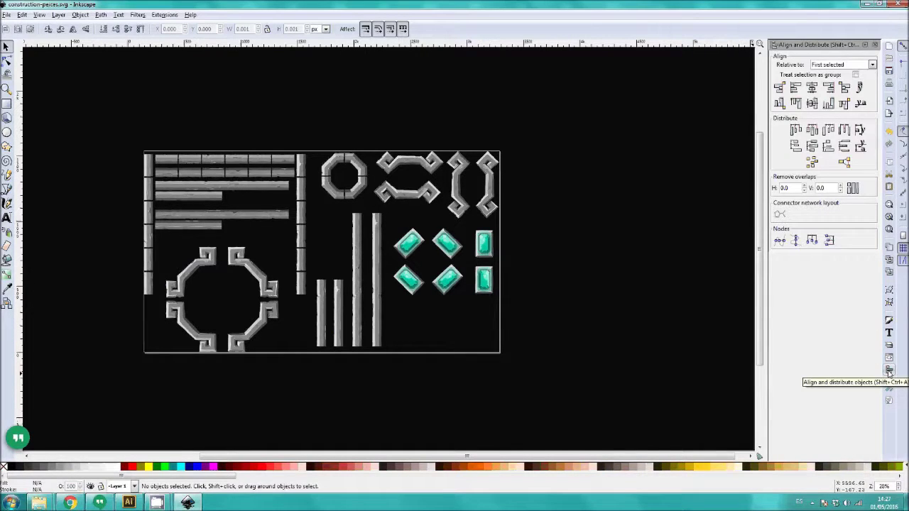
- Duplicate all the construction parts and move the copies below the originals, outside the page
left_click_drag(645, 414, 674, 362)
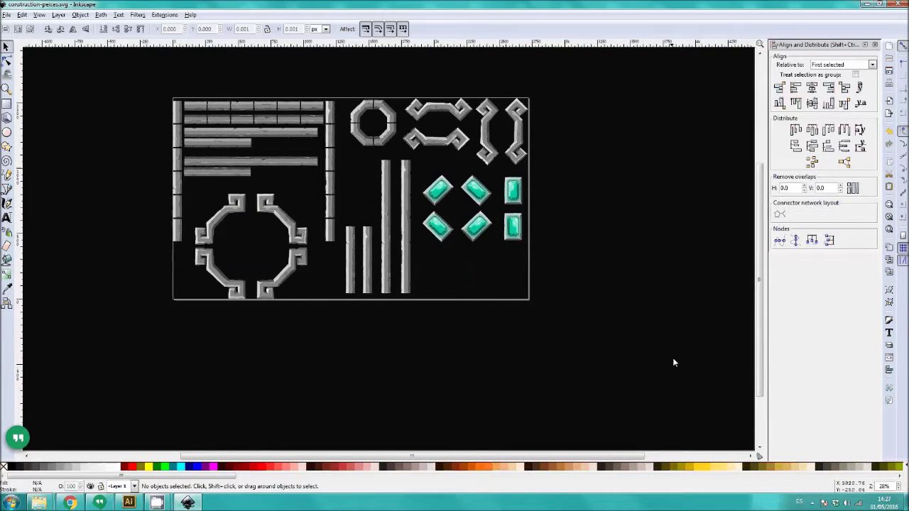
left_click(6, 47)
left_click_drag(104, 64, 580, 345)
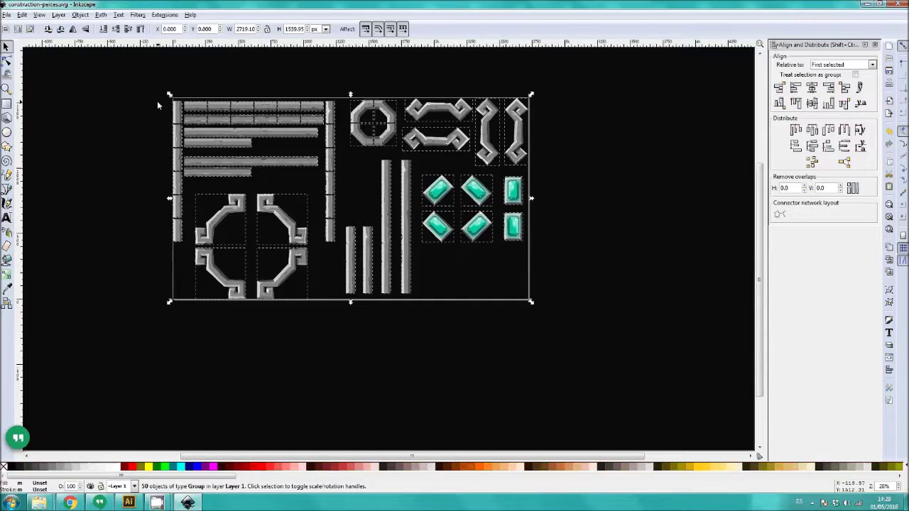
left_click(22, 15)
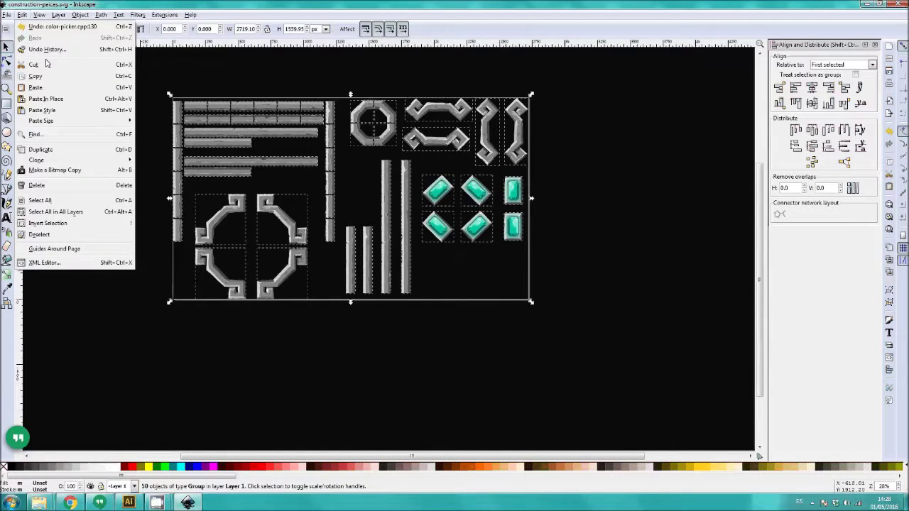
left_click(39, 151)
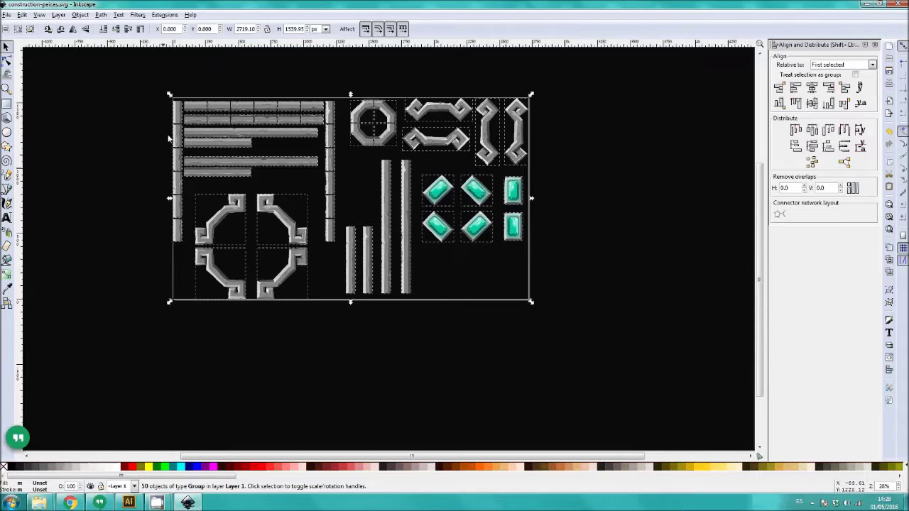
left_click_drag(201, 111, 273, 327)
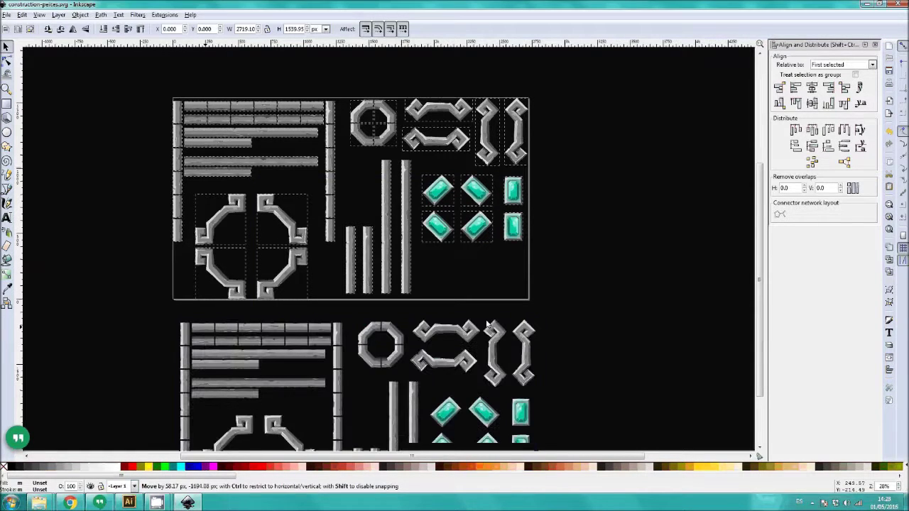
scroll(436, 98, "down", 2)
left_click_drag(436, 98, 435, 100)
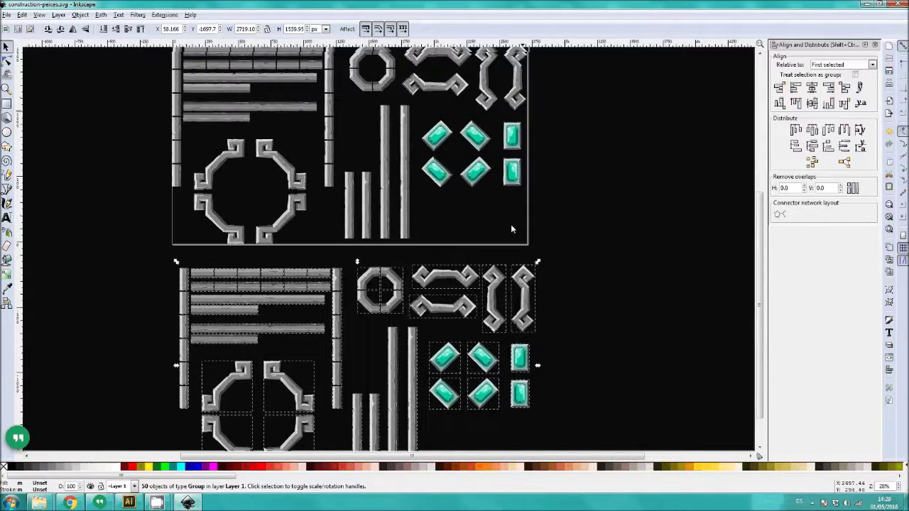
left_click_drag(336, 176, 308, 205)
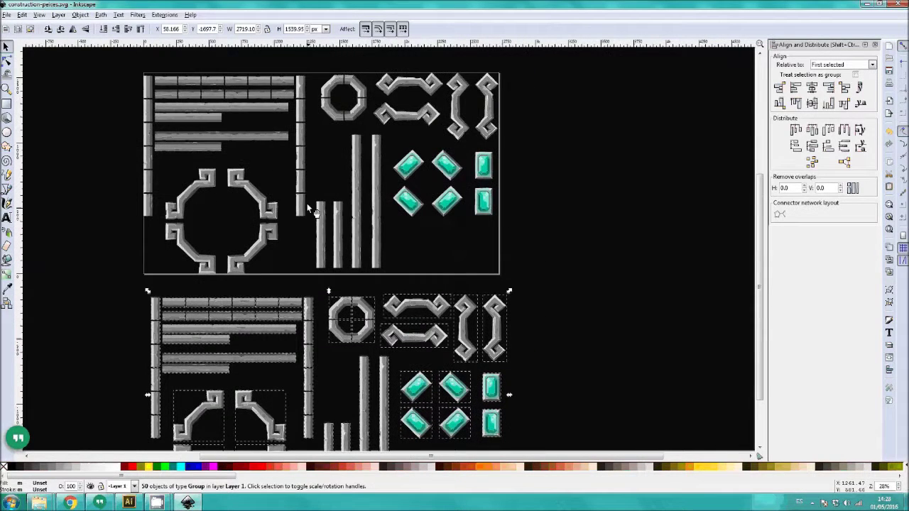
scroll(446, 320, "down", 4)
scroll(446, 320, "right", 4)
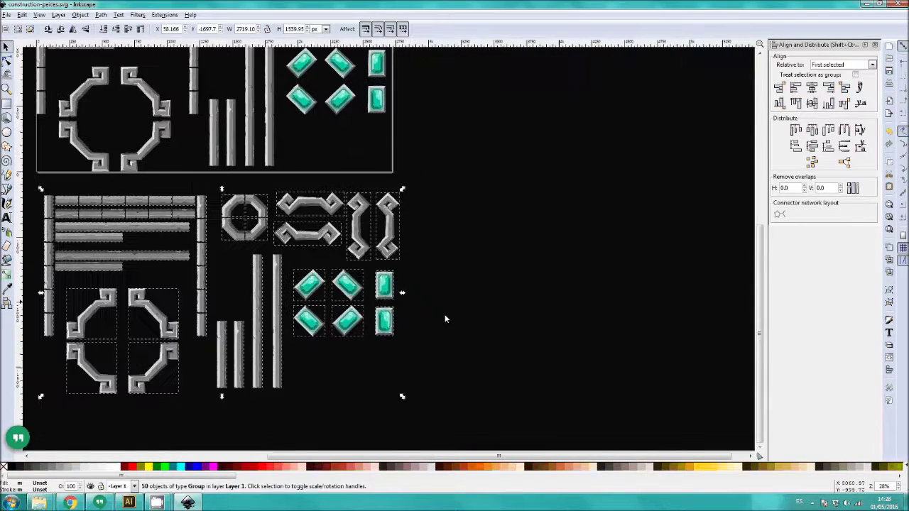
scroll(462, 277, "down", 2)
left_click(429, 275)
- Move the small octagon ring's four pieces from the copied parts into the empty canvas to their right
scroll(429, 276, "down", 1)
scroll(430, 275, "right", 1)
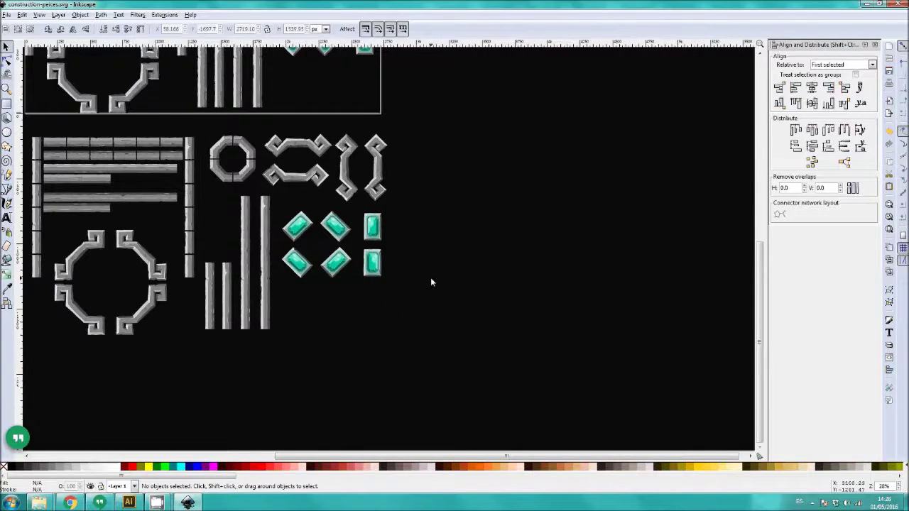
scroll(430, 277, "down", 1)
scroll(430, 277, "right", 1)
left_click_drag(185, 108, 251, 178)
left_click_drag(238, 160, 530, 278)
scroll(463, 321, "down", 1)
scroll(463, 322, "left", 1)
left_click(462, 327)
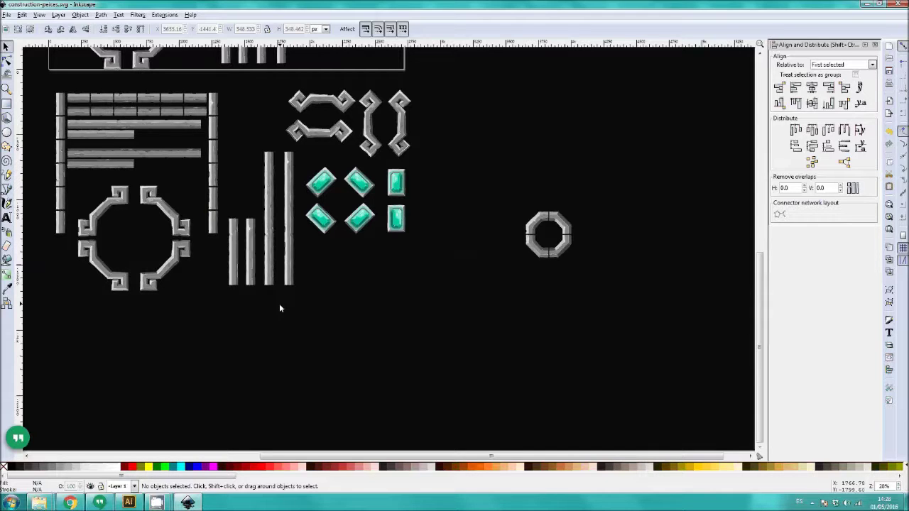
- Spread the octagon's four pieces apart as the corners of a tall rectangular frame
left_click_drag(554, 228, 515, 207)
left_click_drag(556, 220, 581, 205)
left_click_drag(533, 252, 510, 316)
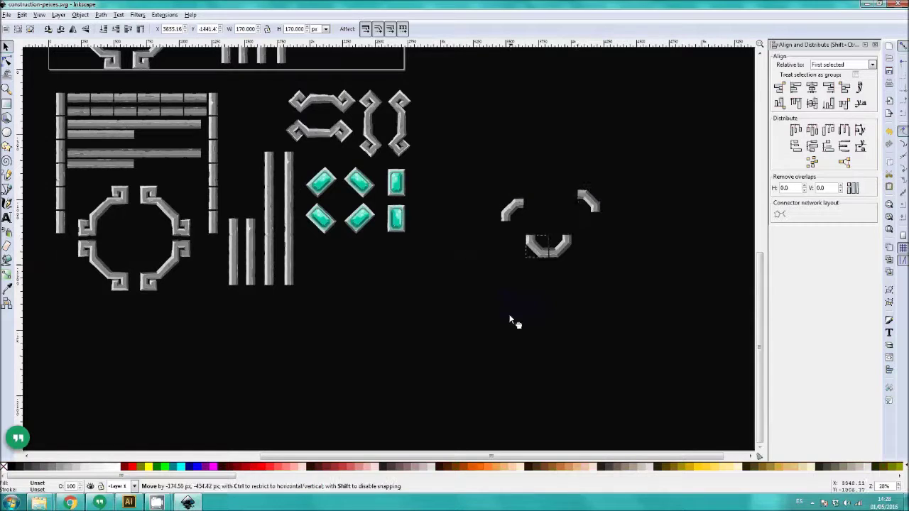
left_click_drag(561, 245, 603, 324)
left_click(431, 323)
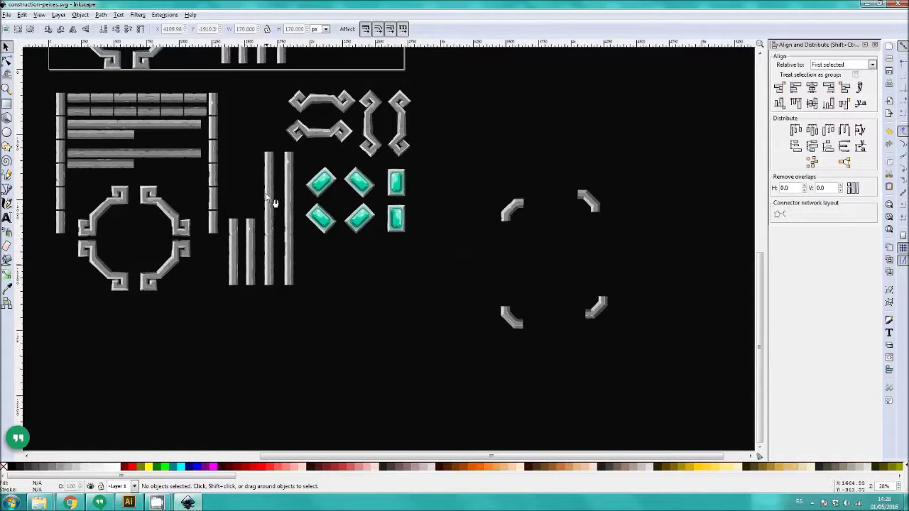
- Place two long vertical bars at the frame's sides and two short horizontal bars at its upper and lower edges
left_click_drag(272, 202, 497, 253)
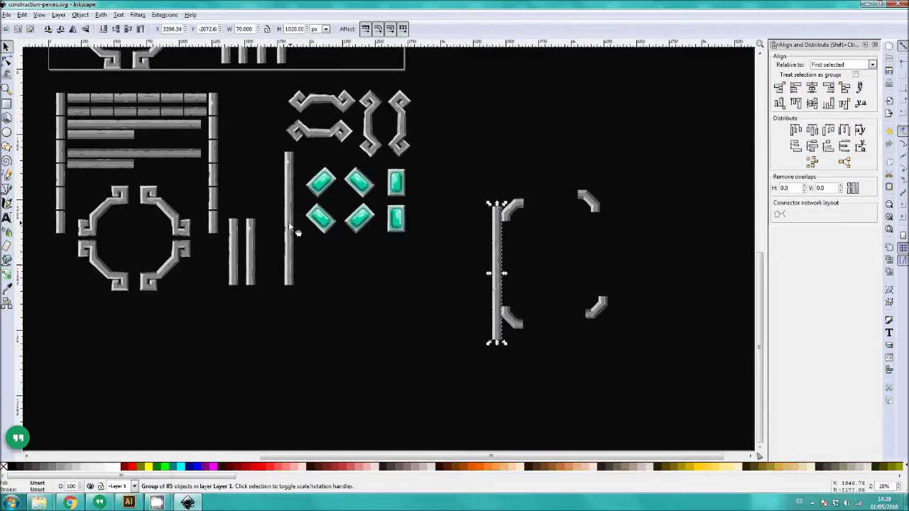
left_click_drag(290, 228, 602, 281)
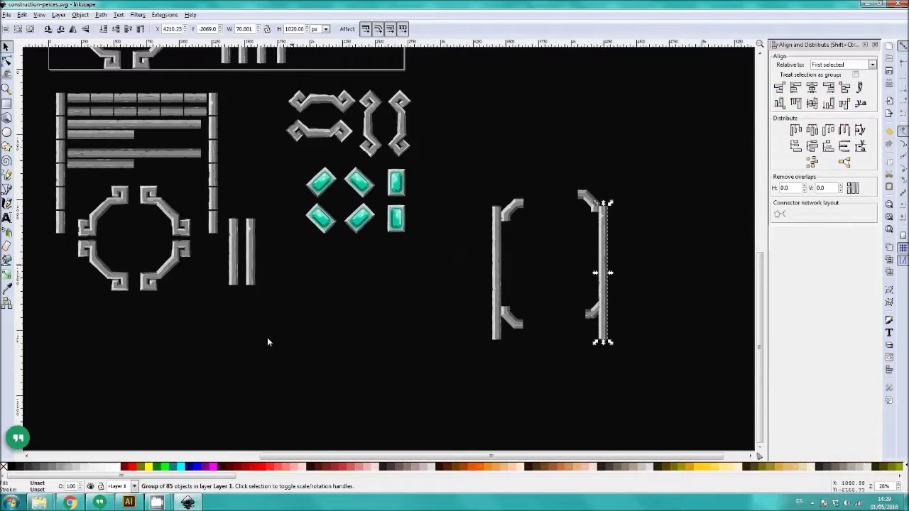
left_click_drag(108, 165, 544, 360)
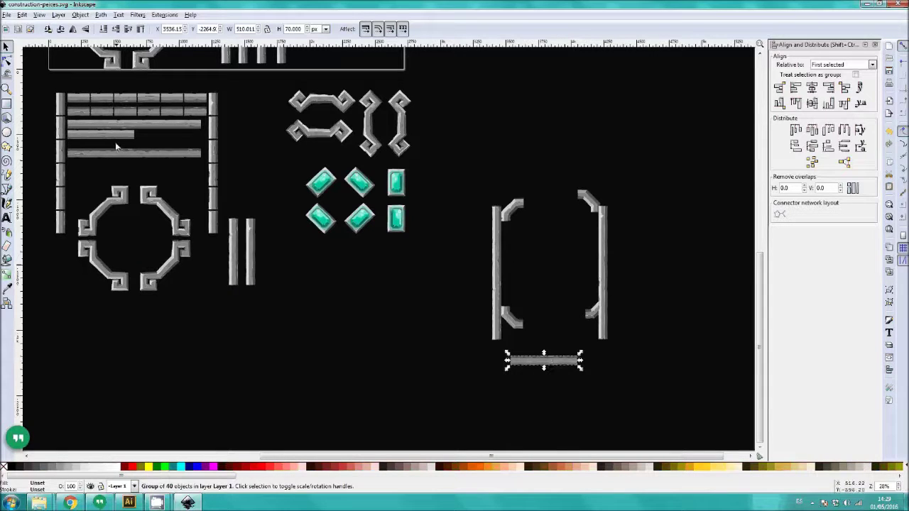
left_click_drag(115, 134, 550, 200)
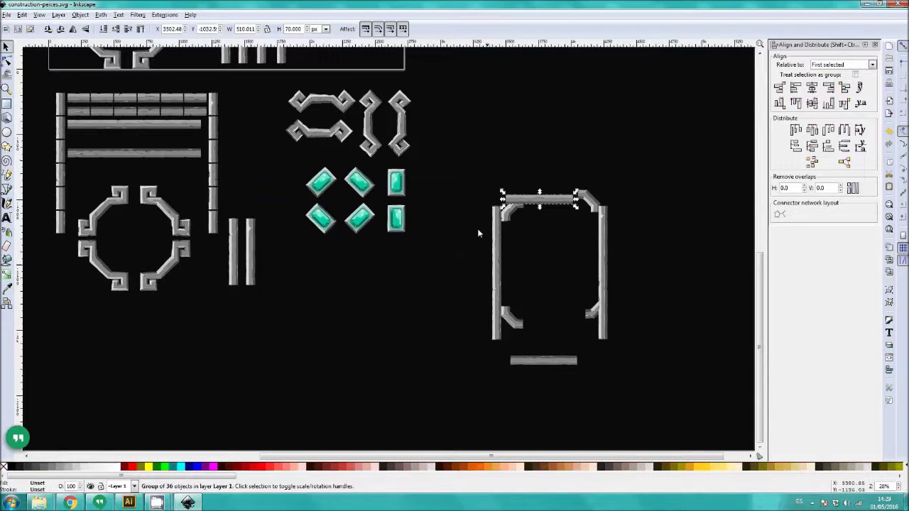
- Move the last short segment of both segmented horizontal rows past the gems towards the frame pieces
left_click_drag(479, 232, 528, 284)
scroll(153, 157, "up", 2)
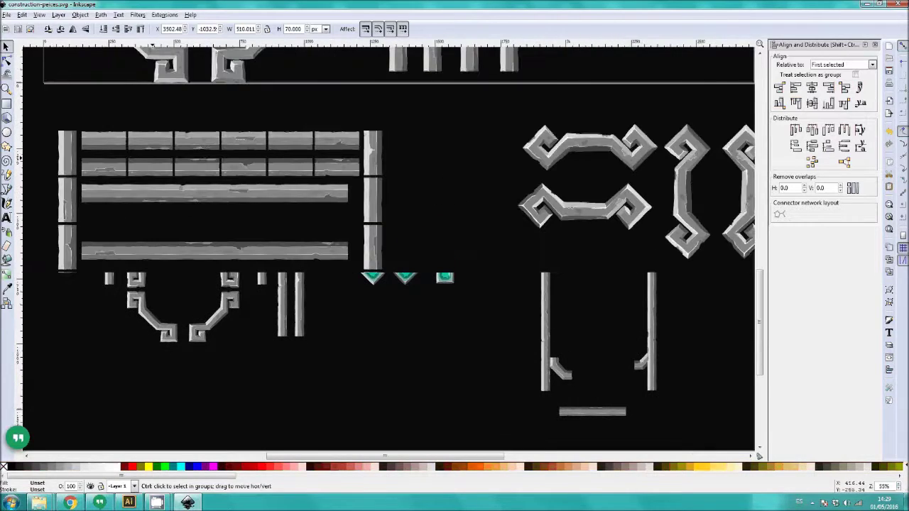
scroll(315, 208, "up", 1, "ctrl")
scroll(360, 163, "down", 1, "ctrl")
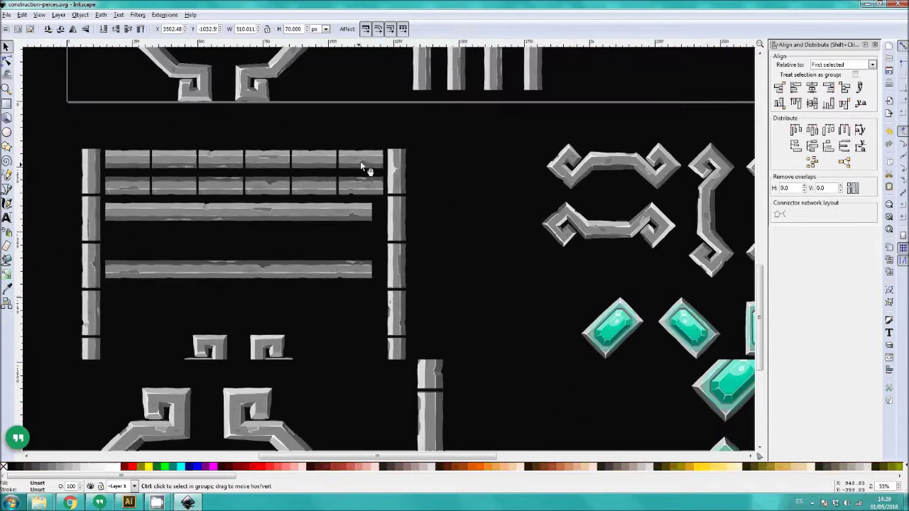
left_click(360, 163)
left_click(361, 186, "shift")
left_click_drag(531, 261, 319, 210)
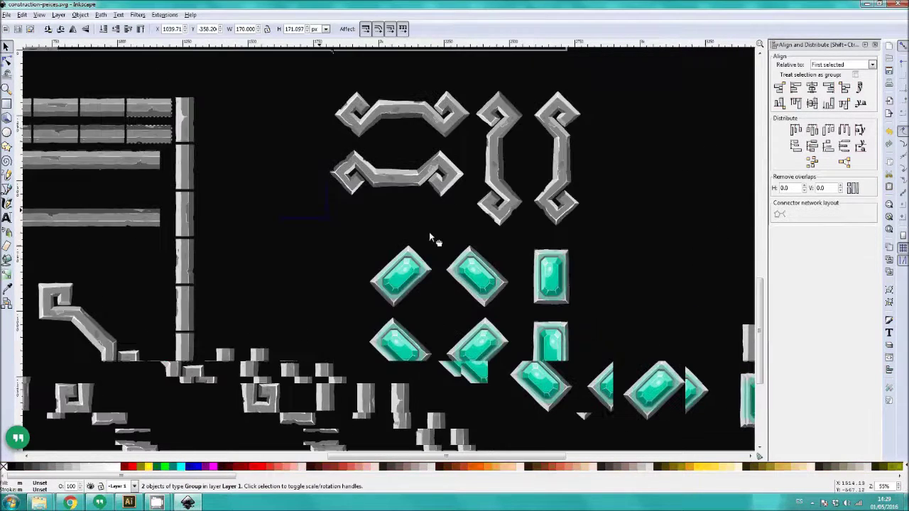
scroll(564, 337, "down", 2)
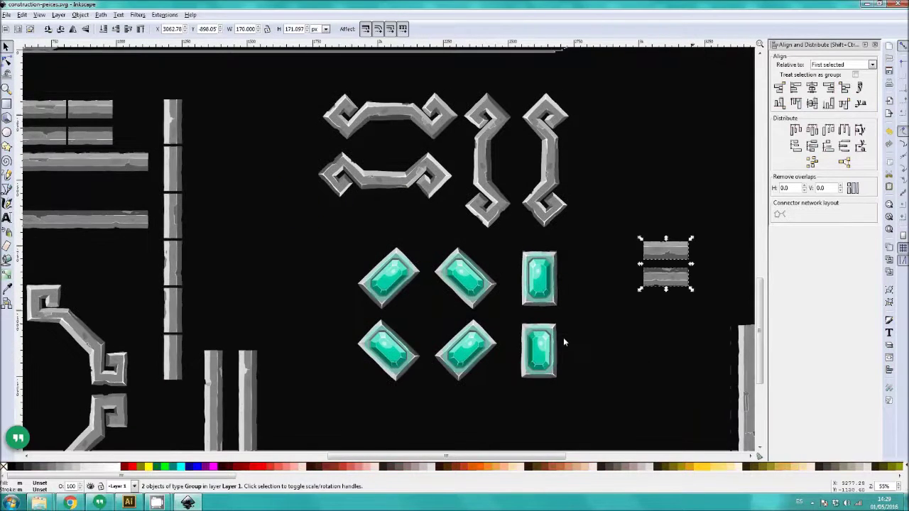
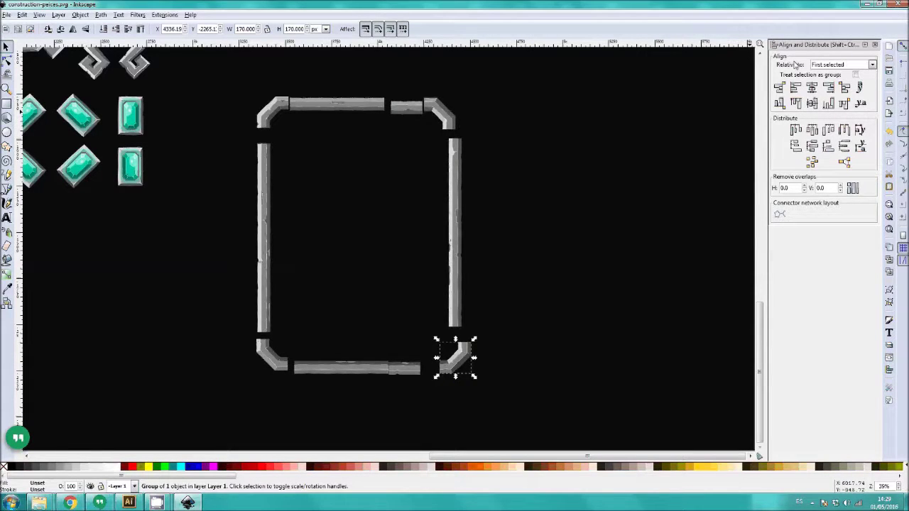
- Set alignment relative to First selected and left-align the upper-left corner, left bar and lower-left corner
left_click(852, 65)
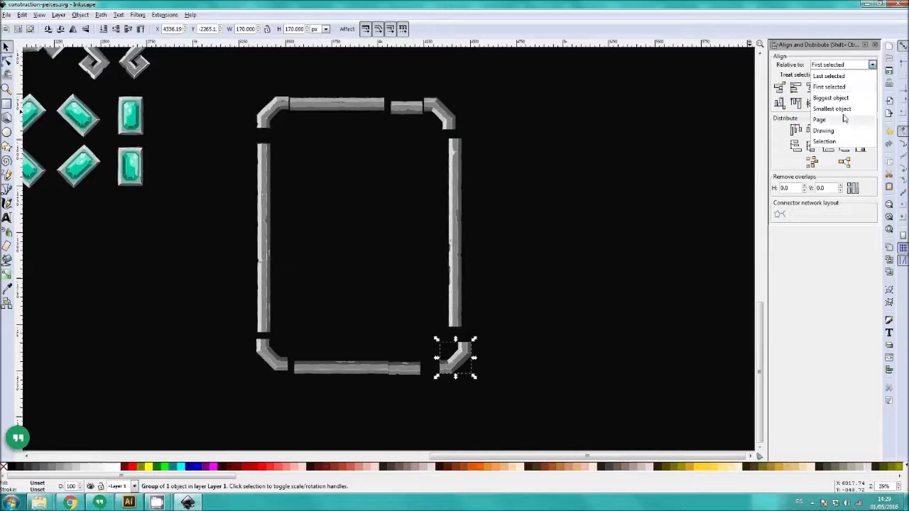
left_click(842, 87)
left_click(872, 64)
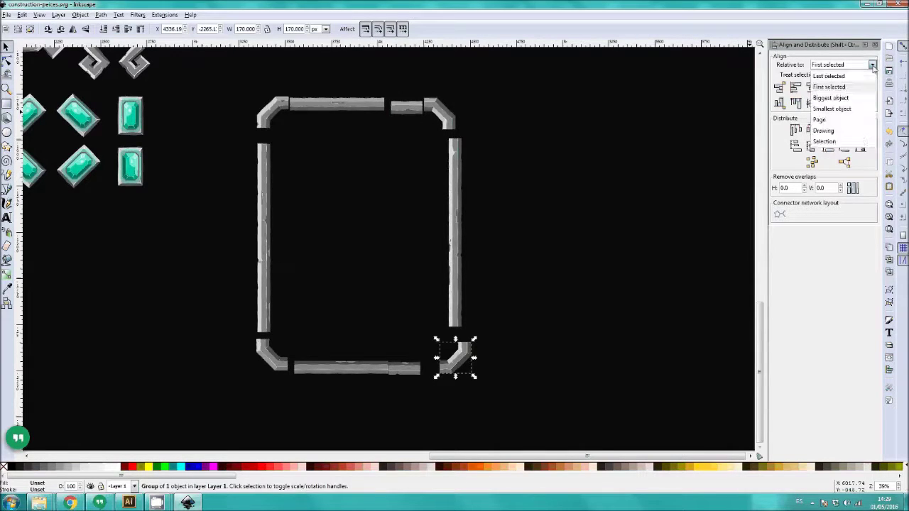
left_click(843, 87)
left_click(700, 145)
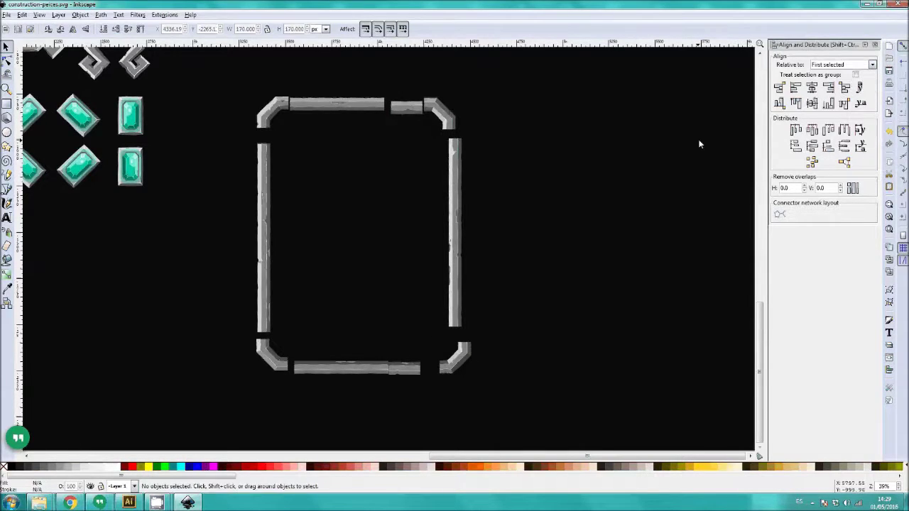
left_click(268, 118)
left_click(264, 174, "shift")
left_click(270, 357, "shift")
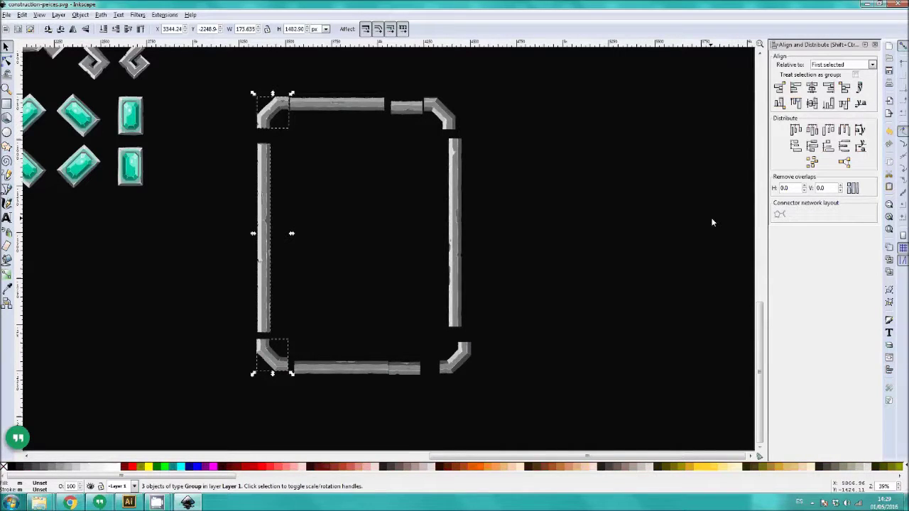
left_click(795, 88)
left_click(312, 260)
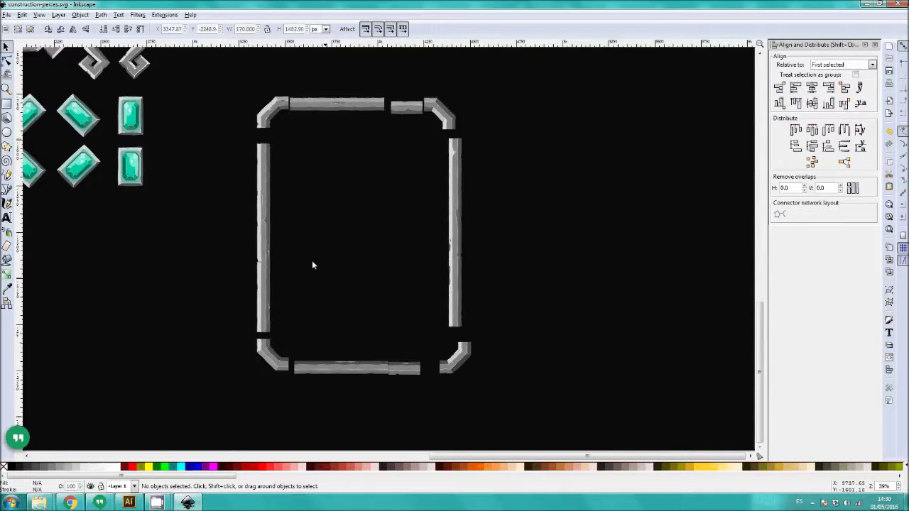
- Shift the left bar into the frame and align its left edge with both left corners again
left_click_drag(269, 248, 346, 247)
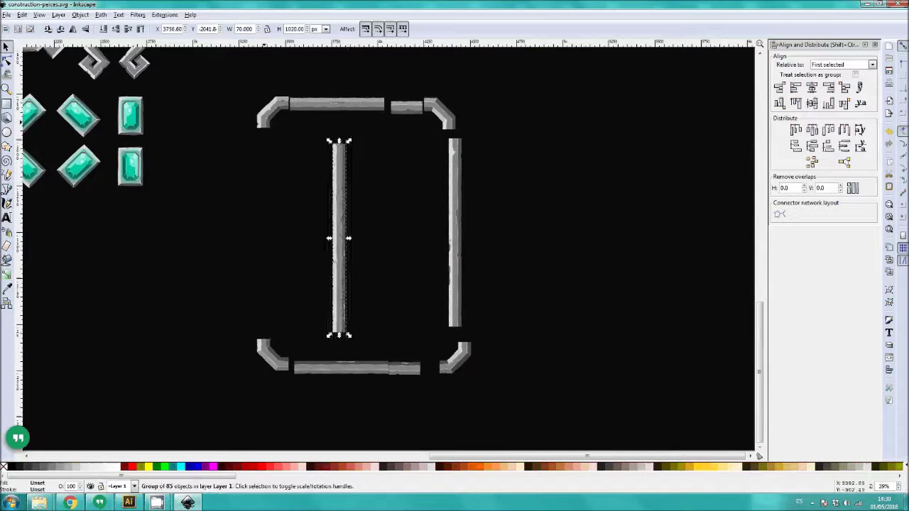
left_click(273, 112, "shift")
left_click(276, 358, "shift")
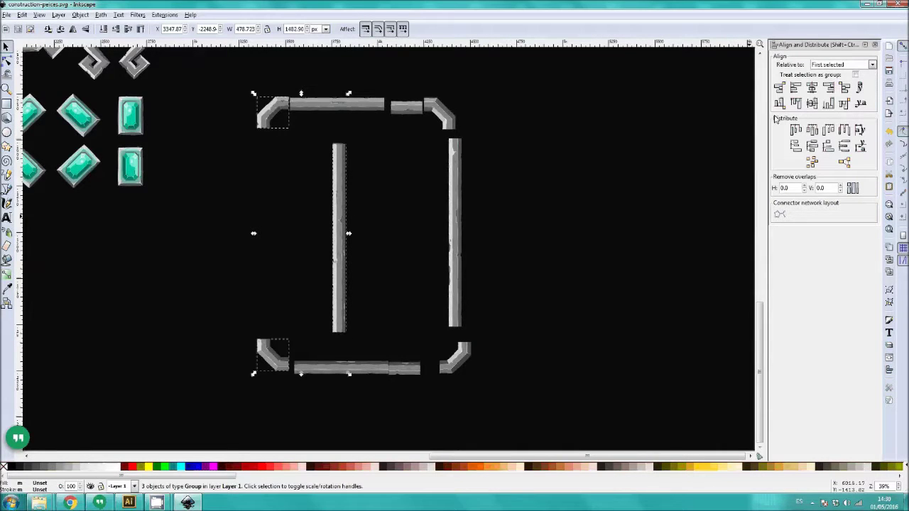
left_click(796, 88)
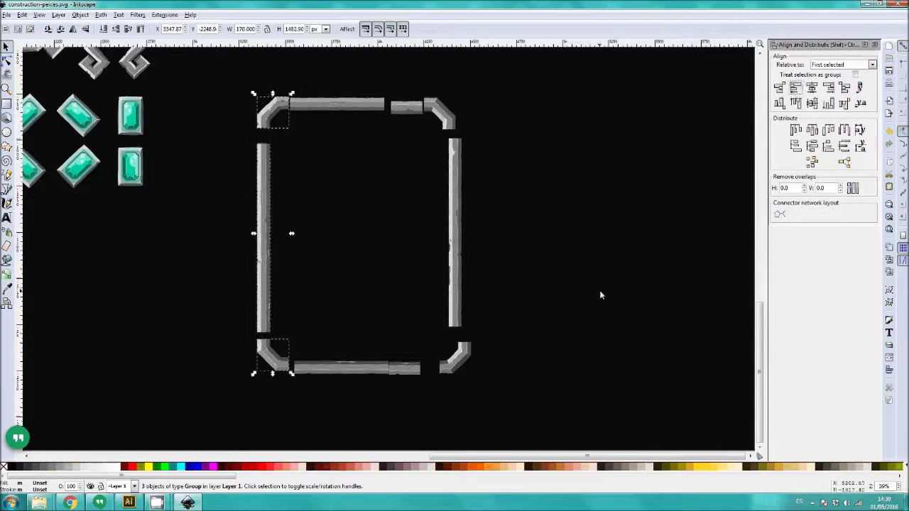
left_click(596, 279)
- Move the left bar straight up until its end meets the upper-left corner piece
mouse_move(279, 203)
left_mouse_down()
mouse_move(298, 242)
mouse_move(283, 213)
left_mouse_up()
scroll(297, 246, "up", 1)
scroll(284, 206, "up", 2)
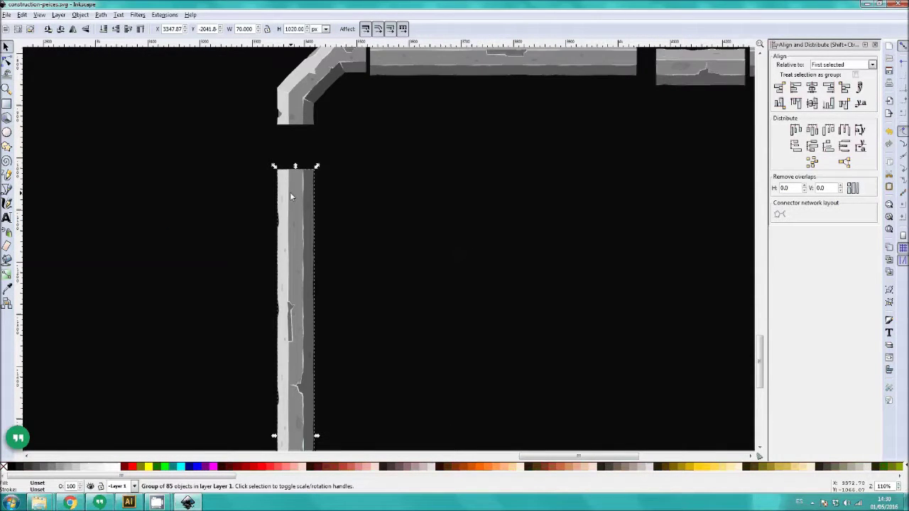
left_click_drag(306, 213, 304, 178)
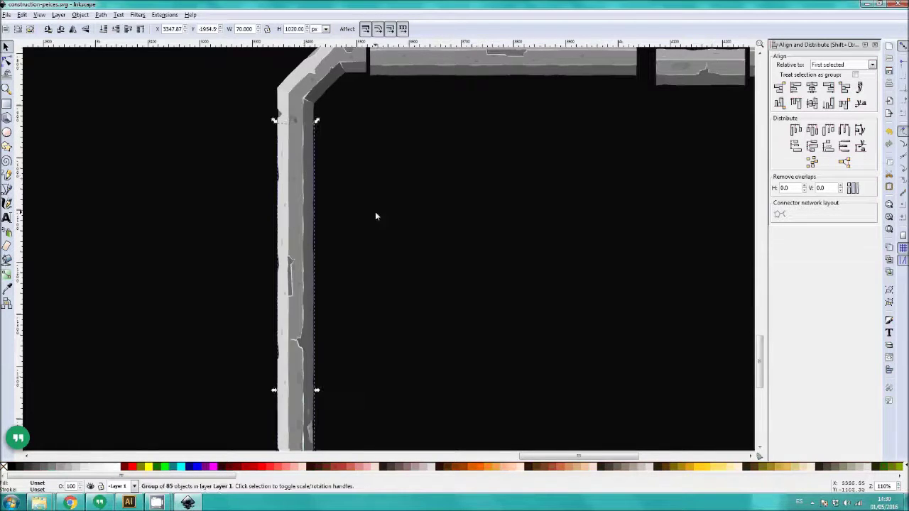
left_click(328, 230)
- Move the left bar out of line with the upper-left corner and restore its flush position
scroll(288, 131, "up", 3)
left_click_drag(289, 128, 281, 172)
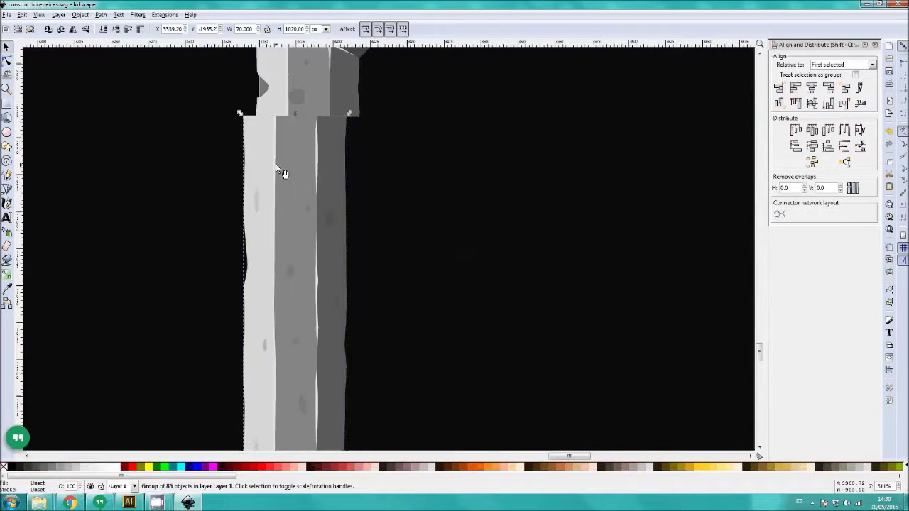
key("Up")
left_click_drag(259, 247, 319, 328)
scroll(345, 284, "down", 2)
left_click(415, 331)
left_click_drag(414, 331, 397, 227)
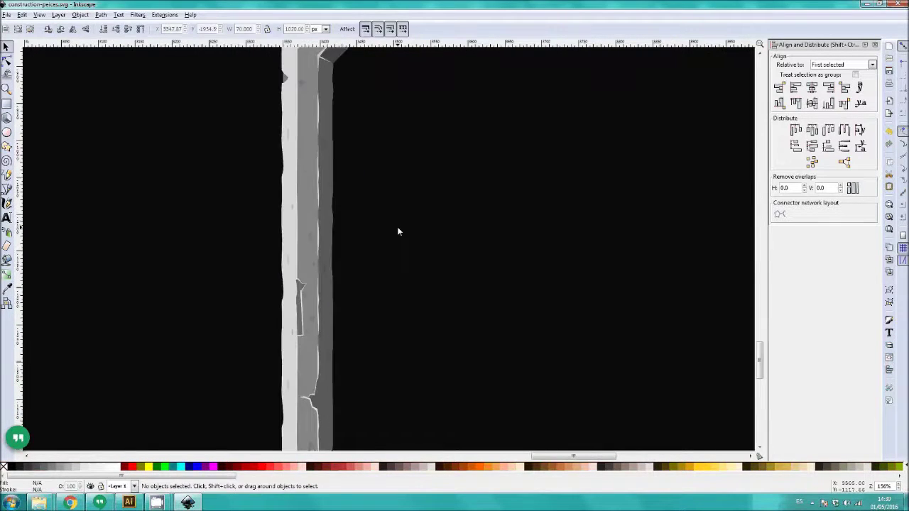
- Move the lower-left corner piece straight up to meet the lower end of the left bar
scroll(397, 227, "down", 2)
left_click_drag(422, 309, 355, 163)
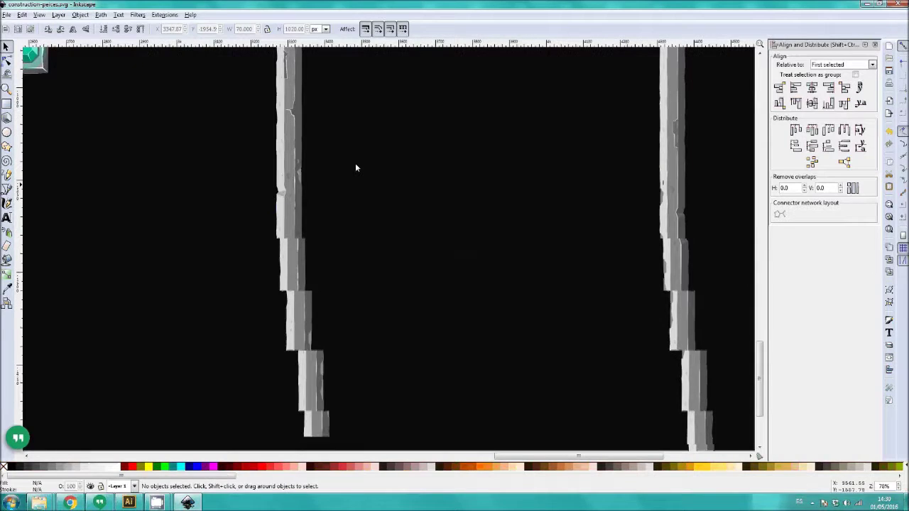
scroll(296, 375, "up", 2)
left_click(297, 374)
left_click_drag(297, 373, 299, 277)
left_click_drag(296, 232, 296, 232)
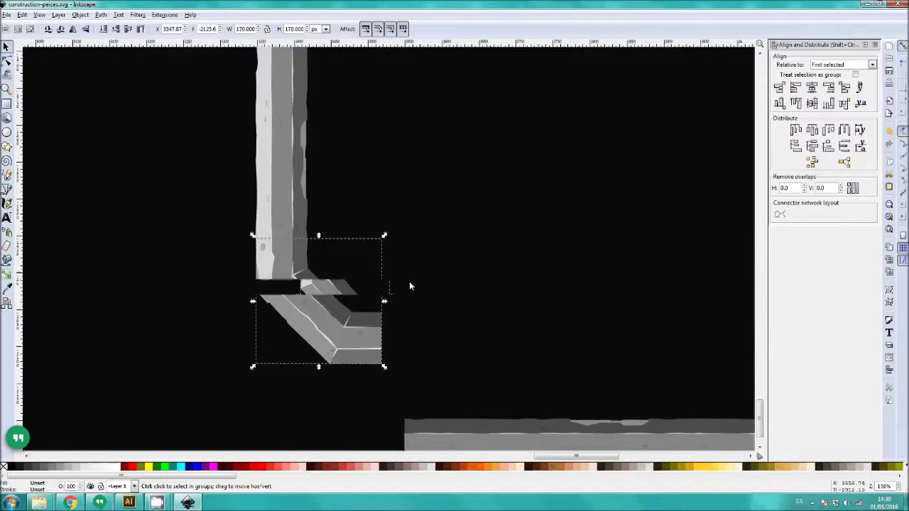
scroll(409, 281, "down", 4)
left_click_drag(397, 204, 308, 322)
left_click(378, 242)
left_click(285, 199)
left_click(334, 196, "shift")
left_click(409, 202, "shift")
left_click(444, 204, "shift")
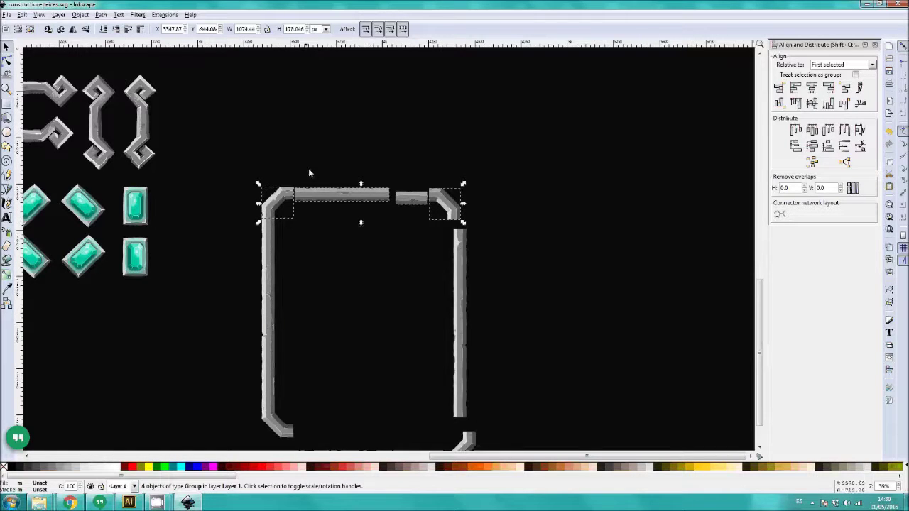
left_click(308, 168)
- Align the top edges of both top bars and the upper-right corner piece to the upper-left corner piece
left_click(285, 195)
left_click(369, 194, "shift")
left_click(413, 203, "shift")
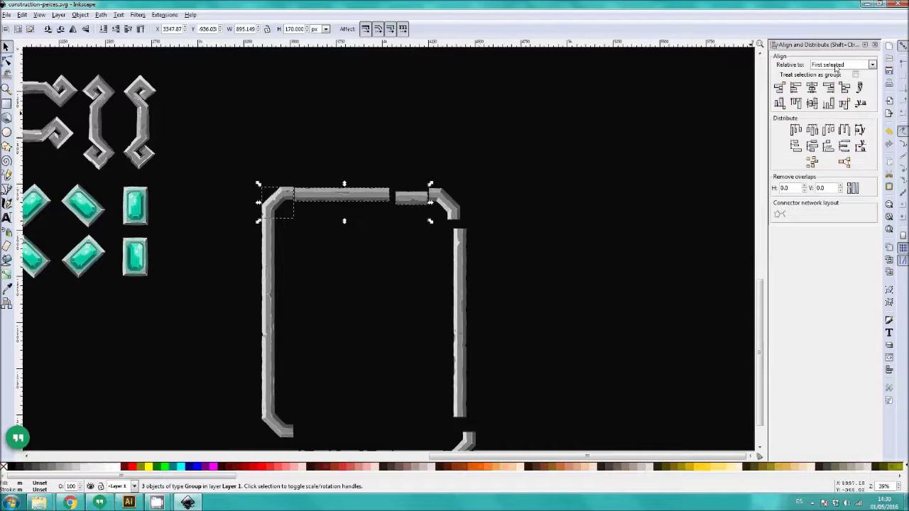
left_click(445, 206, "shift")
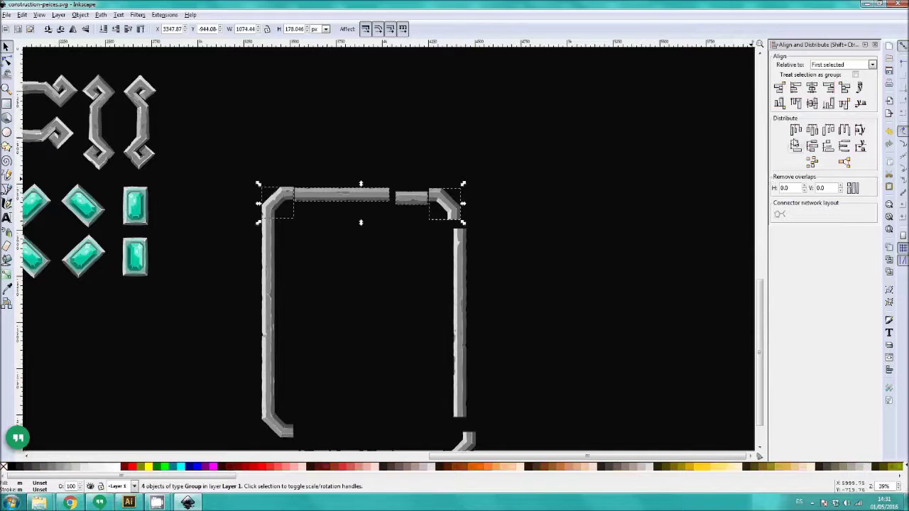
left_click(796, 105)
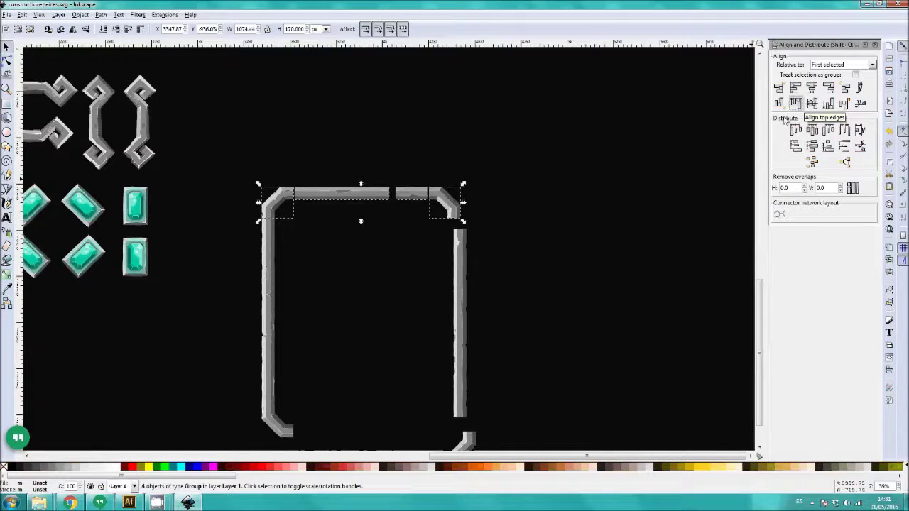
left_click(649, 218)
- Move the long top bar 9 px left so its end meets the upper-left corner piece
scroll(314, 207, "up", 1, "ctrl")
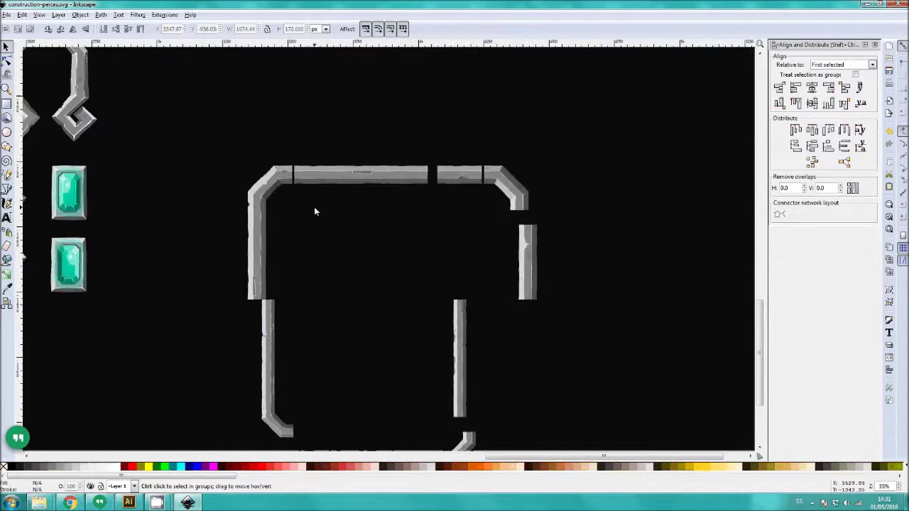
scroll(314, 206, "up", 3, "ctrl")
left_click(253, 234)
left_click(484, 224)
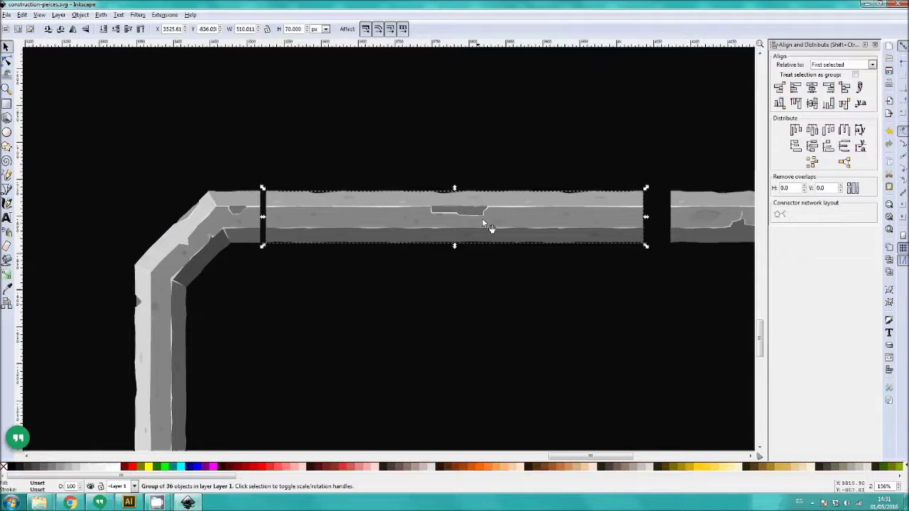
left_click_drag(483, 223, 473, 223)
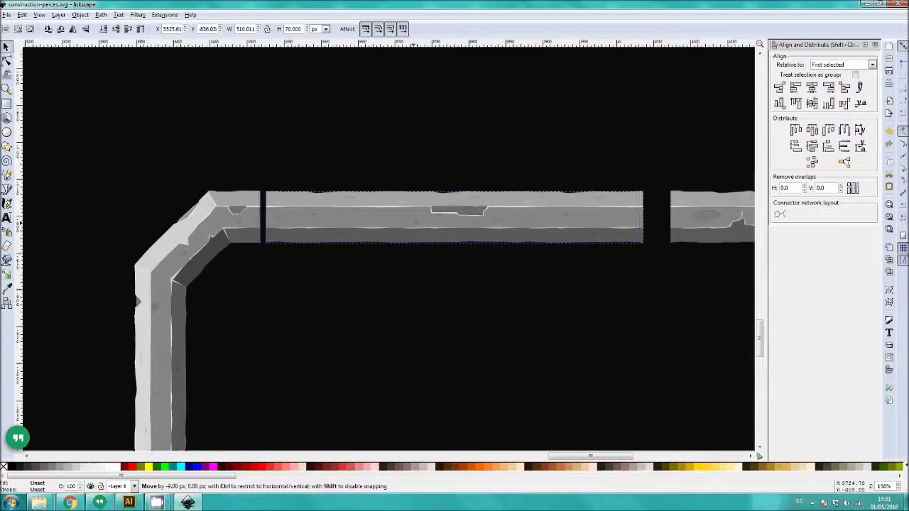
- Move the short top bar left against the long one, and the upper-right corner piece against the short bar
scroll(428, 308, "down", 1, "ctrl")
scroll(535, 311, "right", 6)
left_click(470, 233)
left_click_drag(469, 232, 441, 232)
key("Escape")
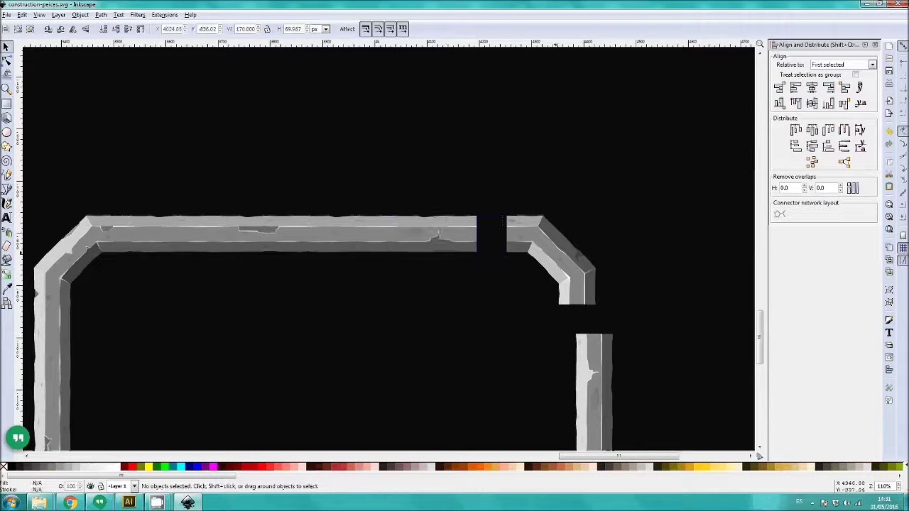
left_click_drag(556, 252, 542, 252)
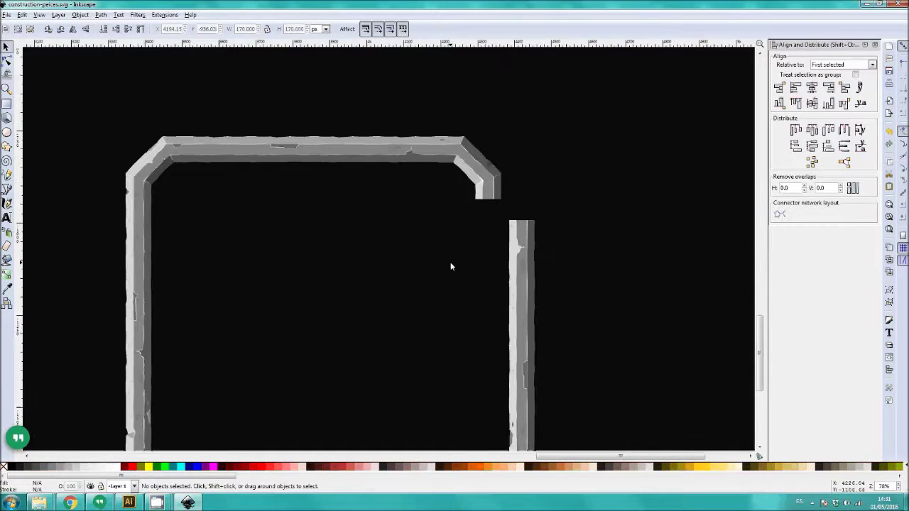
- Align the bottom edges of both bottom bars and the lower-right corner piece to the lower-left corner piece
key("minus")
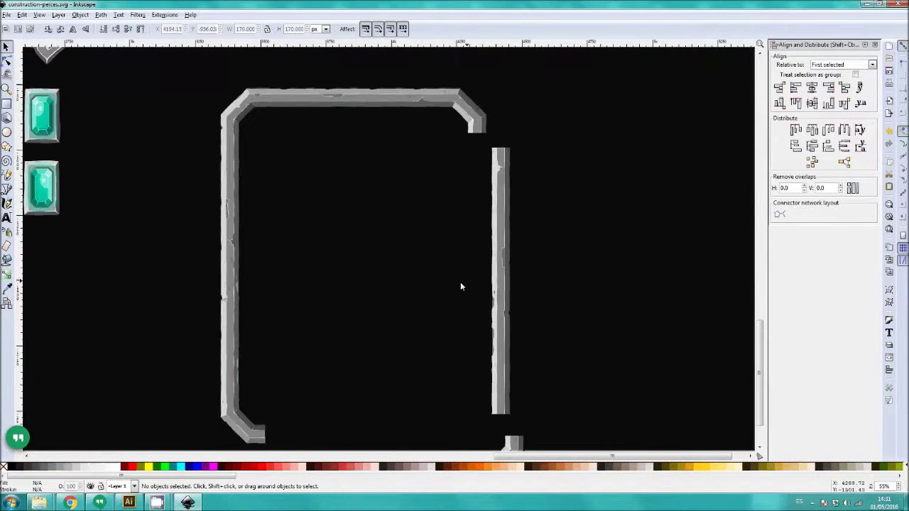
scroll(458, 278, "down", 1)
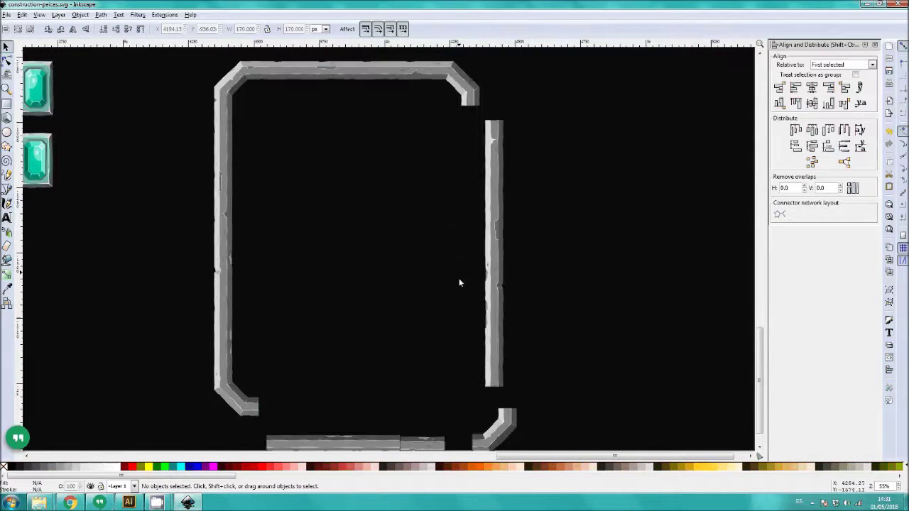
scroll(370, 312, "down", 2)
scroll(369, 311, "down", 5)
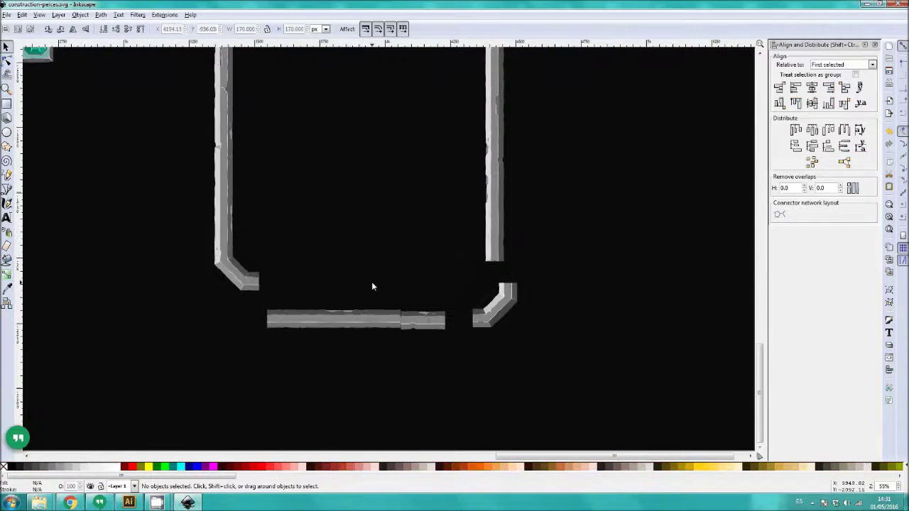
scroll(371, 275, "down", 1)
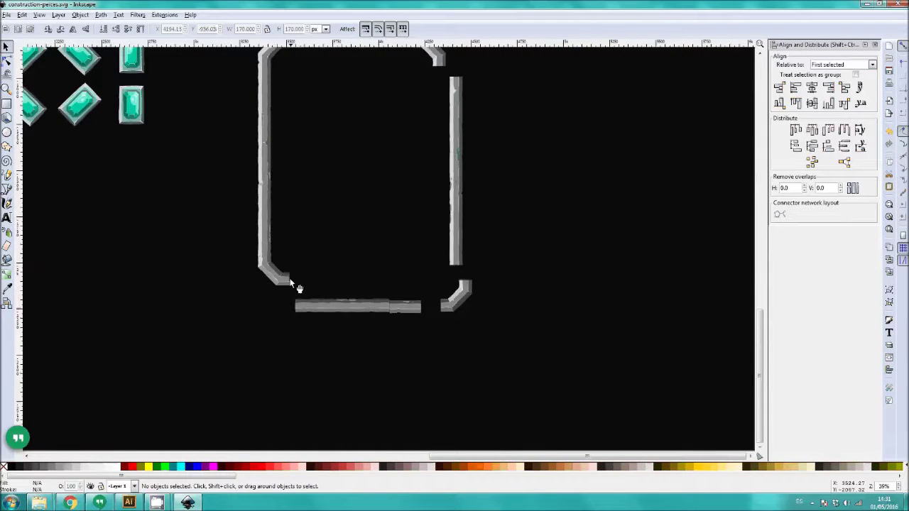
left_click(283, 277)
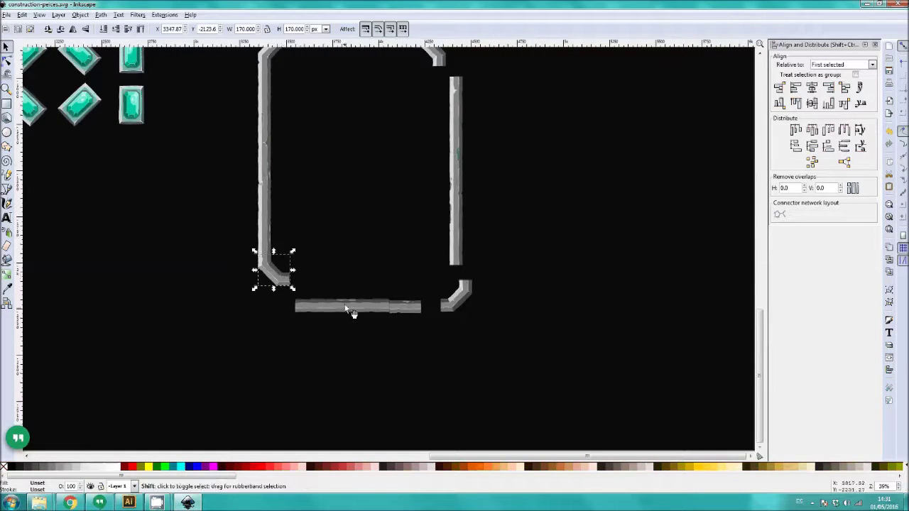
left_click(346, 308, "shift")
left_click(449, 304, "shift")
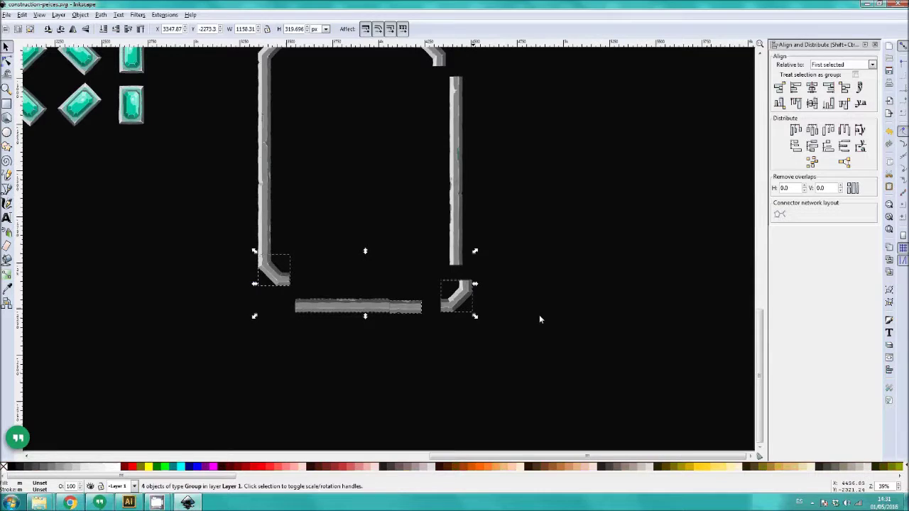
left_click(828, 104)
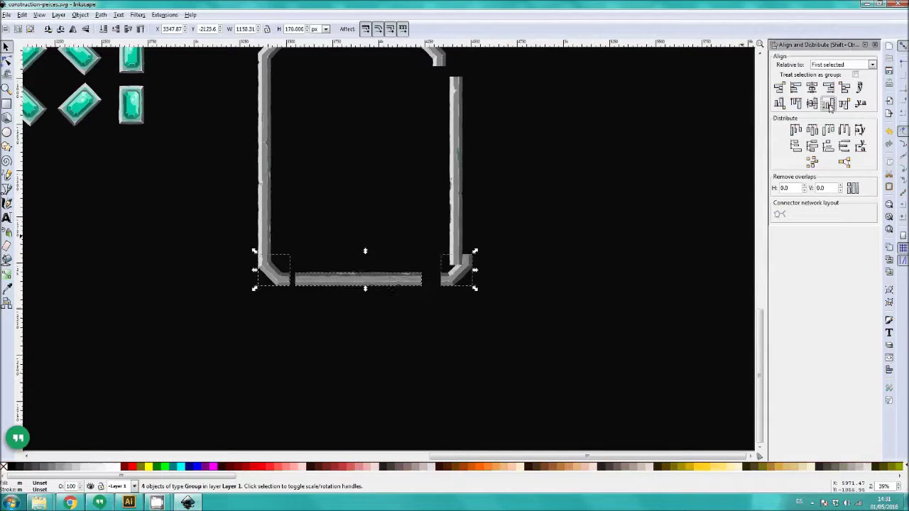
left_click(594, 283)
- Centre the long bottom bar on the vertical axis of the long top bar
left_click_drag(590, 88, 600, 132)
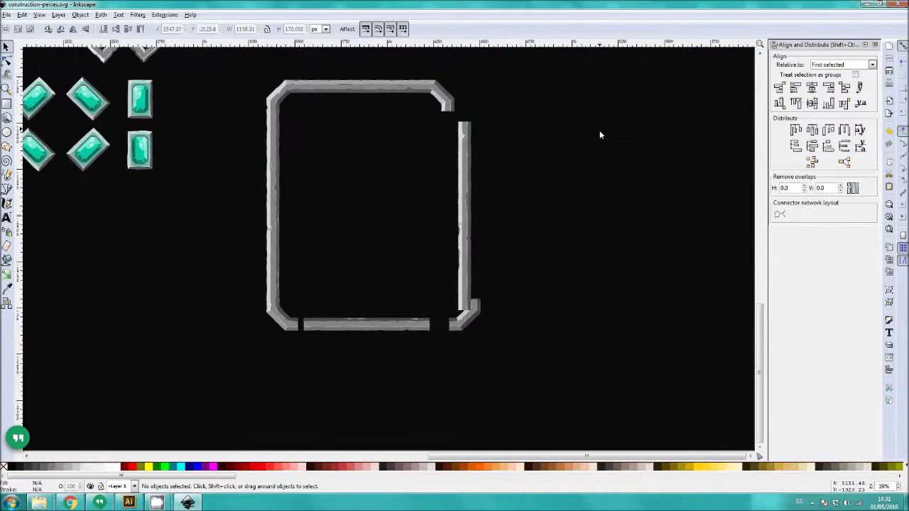
scroll(600, 131, "up", 1)
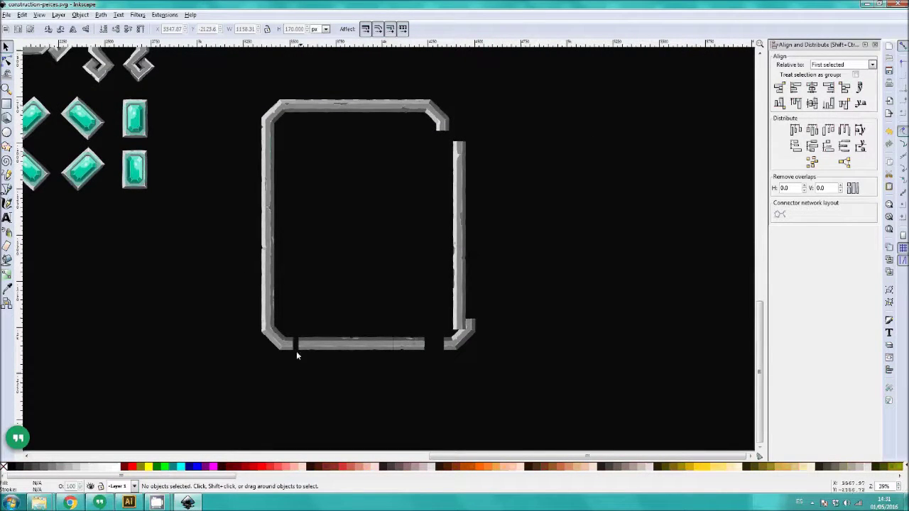
left_click(318, 118)
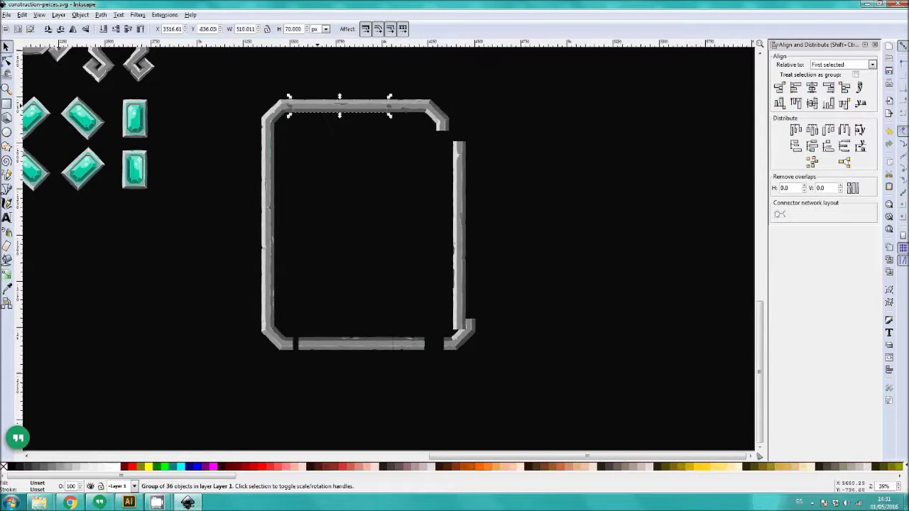
left_click(343, 335, "shift")
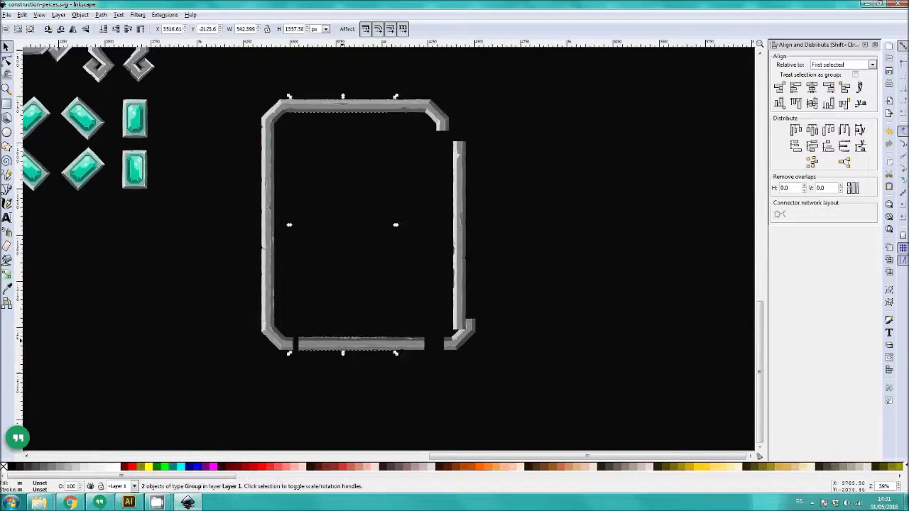
left_click(812, 89)
left_click(562, 151)
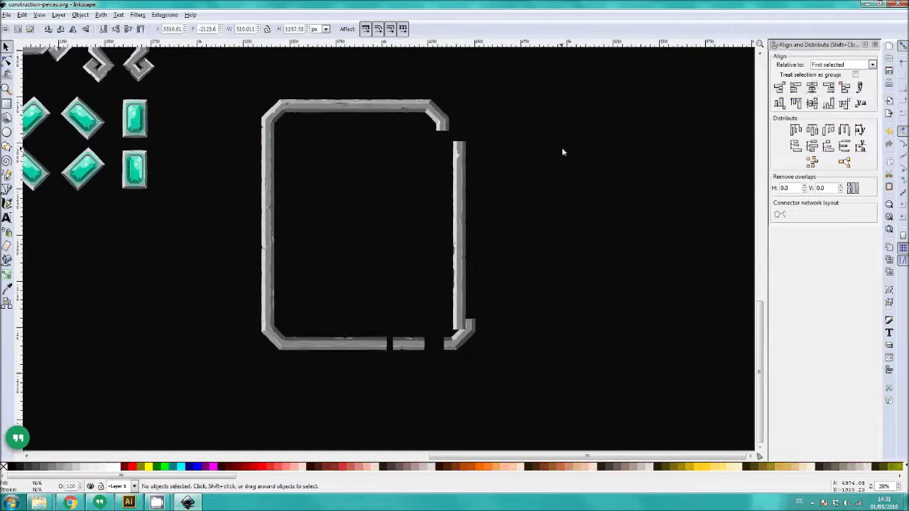
- Centre the short bottom bar on the vertical axis of the short top bar
left_click(407, 106)
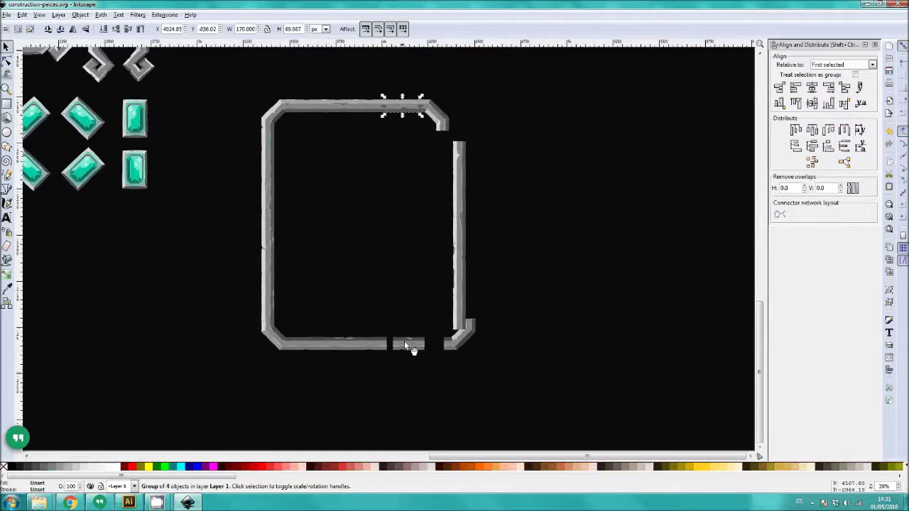
left_click(405, 345, "shift")
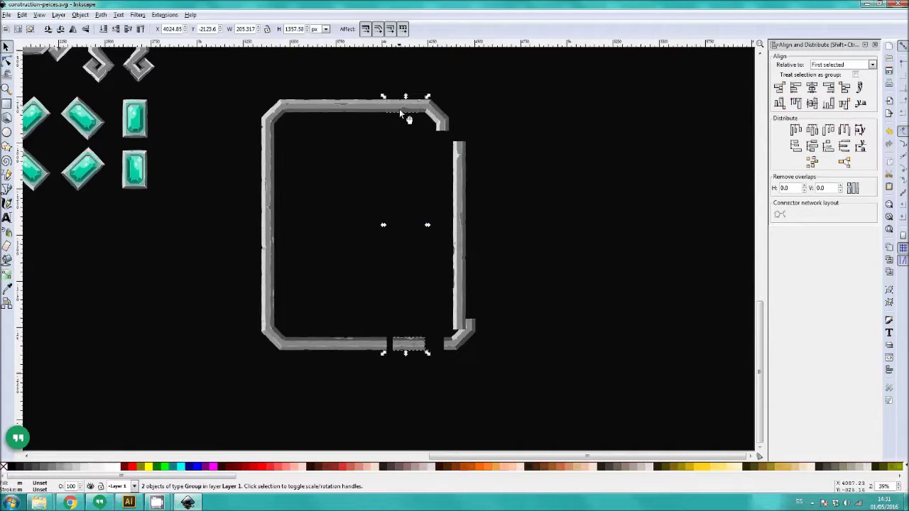
left_click(812, 87)
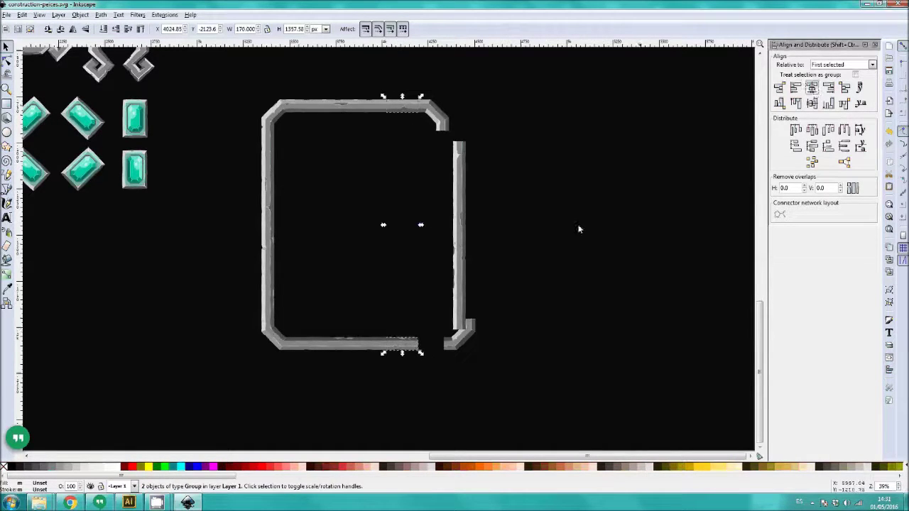
left_click(578, 228)
- Centre the lower-right corner piece on the vertical axis of the upper-right corner piece
left_click(442, 124)
left_click(461, 339, "shift")
left_click(811, 87)
left_click(576, 240)
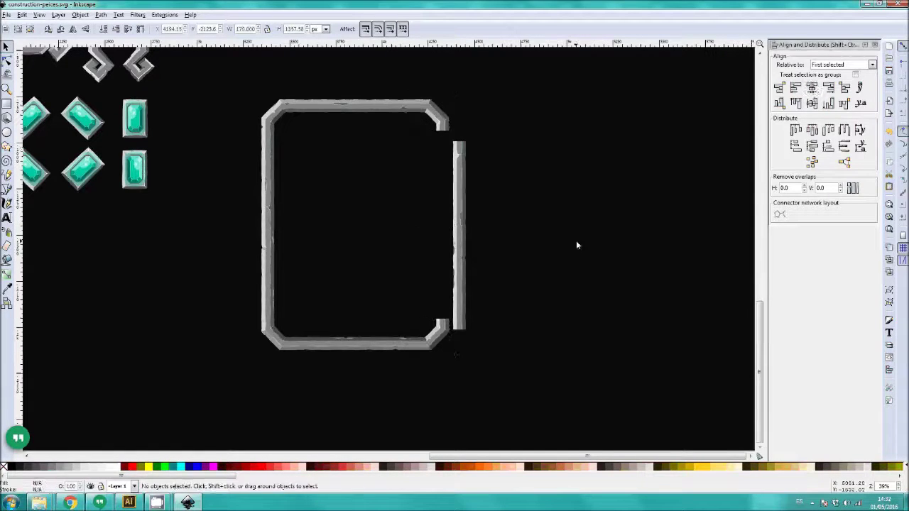
- Centre the right bar on the horizontal axis of the left bar
left_click(267, 293)
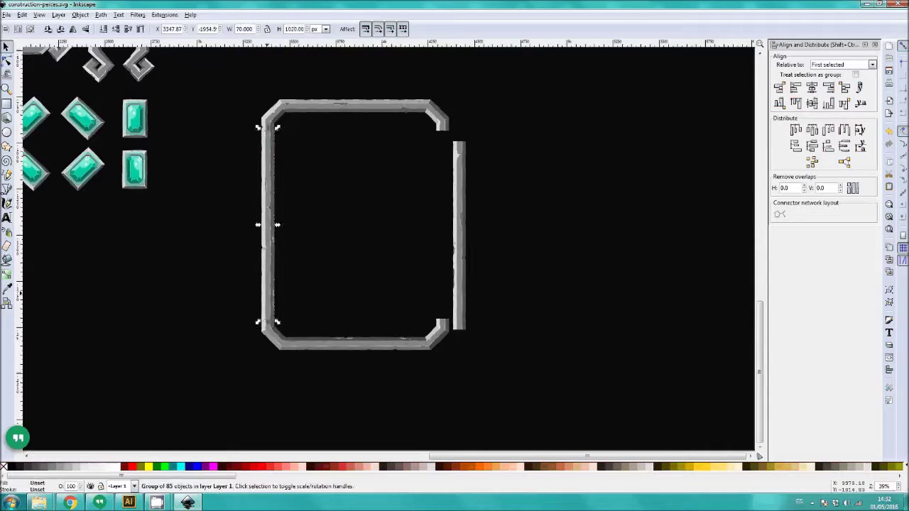
key("shift")
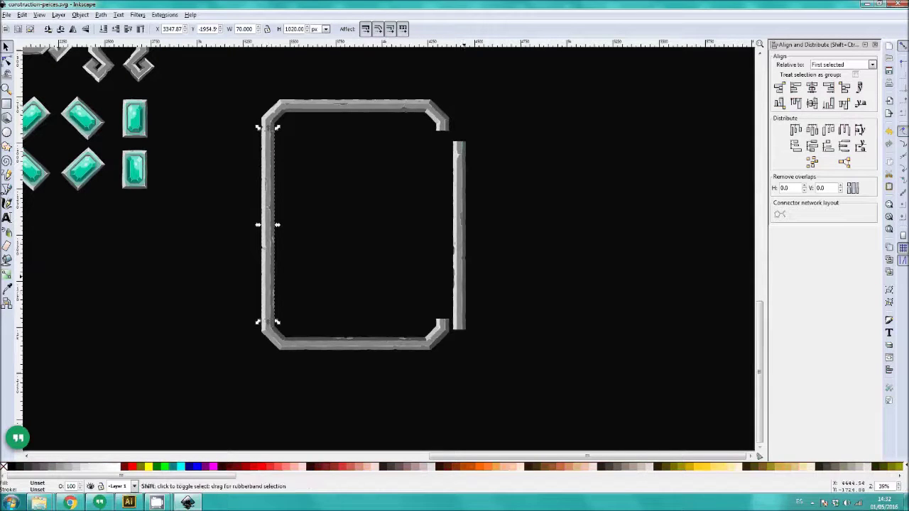
left_click(460, 228, "shift")
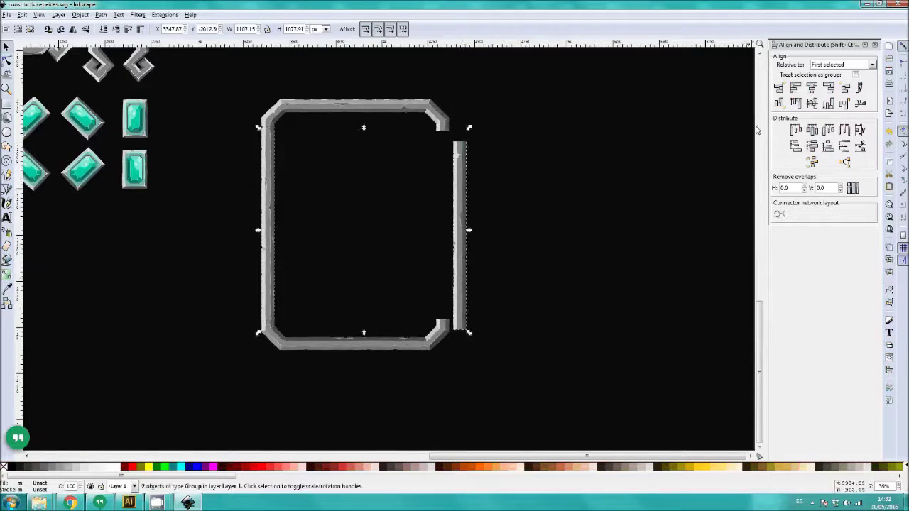
left_click(812, 105)
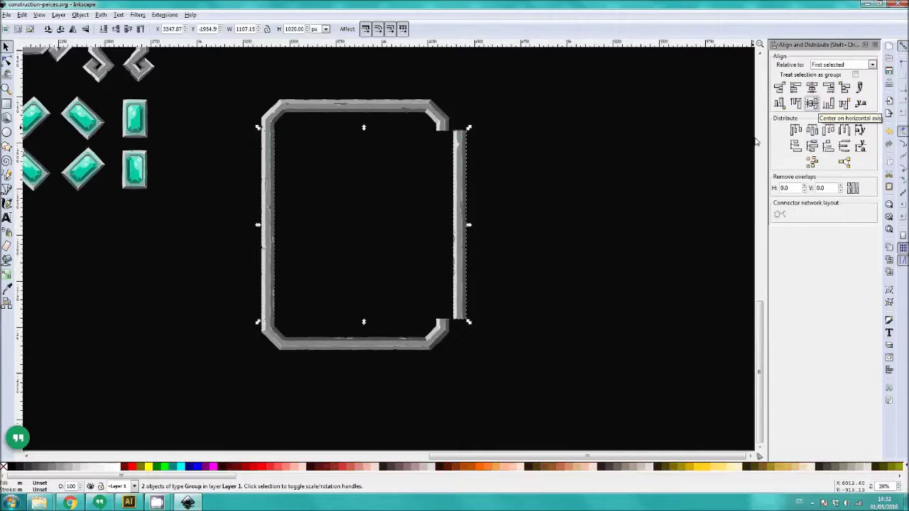
left_click_drag(533, 143, 502, 166)
left_click(502, 166)
- Try to line up the right bar by centring it on the upper-right corner piece's vertical axis
left_click(404, 132)
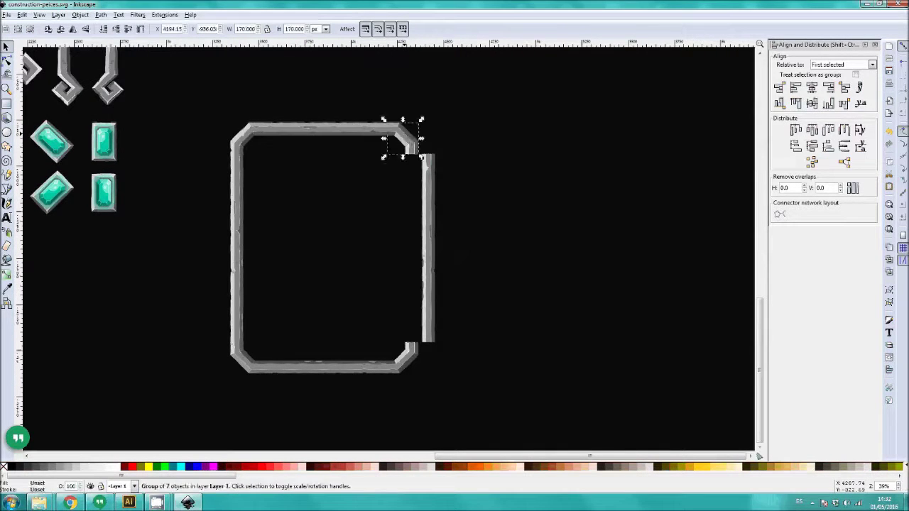
left_click(429, 178, "shift")
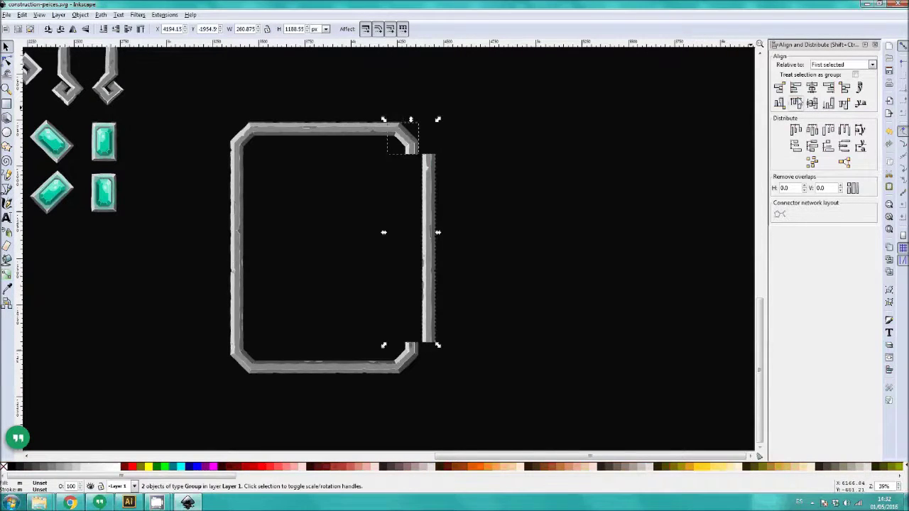
left_click(812, 88)
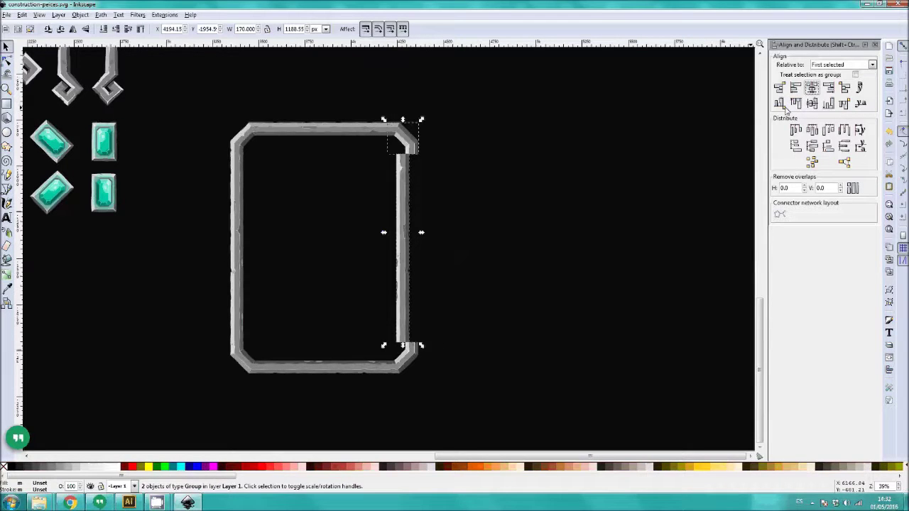
left_click(483, 234)
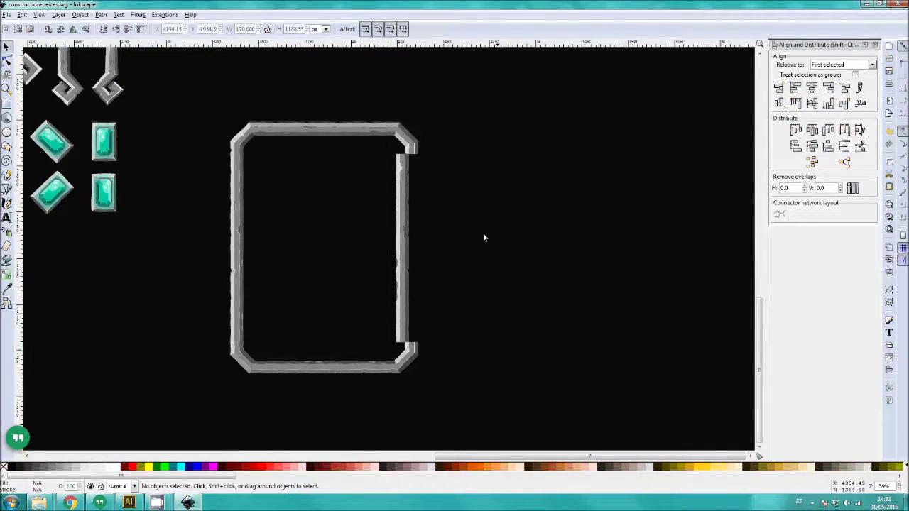
- Align the right side of the right bar to the right side of the upper-right corner piece
left_click_drag(400, 133, 362, 149)
left_click(366, 154)
left_click(366, 242, "shift")
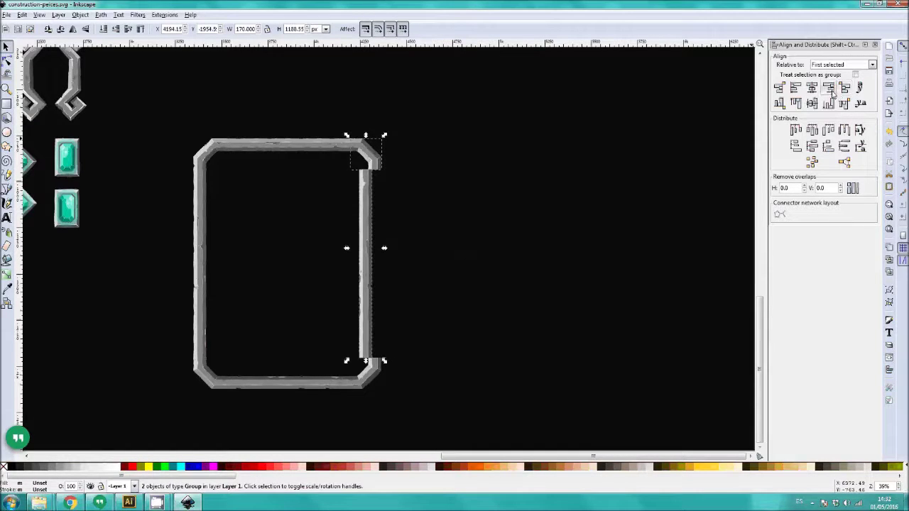
left_click(829, 88)
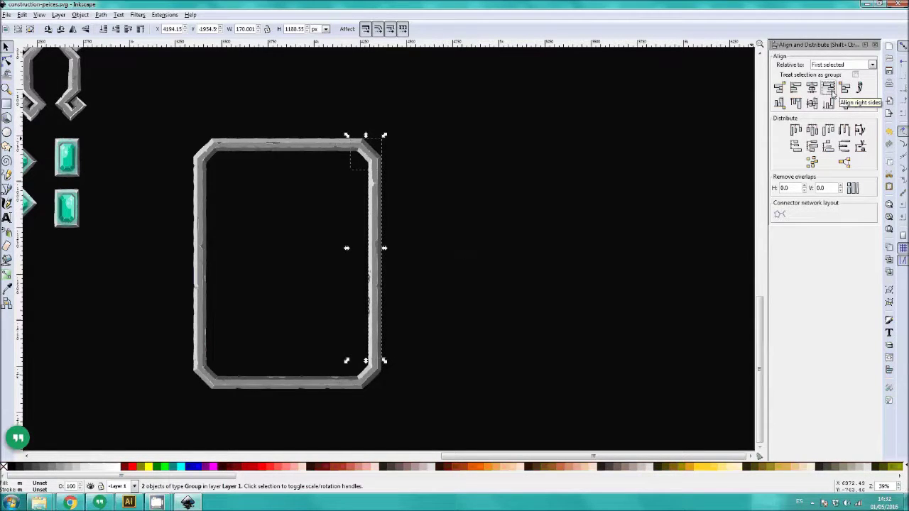
- Examine how the right bar meets the frame's upper-right corner piece up close and from a distance
left_click(603, 211)
left_click_drag(371, 163, 358, 187)
scroll(357, 186, "up", 3)
left_click(365, 171)
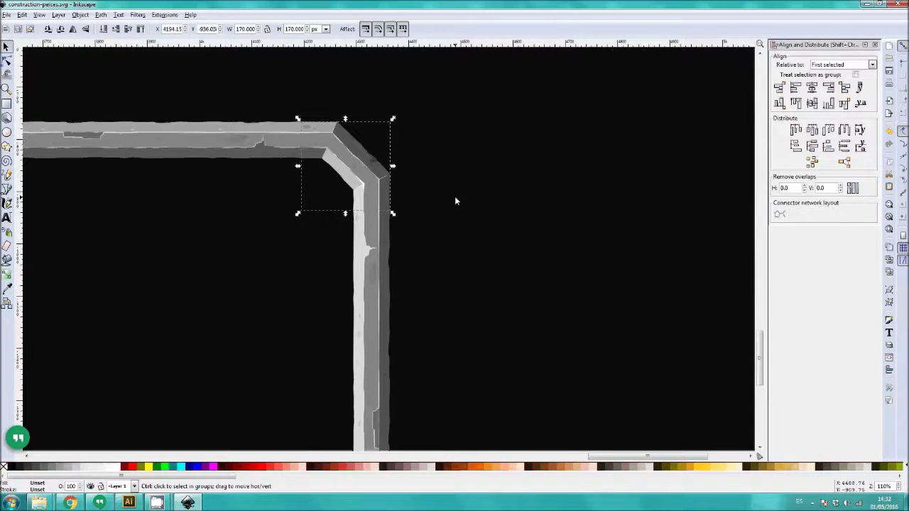
scroll(398, 237, "down", 1)
left_click(397, 236)
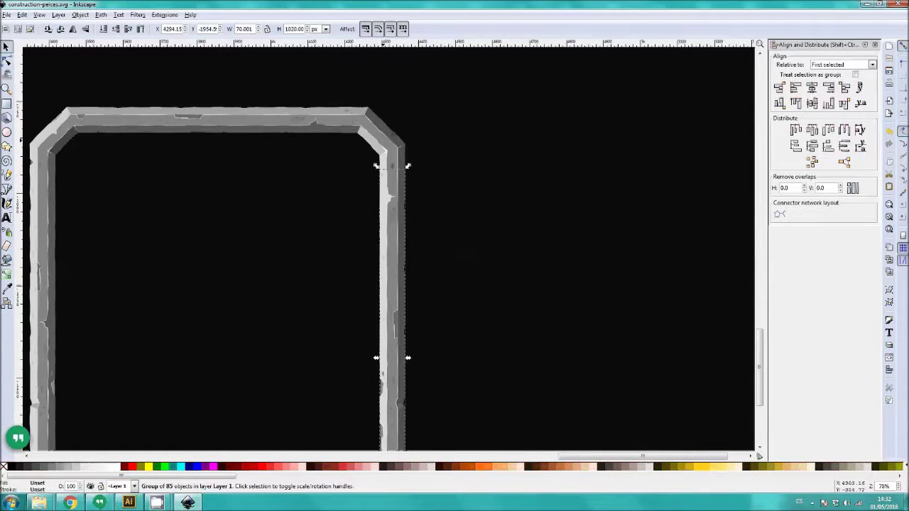
left_click(383, 140)
scroll(488, 277, "down", 2)
left_click(461, 282)
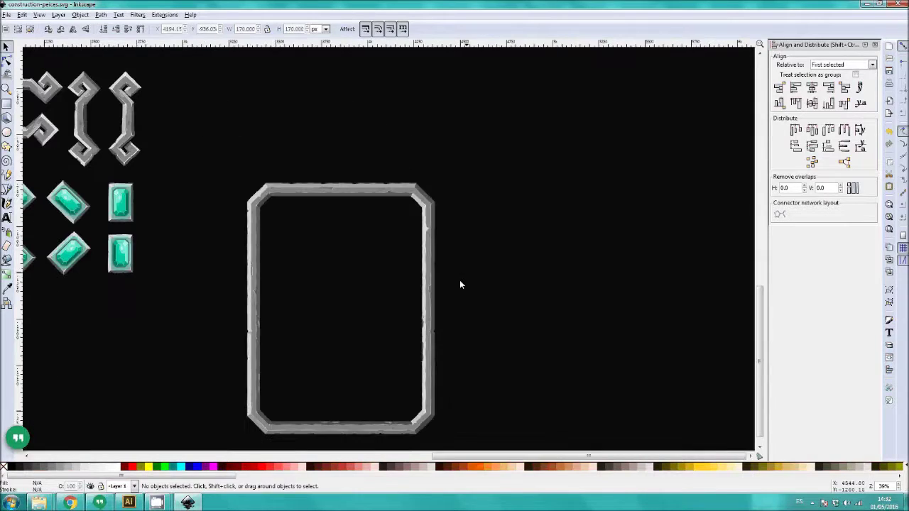
- Undo the right bar's last alignment and align its right side to the upper-right corner piece again
key("ctrl+z")
left_click(408, 267)
left_click(428, 204, "shift")
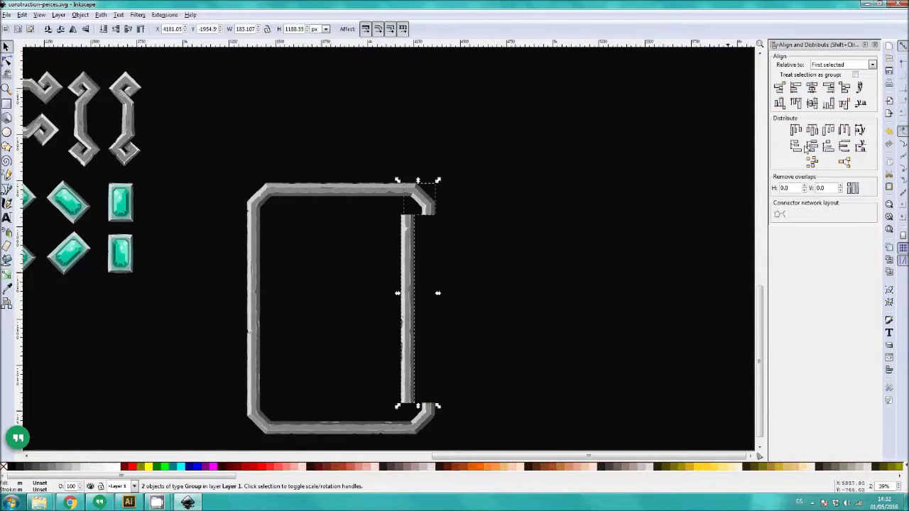
left_click(829, 89)
left_click(608, 192)
key("ctrl+z")
key("ctrl+z")
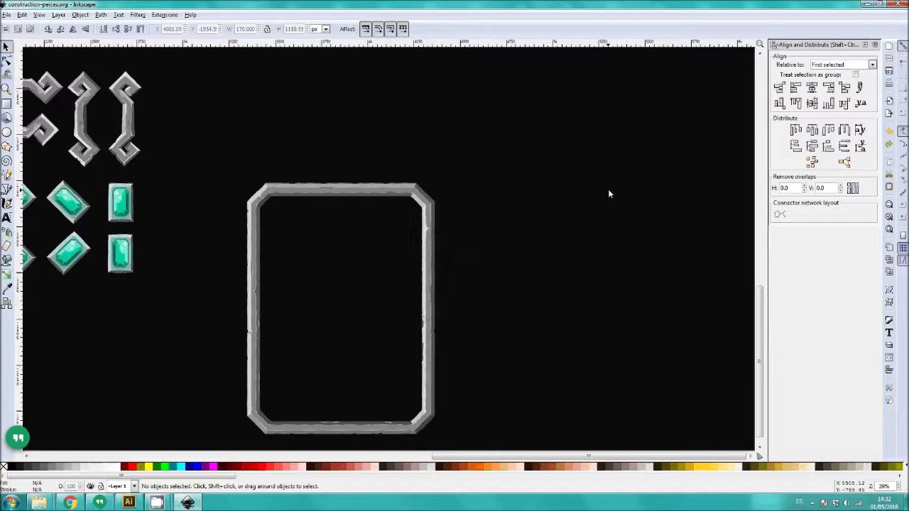
- Group all bars and corner pieces of the closed frame into one object
left_click_drag(593, 195, 566, 139)
scroll(560, 151, "down", 1, "ctrl")
left_click_drag(588, 369, 279, 93)
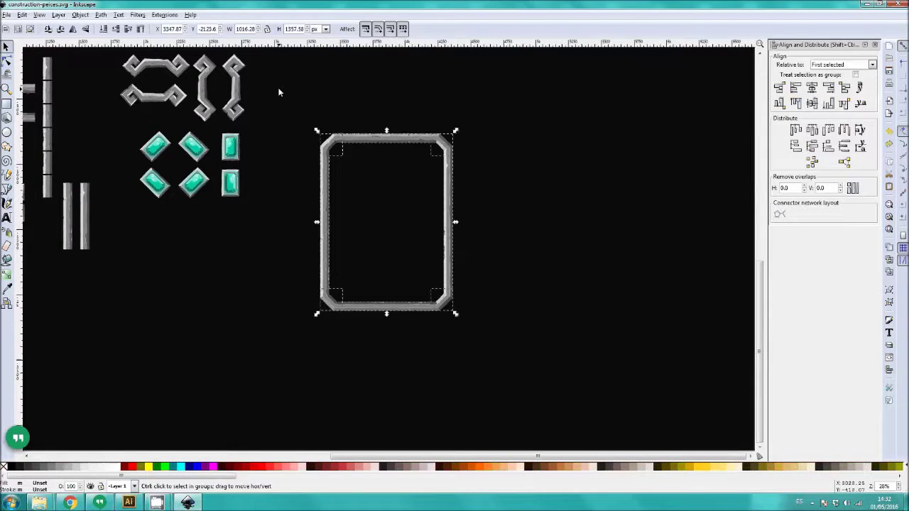
key("ctrl+g")
left_click(510, 204)
left_click_drag(510, 204, 489, 247)
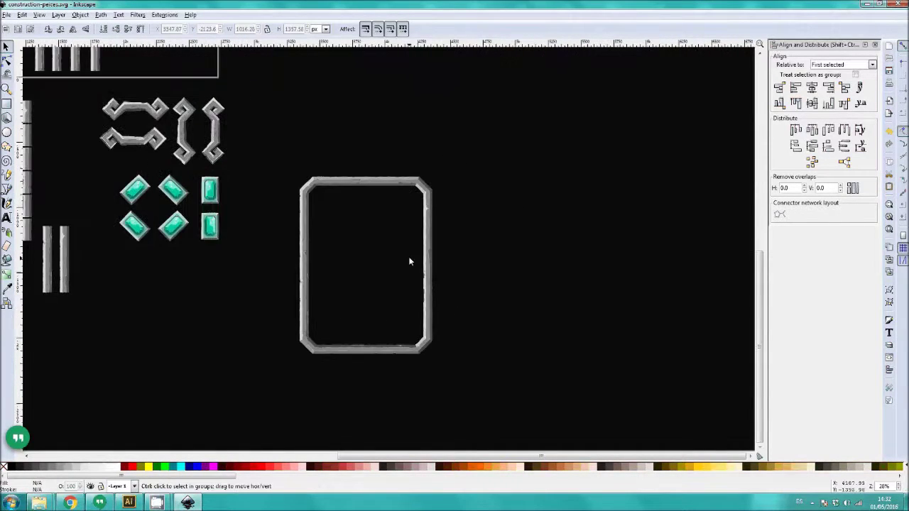
scroll(409, 260, "up", 2, "ctrl")
scroll(409, 260, "down", 1, "ctrl")
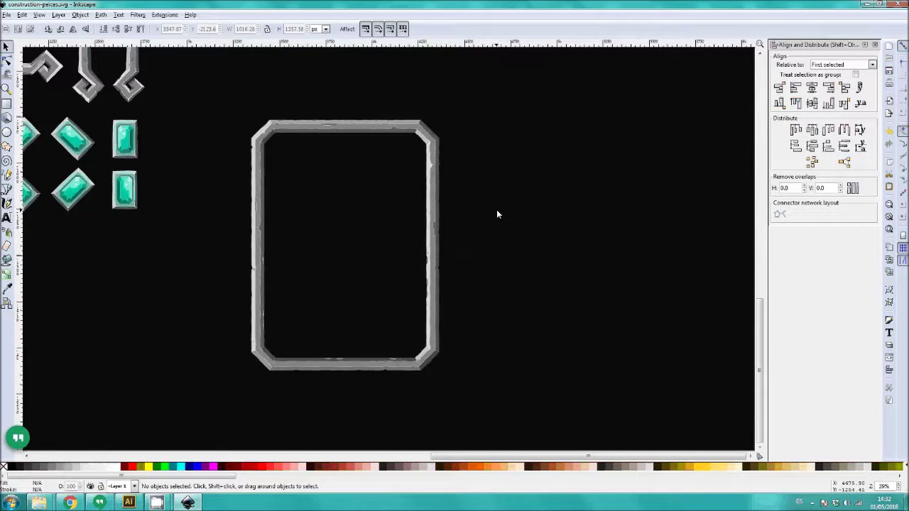
- Set the document's background colour to white by raising its lightness to 255
left_click(6, 14)
left_click(43, 160)
left_click_drag(357, 6, 636, 48)
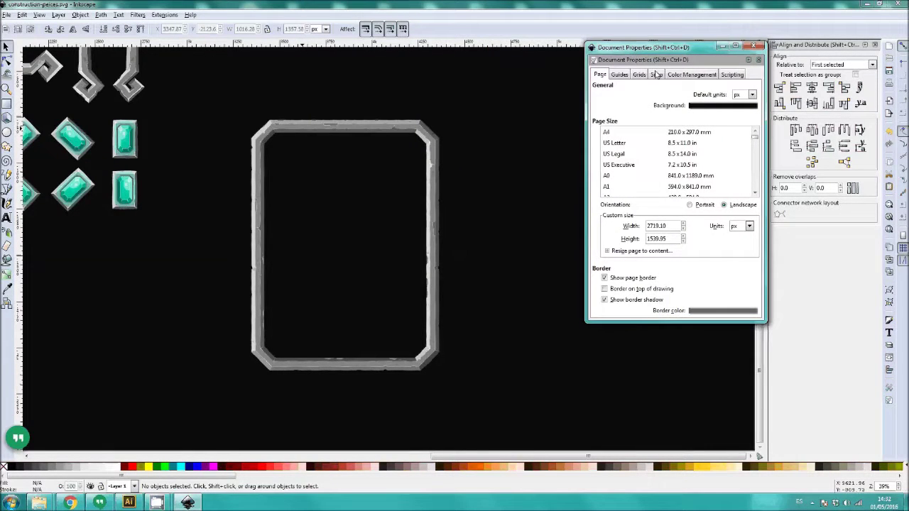
left_click(721, 105)
left_click(446, 259)
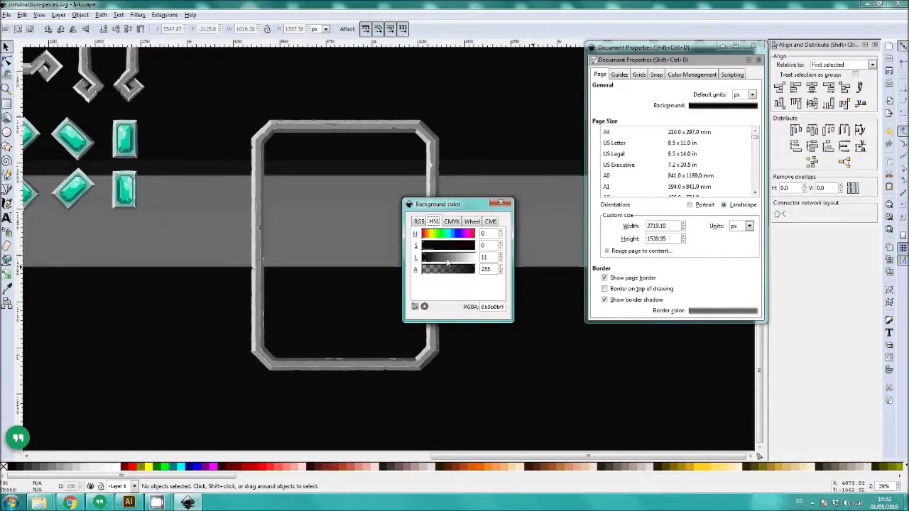
left_click_drag(447, 261, 465, 262)
left_click_drag(465, 262, 446, 260)
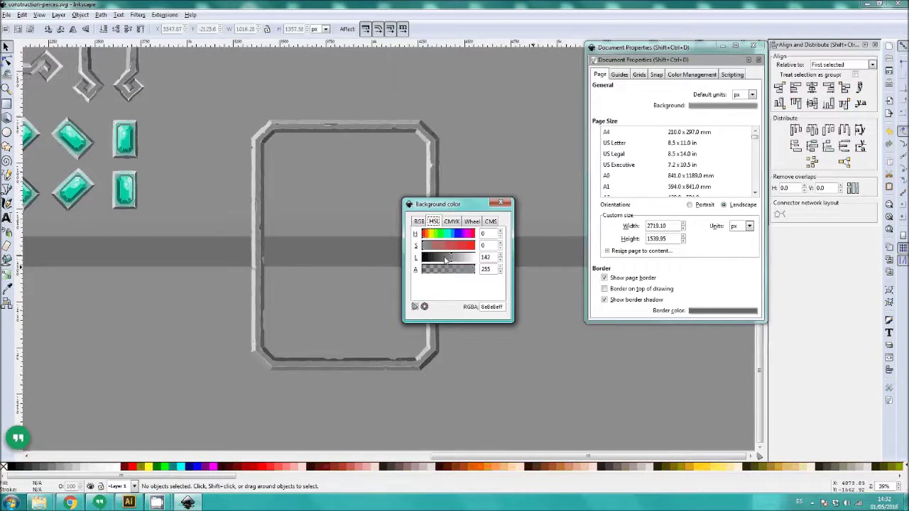
left_click_drag(446, 260, 488, 259)
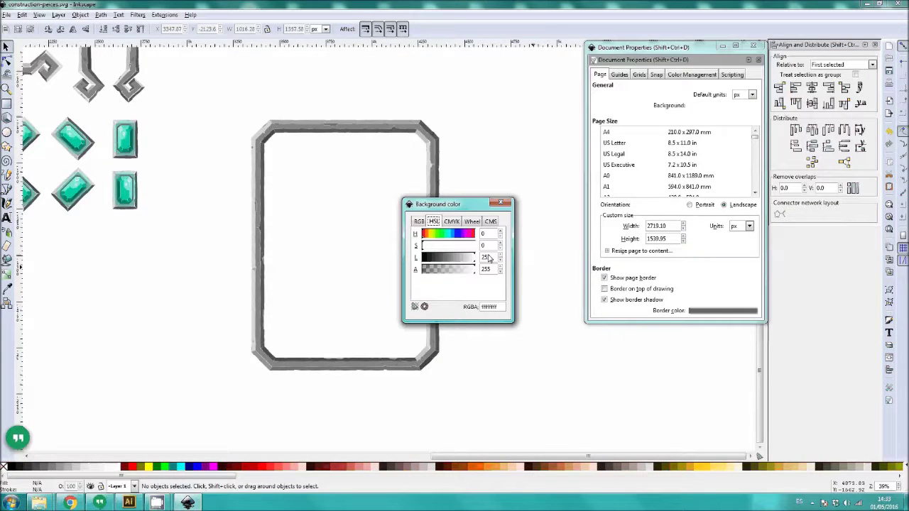
left_click(500, 203)
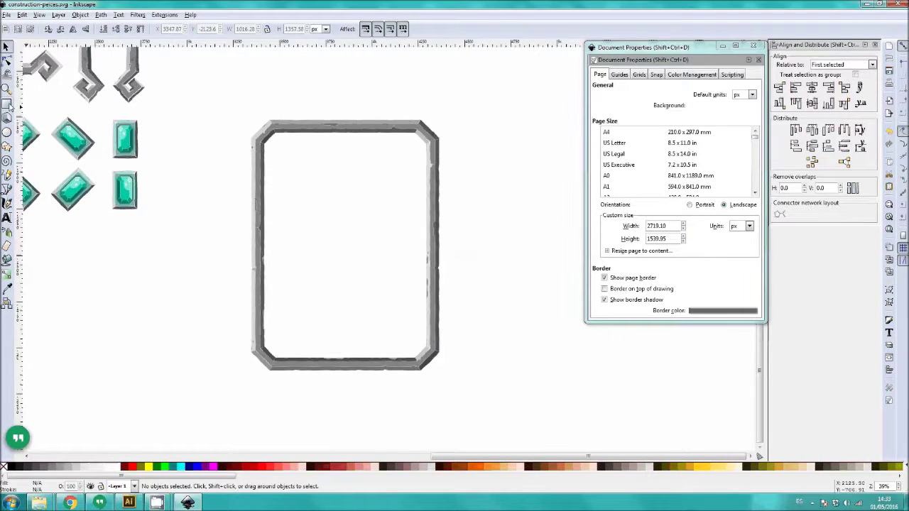
- Cover the frame's interior with a dark filled rectangle of about 912 × 1234 px and remove its stroke
left_click(7, 103)
scroll(264, 139, "up", 1)
left_click_drag(262, 137, 500, 455)
scroll(223, 380, "down", 4)
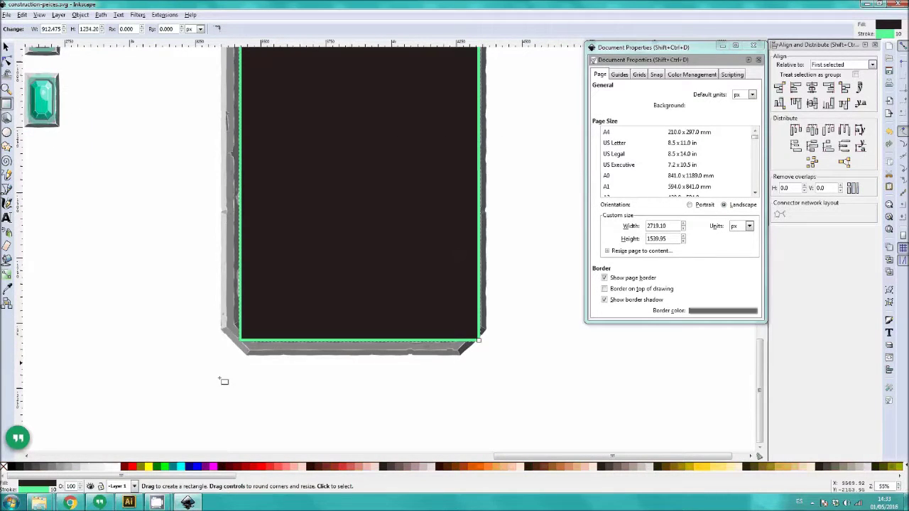
left_click(4, 466, "shift")
key("F1")
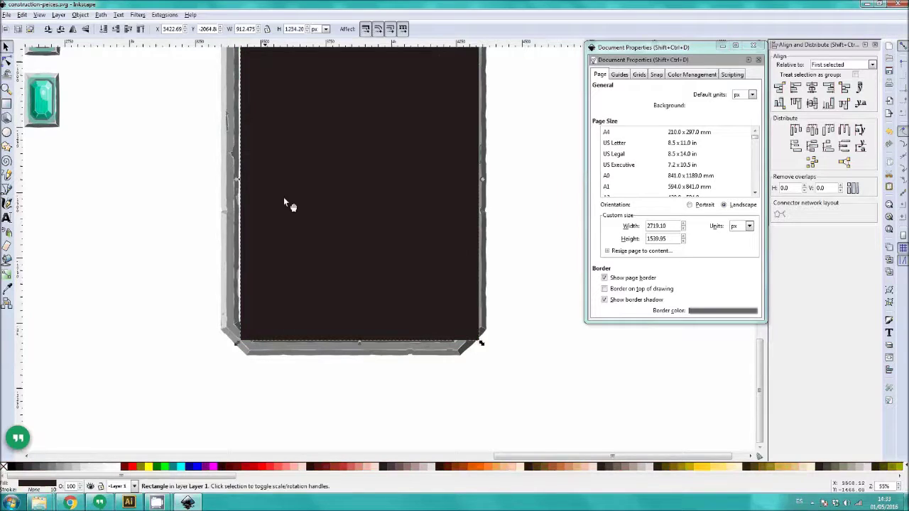
- Resize the dark rectangle to about 907 × 1232 px so its edges lie within the frame's border
scroll(287, 204, "up", 1)
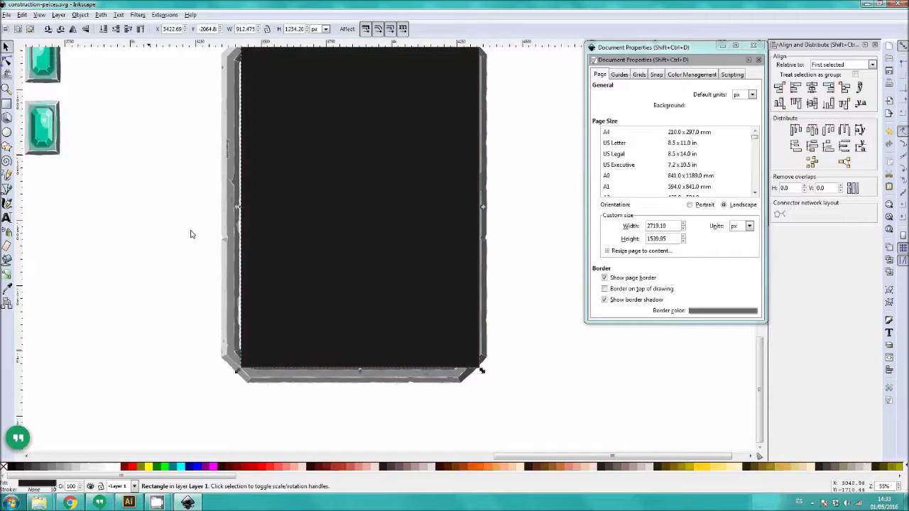
left_click_drag(238, 206, 236, 207)
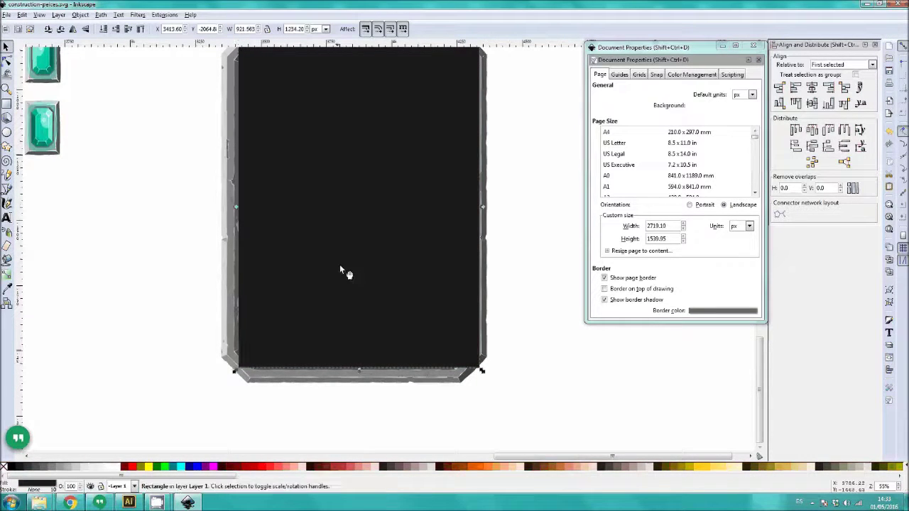
left_click_drag(482, 371, 477, 366)
left_click_drag(357, 367, 358, 370)
left_click_drag(409, 274, 372, 382)
scroll(416, 169, "up", 2)
scroll(417, 169, "down", 1)
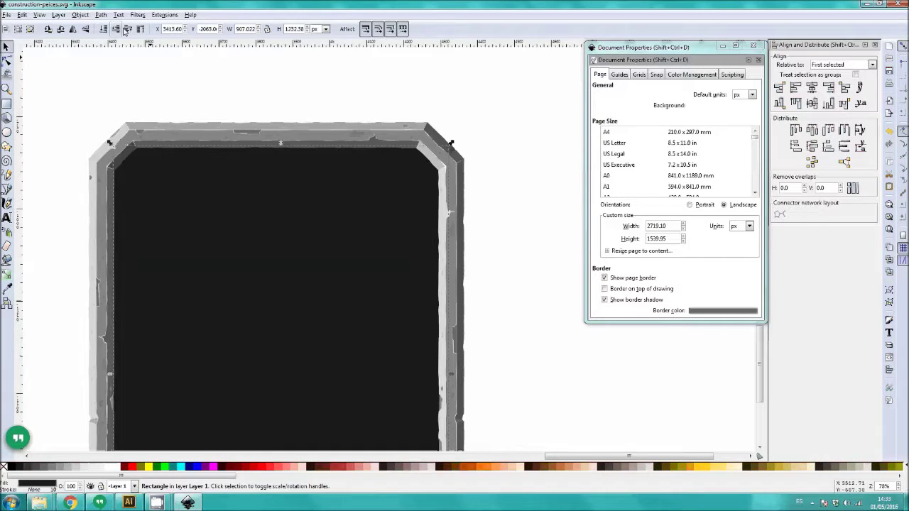
- Lower the dark rectangle to the bottom so it sits behind the frame
left_click(127, 29)
left_click(81, 15)
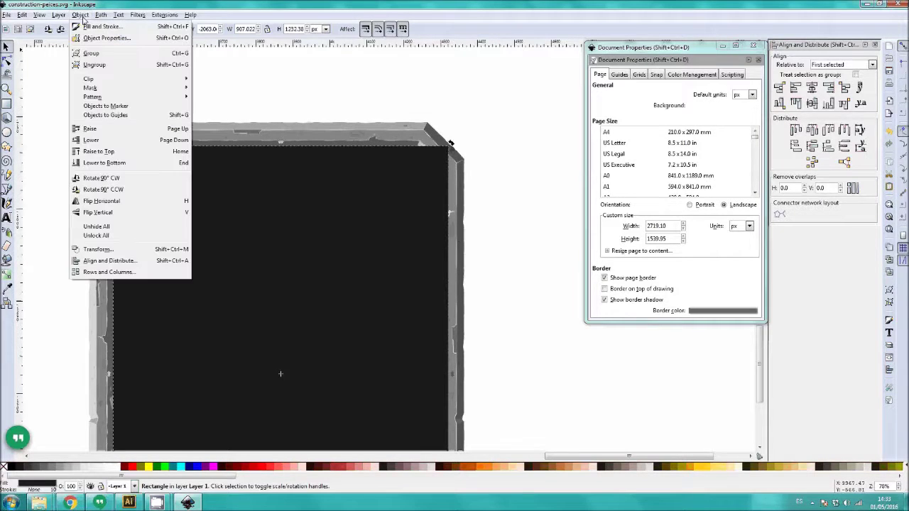
left_click(100, 165)
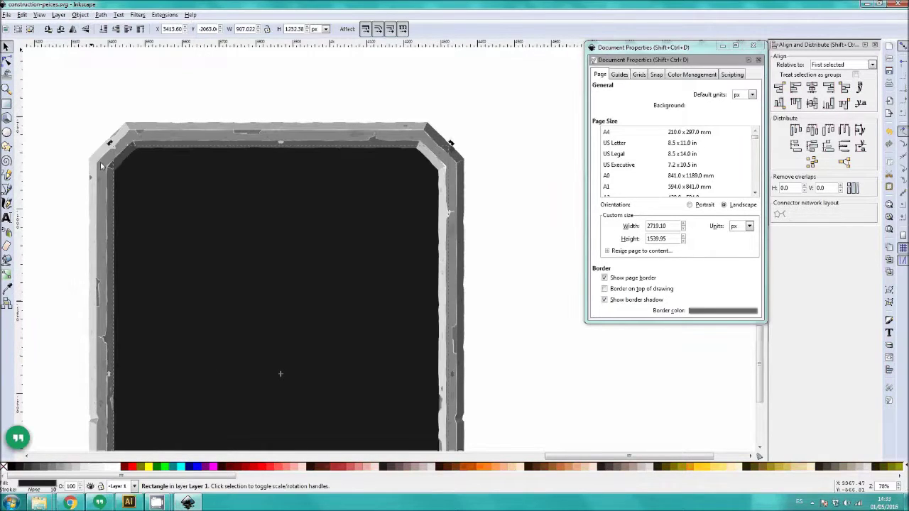
key("ctrl+z")
scroll(276, 103, "down", 2)
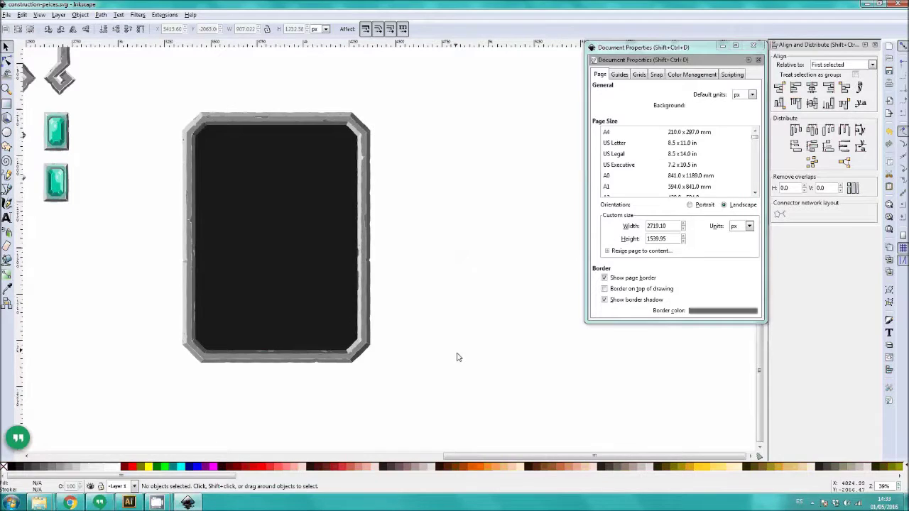
- Group the dark rectangle together with the stone frame
left_click_drag(458, 376, 127, 98)
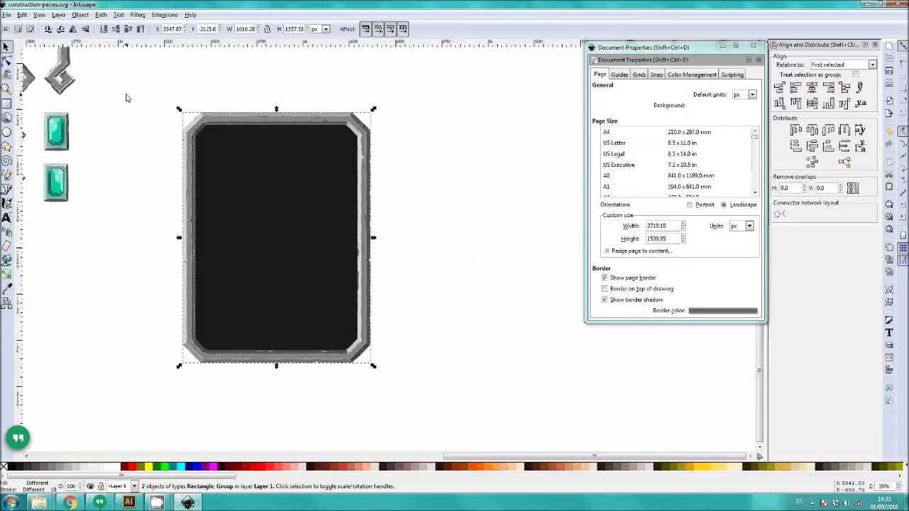
left_click(426, 129)
left_click_drag(150, 81, 415, 385)
left_click(80, 15)
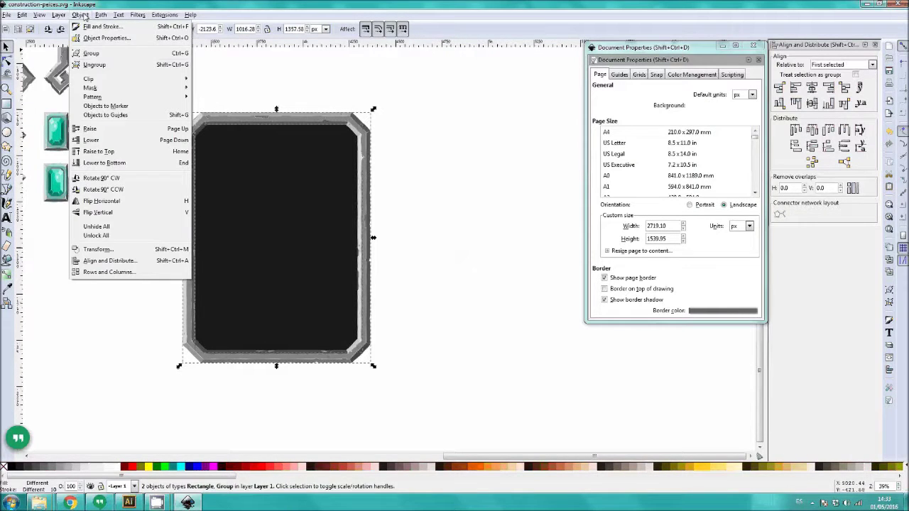
left_click(91, 53)
- Try moving the grouped panel, undo the move and close the document properties
left_click_drag(300, 197, 371, 211)
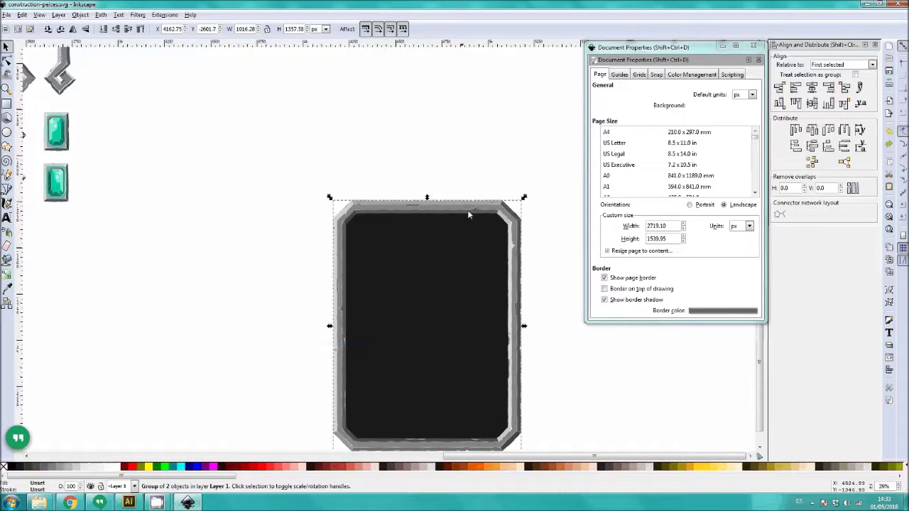
key("ctrl+z")
left_click(476, 227)
left_click(754, 48)
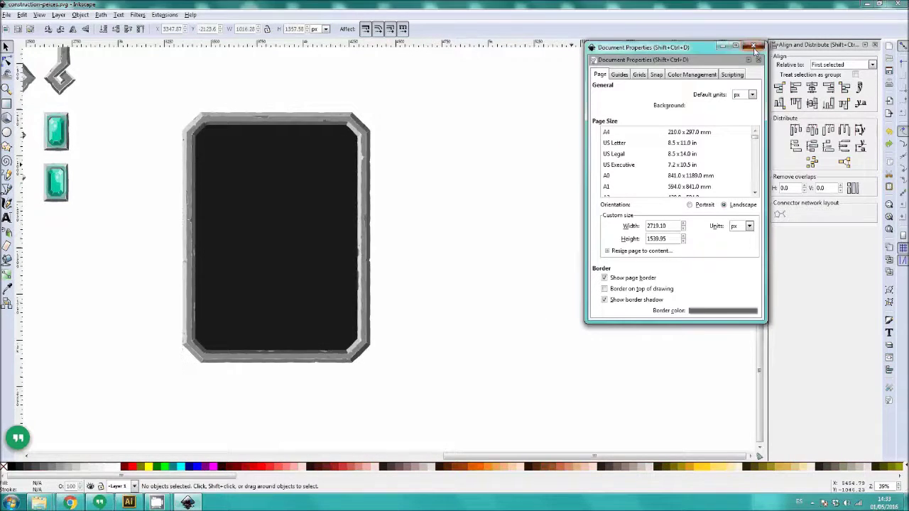
left_click(754, 47)
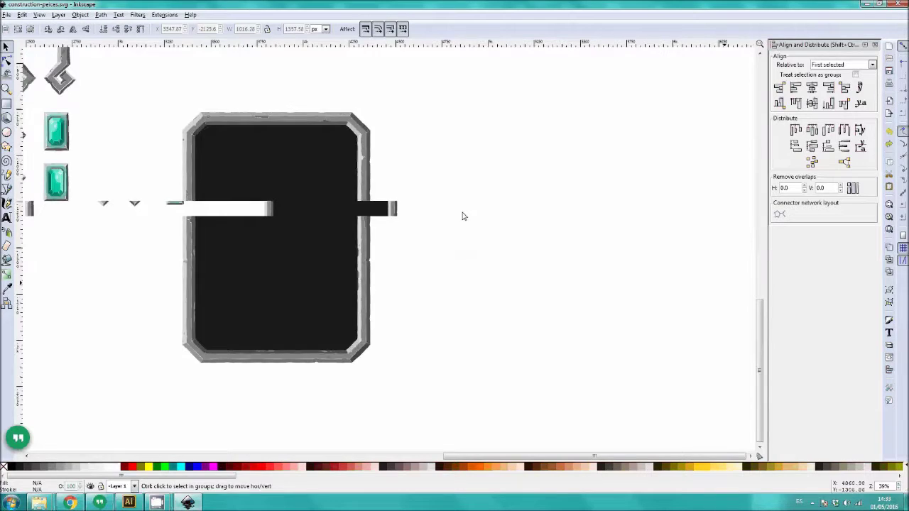
- Set the document's background colour to black in the document properties
scroll(482, 192, "down", 1, "ctrl")
key("ctrl+shift+d")
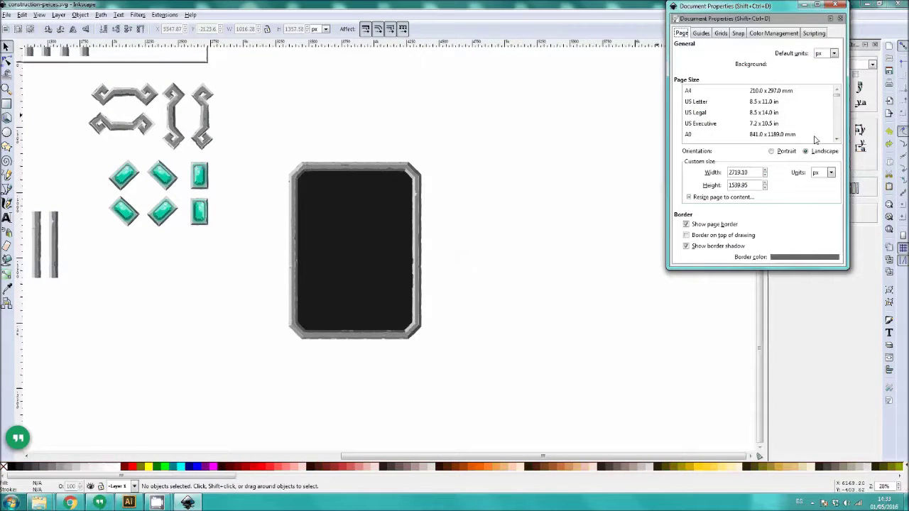
left_click(803, 65)
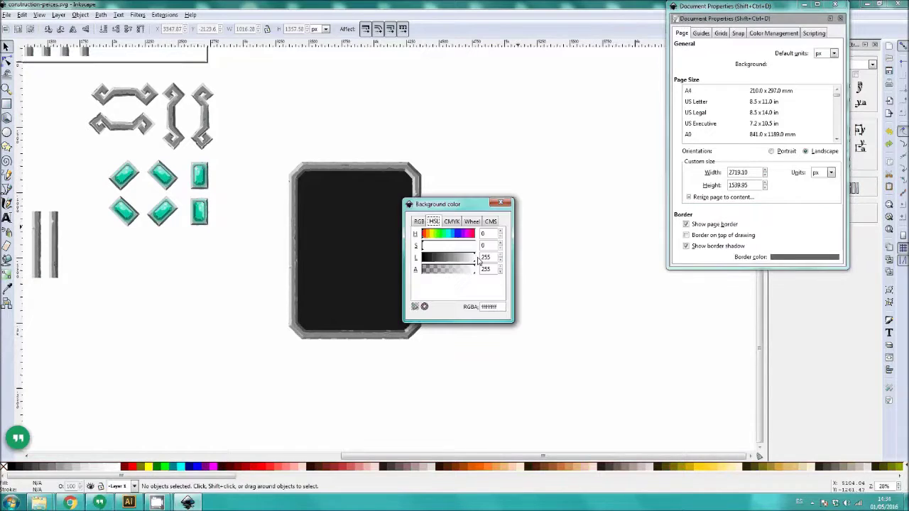
left_click_drag(475, 258, 422, 259)
left_click(500, 203)
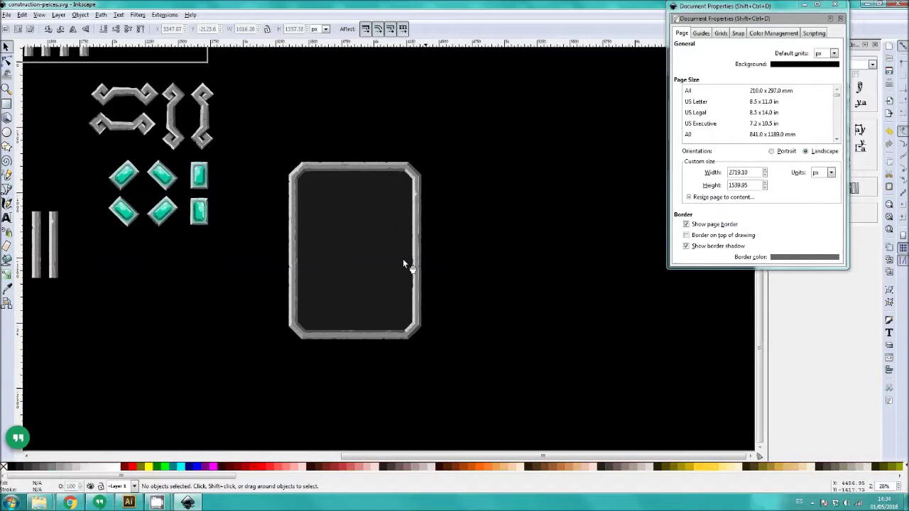
- Isolate a set of the four curled corner pieces from the construction parts, deleting the extra pieces caught with it
scroll(316, 187, "up", 1)
scroll(203, 100, "up", 1)
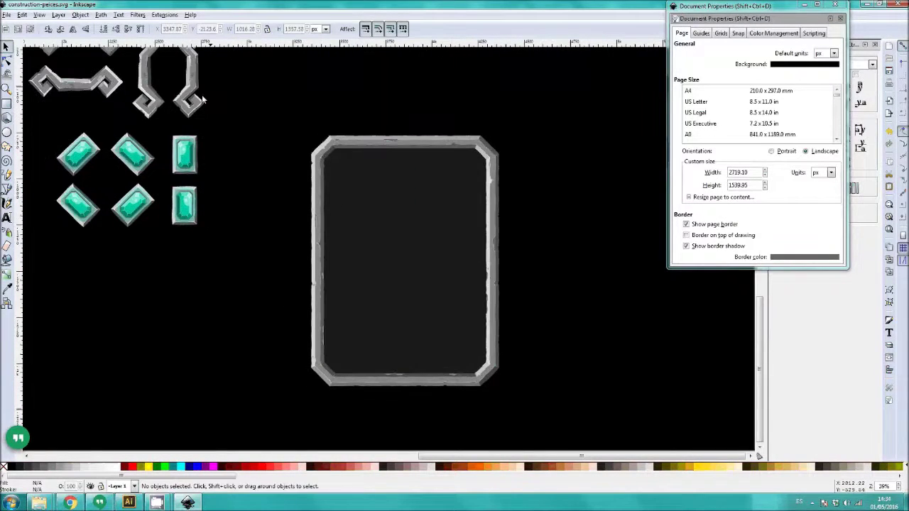
left_click_drag(247, 144, 227, 165)
scroll(299, 156, "down", 2)
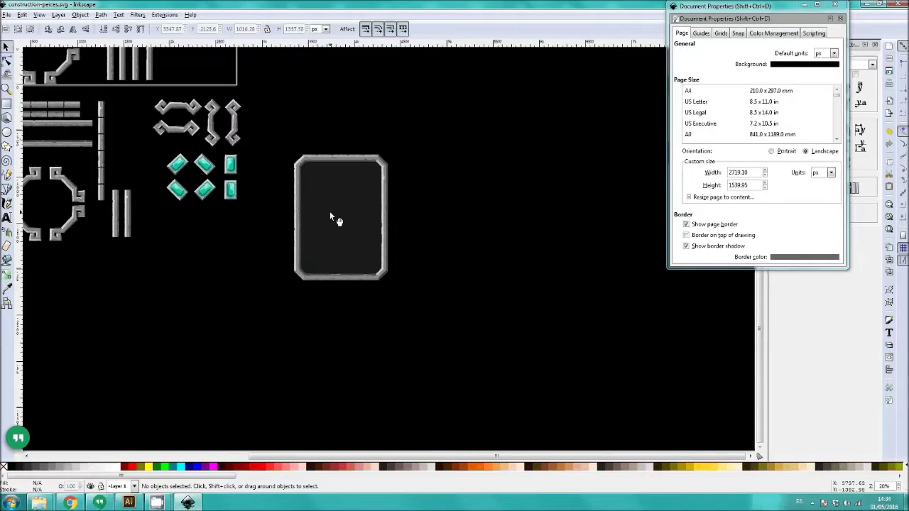
scroll(294, 258, "left", 5)
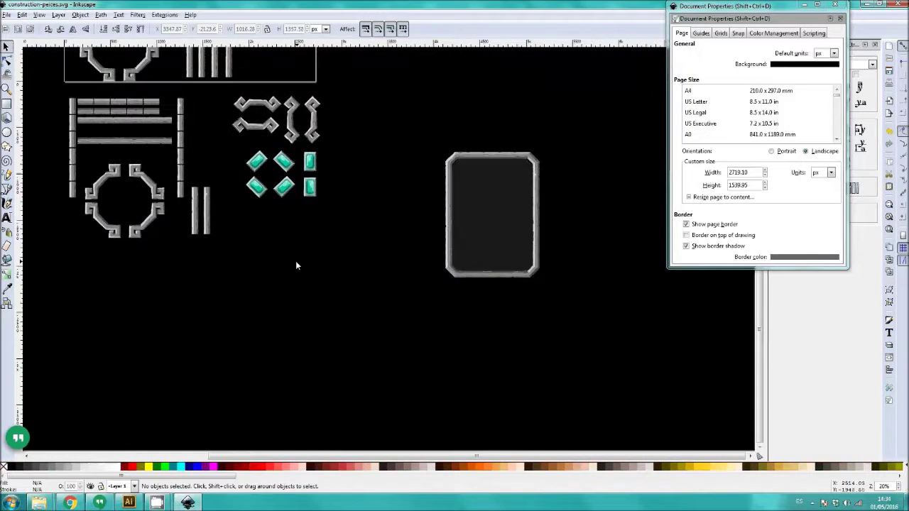
left_click_drag(167, 263, 74, 165)
left_click_drag(186, 270, 83, 159)
left_click_drag(186, 289, 317, 261)
left_click_drag(376, 346, 325, 320)
left_click_drag(357, 293, 312, 211)
key("Delete")
- Move the set of four curled corner pieces above and to the right of the panel
left_click_drag(342, 352, 190, 260)
left_click_drag(236, 282, 502, 117)
left_click(489, 219)
- Place each of the four curled corner pieces against the matching outer corner of the panel
left_click_drag(420, 125, 399, 92)
scroll(325, 180, "up", 2)
left_click_drag(511, 113, 264, 210)
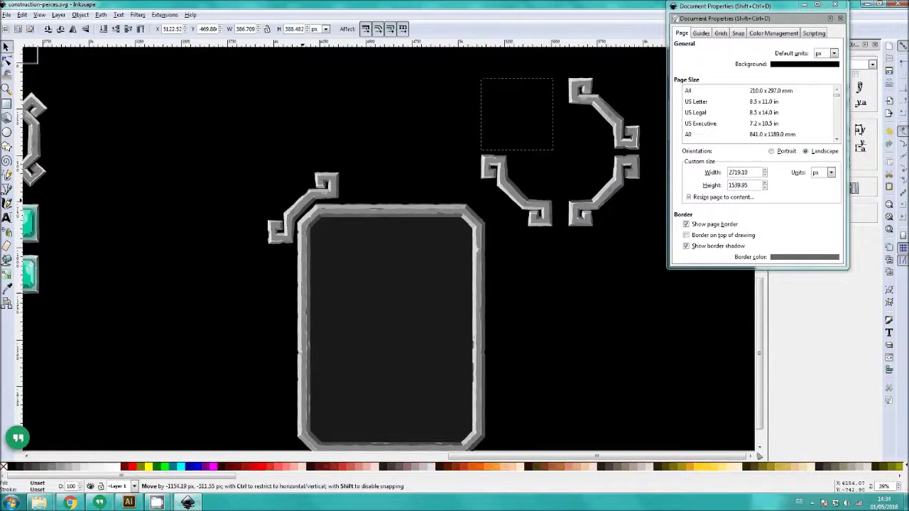
scroll(354, 185, "down", 2)
scroll(354, 186, "right", 3)
left_click(447, 169)
left_click_drag(447, 169, 219, 416)
left_click_drag(492, 172, 374, 433)
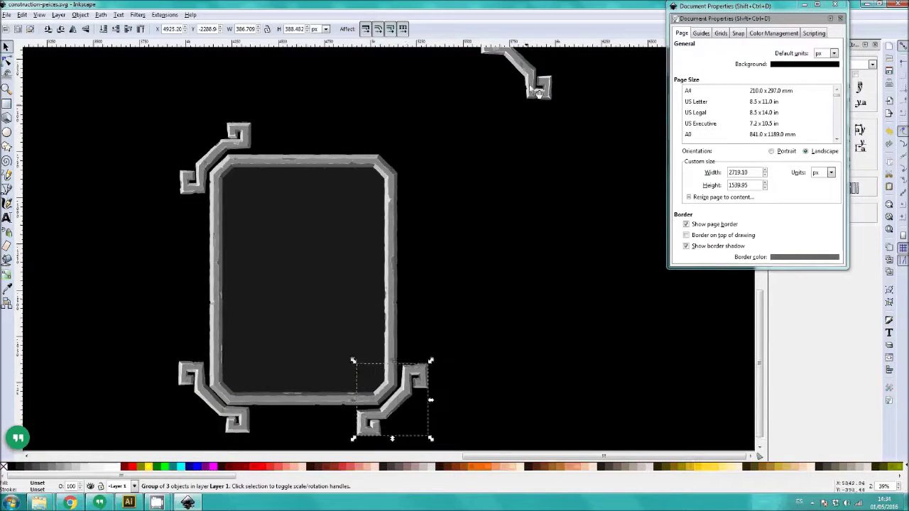
left_click_drag(537, 91, 415, 186)
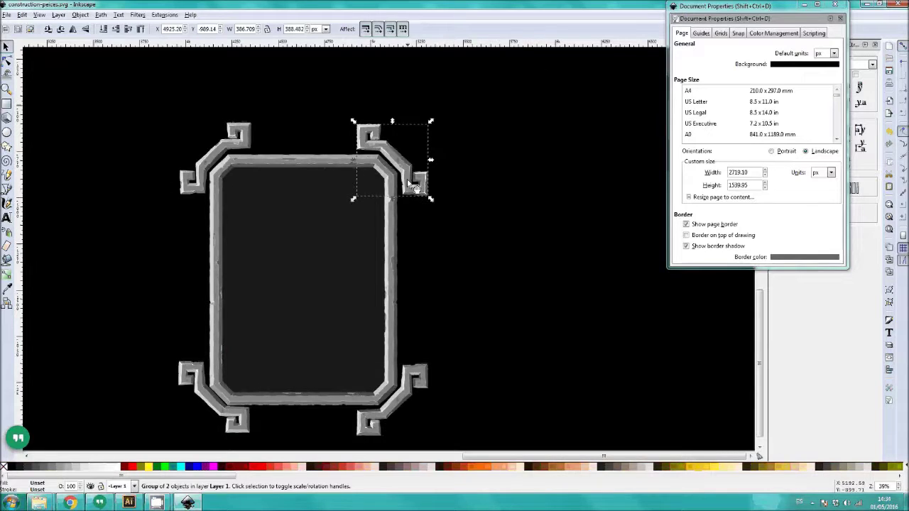
- Undo the placement of the four curled corner pieces around the panel, back to the grouped set
left_click(454, 290)
scroll(454, 290, "down", 2)
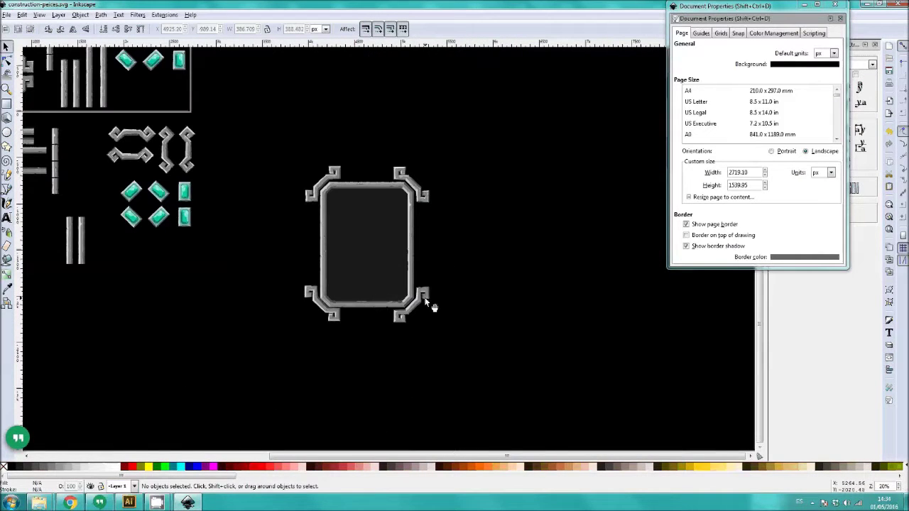
key("ctrl+z")
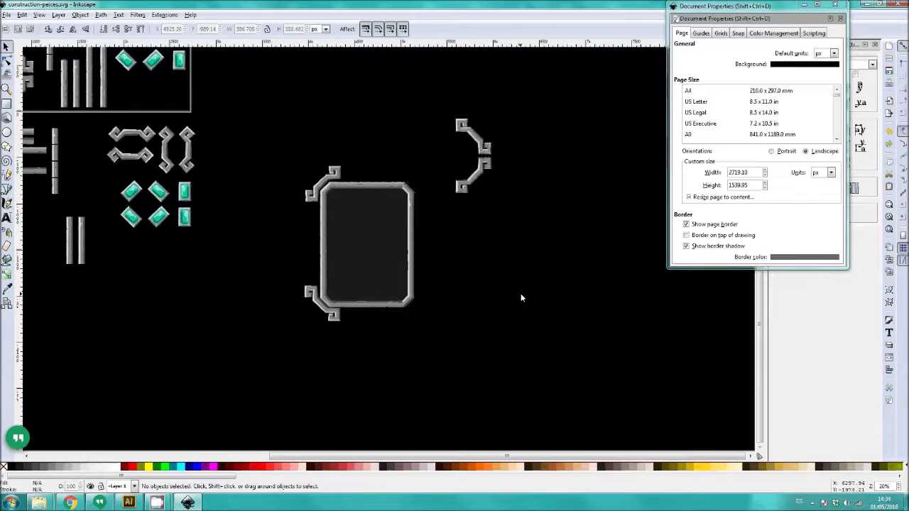
key("ctrl+z")
key("ctrl+z")
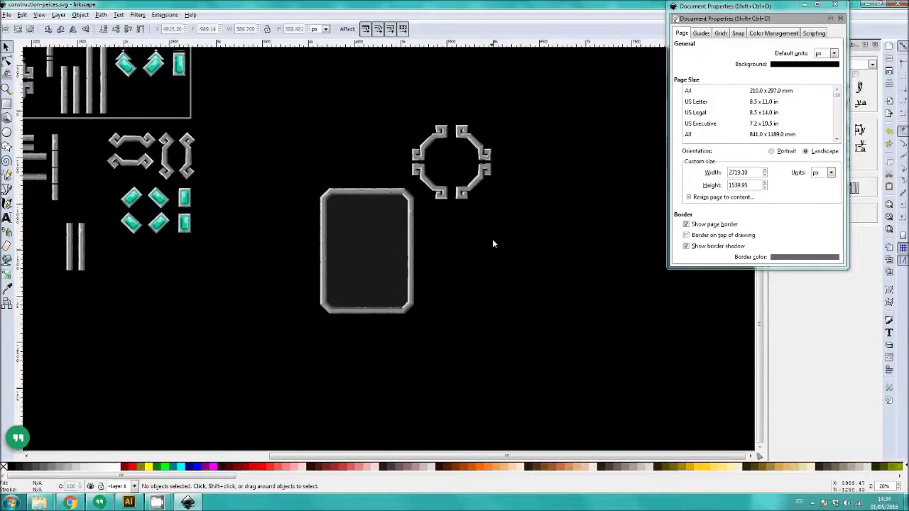
scroll(475, 214, "up", 1)
scroll(475, 215, "up", 1)
left_click_drag(573, 289, 336, 119)
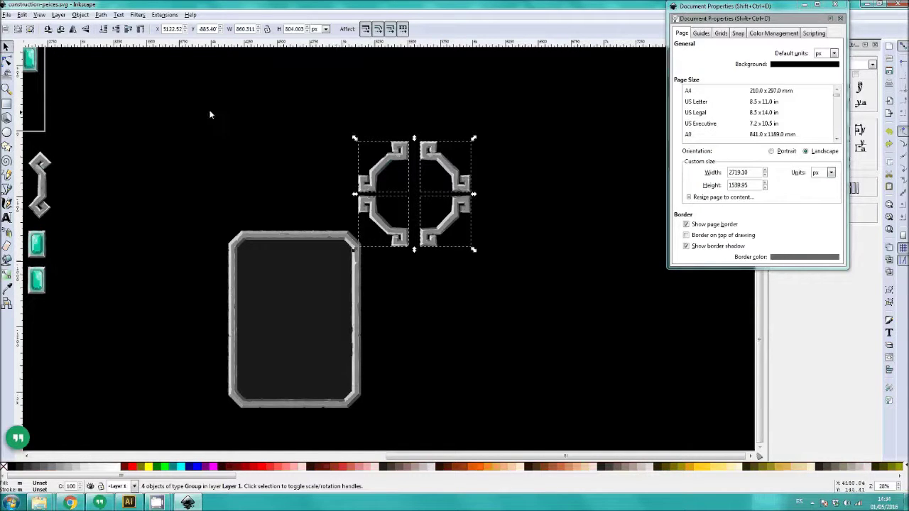
left_click(73, 31)
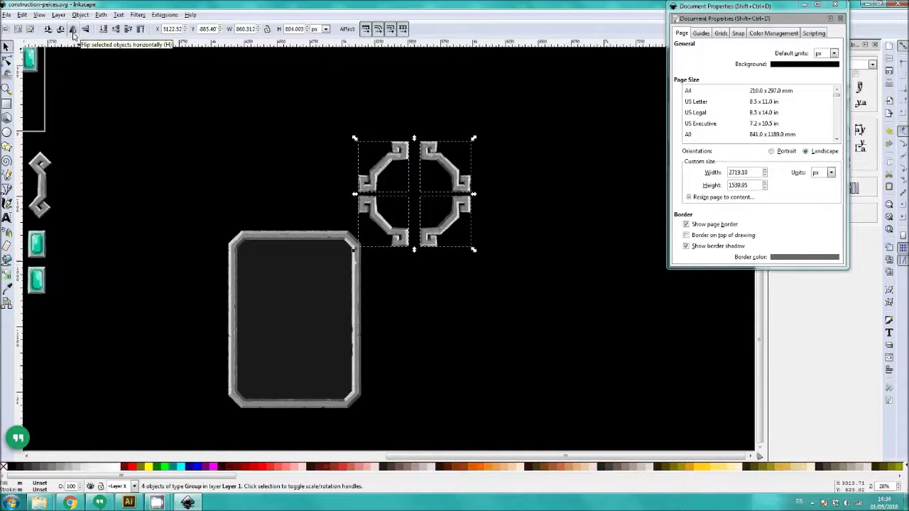
left_click(204, 169)
- Move the set's upper-left curled piece to the panel's lower-right corner and its lower-left piece to the upper-right corner
left_click_drag(261, 141, 241, 116)
left_click_drag(375, 165, 341, 382)
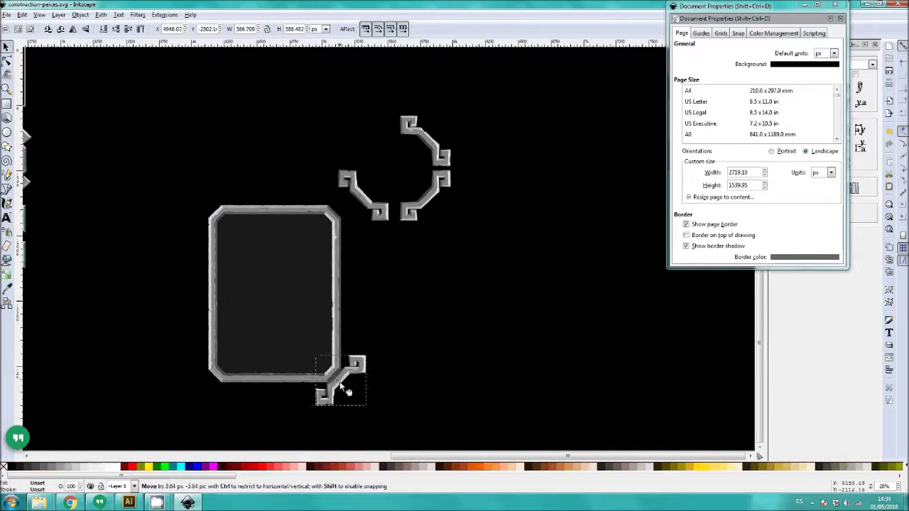
left_click(369, 206)
left_click_drag(369, 207, 373, 232)
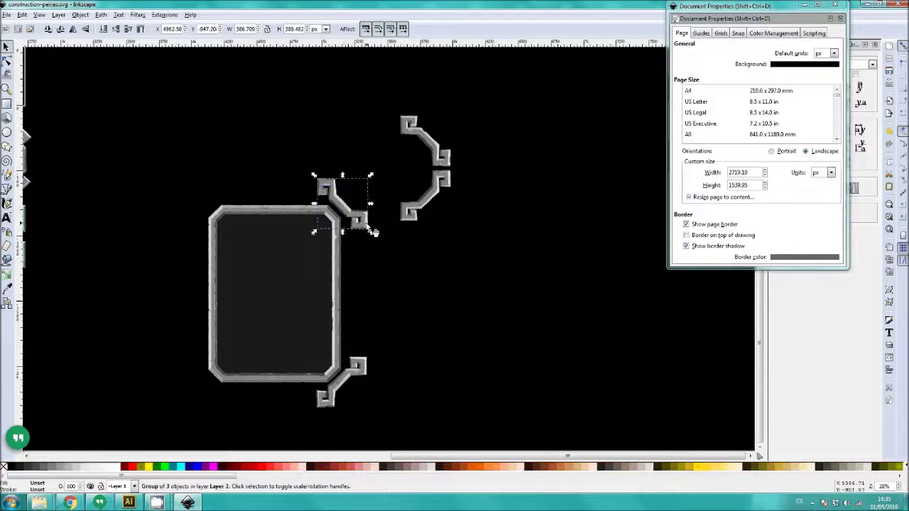
- Set one curled piece aside to the right of the panel and fit another against the panel's upper-left outer corner
left_click_drag(268, 309, 361, 305)
left_click_drag(509, 200, 306, 186)
left_click_drag(474, 346, 437, 383)
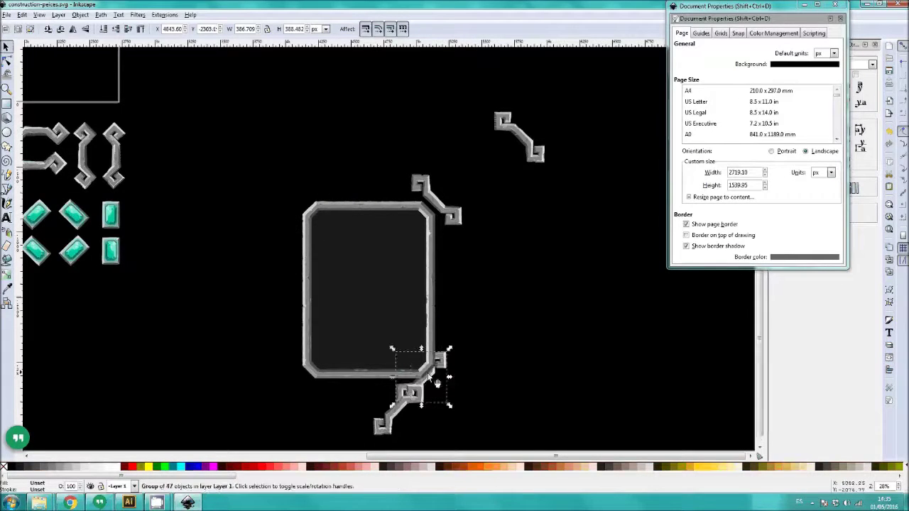
key("Escape")
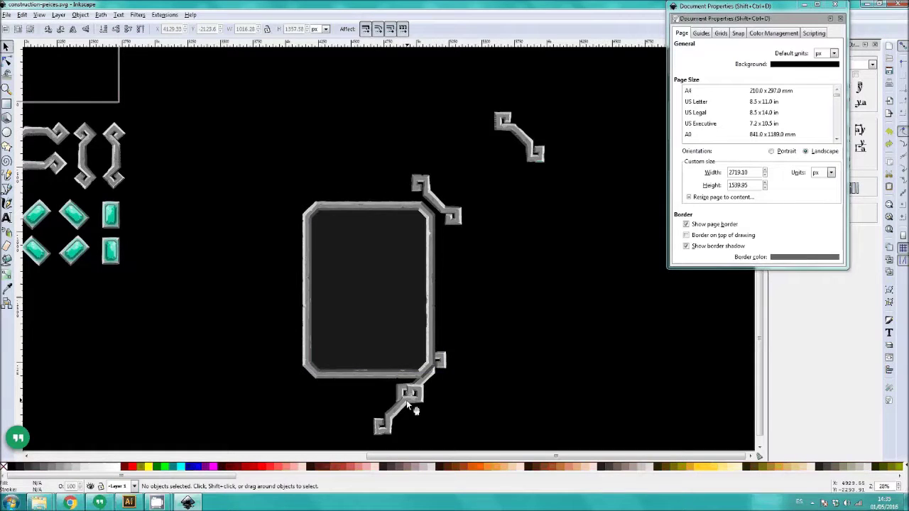
left_click_drag(406, 400, 532, 288)
left_click_drag(435, 373, 294, 200)
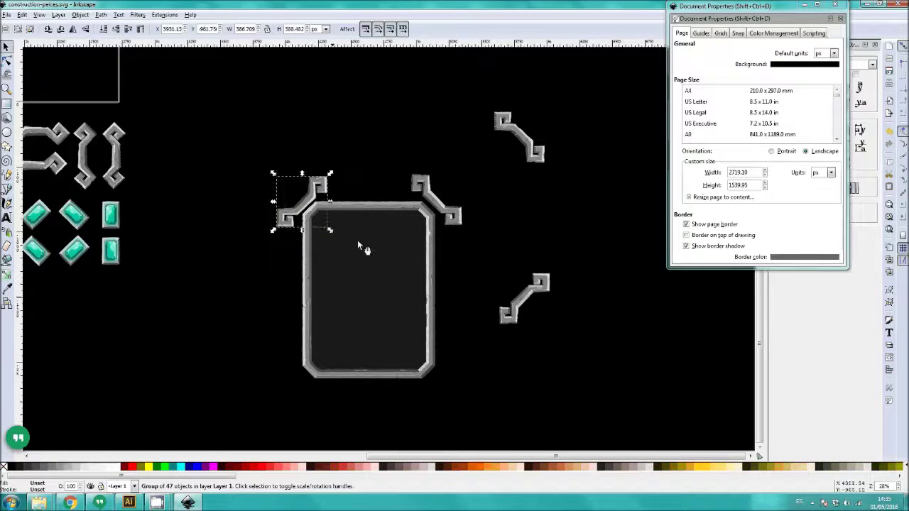
- Place the two remaining curled pieces against the panel's lower-right and lower-left outer corners
left_click(495, 326)
left_click_drag(495, 325, 447, 386)
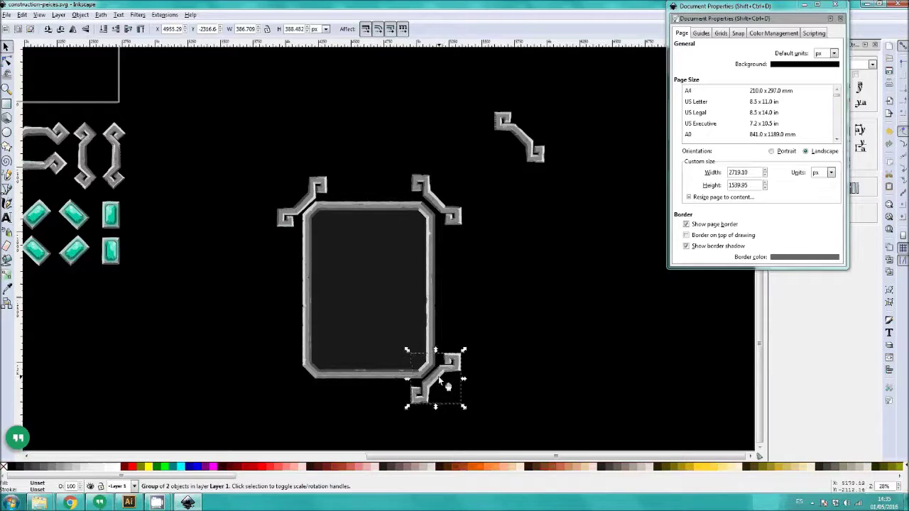
left_click_drag(442, 198, 305, 387)
scroll(312, 392, "up", 1)
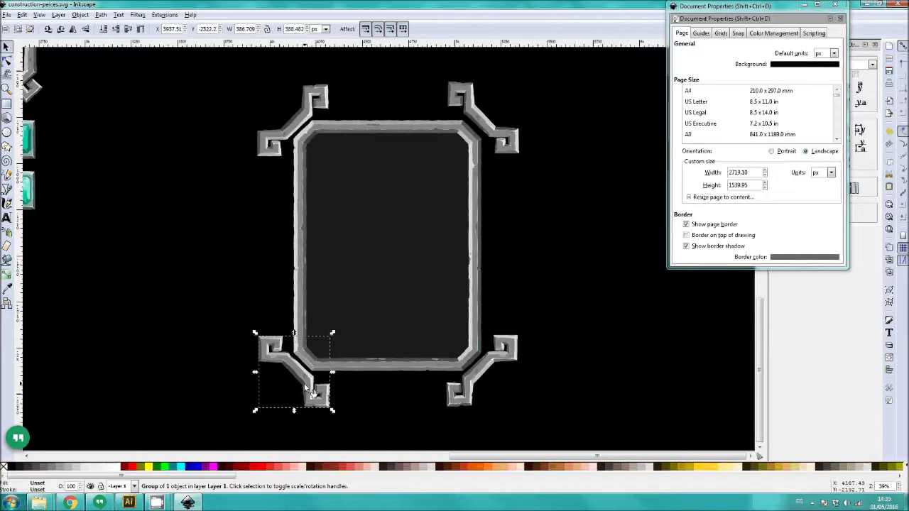
scroll(310, 390, "up", 1)
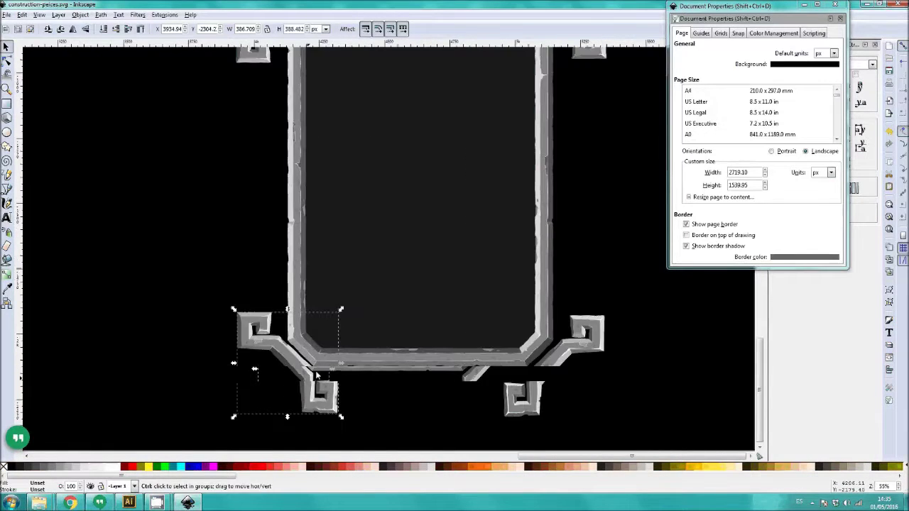
- Select all four curled corner pieces and scale them down together to about 1269 by 1573 px overall
scroll(318, 374, "down", 2)
left_click(444, 362, "shift")
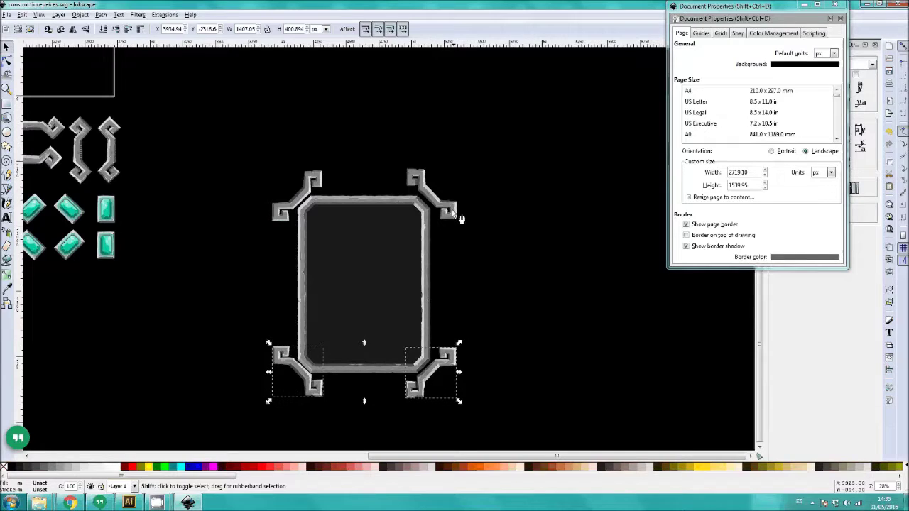
left_click(458, 216, "shift")
left_click(282, 216, "shift")
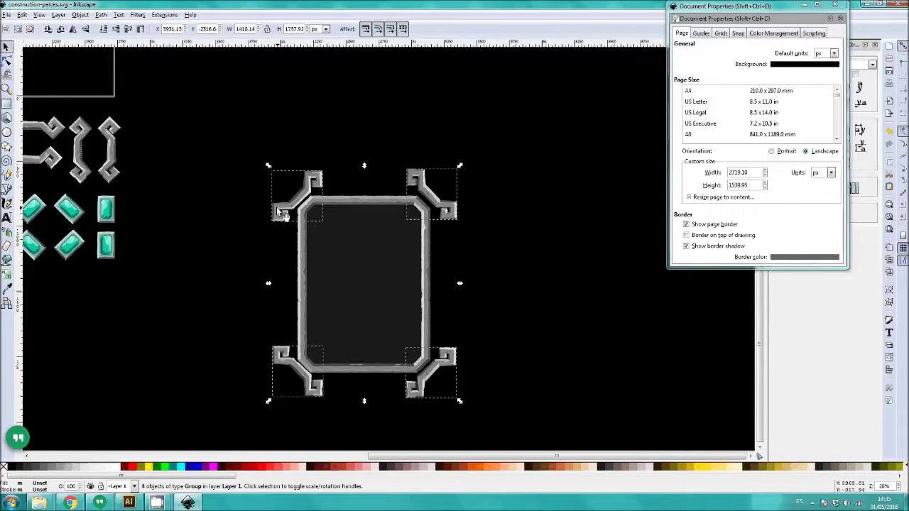
left_click_drag(267, 166, 288, 187)
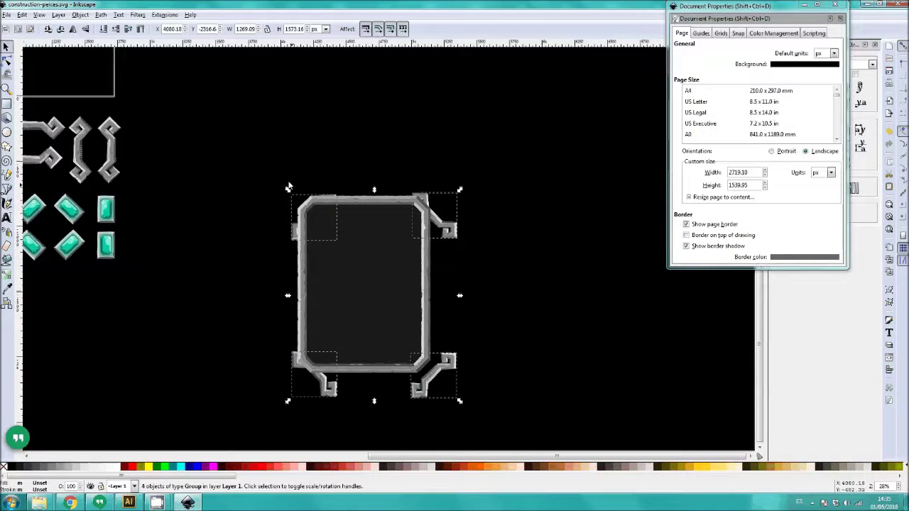
left_click(511, 260)
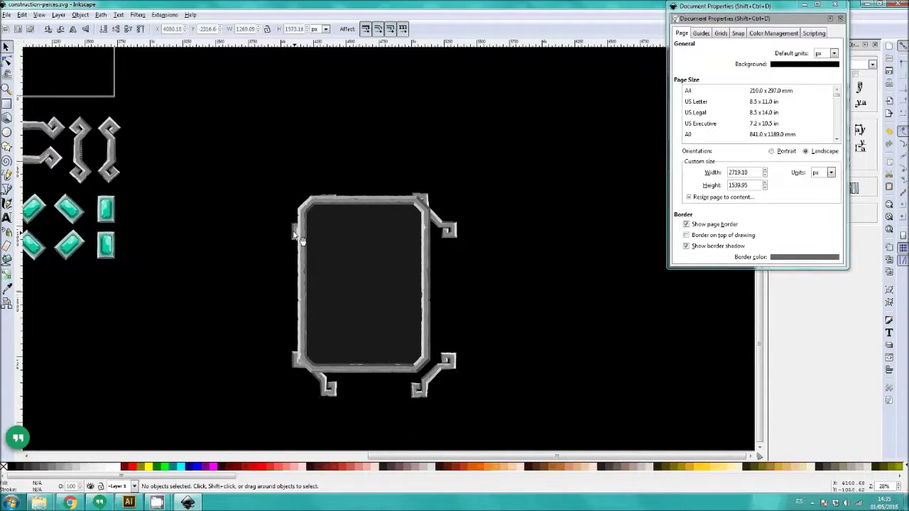
- Move the scaled upper-left curled piece back outside the panel's upper-left corner
left_click_drag(294, 234, 287, 215)
scroll(292, 199, "up", 2)
mouse_move(342, 184)
left_mouse_down()
mouse_move(321, 185)
mouse_move(338, 196)
left_mouse_up()
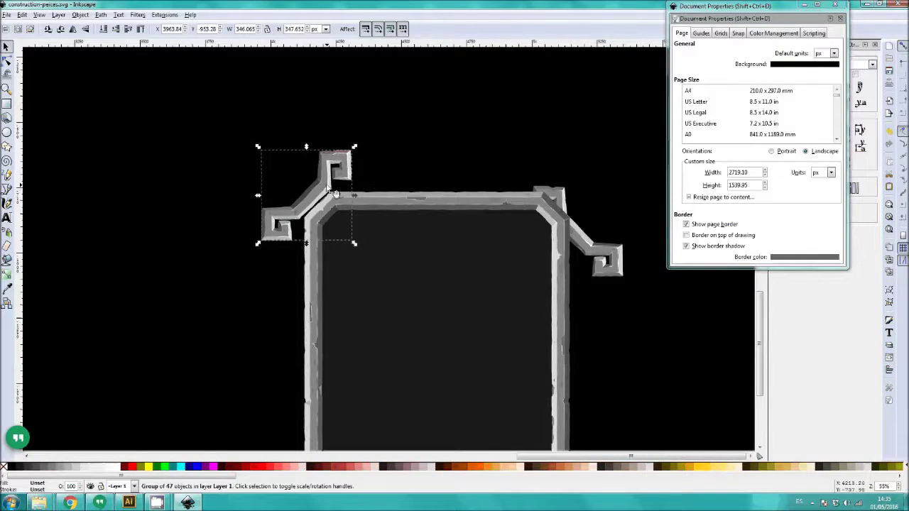
- Select the four curled corner pieces again and scale them down together to about 1279 by 1579 px overall
scroll(492, 226, "down", 1)
left_click(566, 254, "shift")
left_click(581, 433, "shift")
left_click(359, 430, "shift")
mouse_move(327, 172)
left_mouse_down("ctrl")
mouse_move(339, 185)
mouse_move(367, 176)
mouse_move(323, 171)
mouse_move(332, 175)
left_mouse_up("ctrl")
left_click_drag(379, 189, 368, 168)
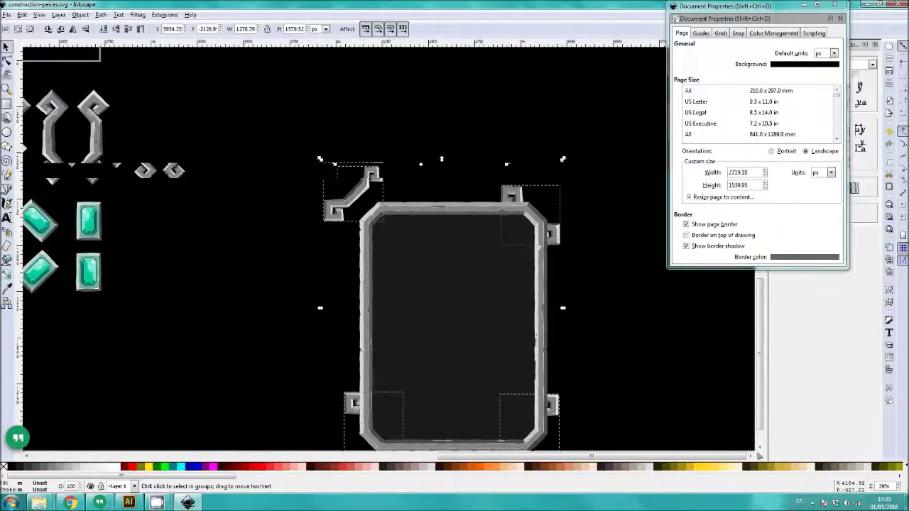
- Refit the reduced lower-left and lower-right curled pieces against the panel's outer corners
scroll(336, 140, "down", 2)
key("plus")
key("plus")
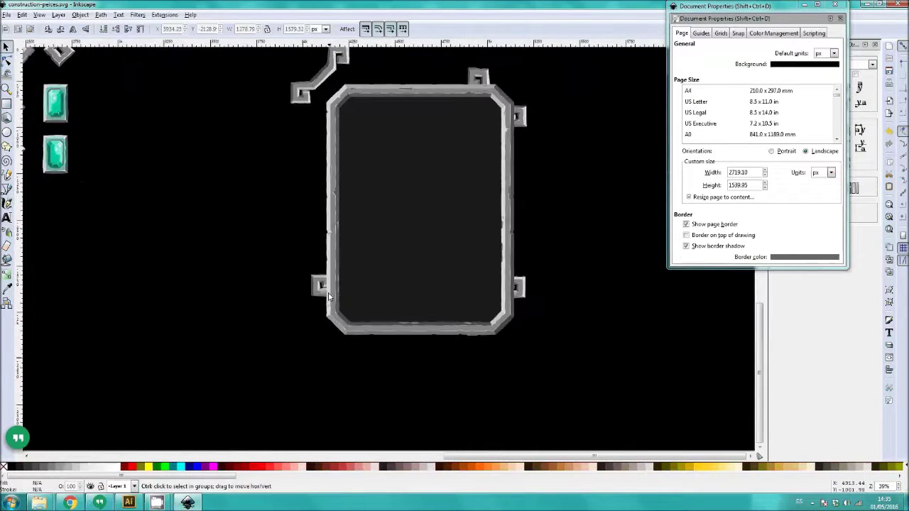
left_click(305, 345)
left_click_drag(305, 339, 344, 334)
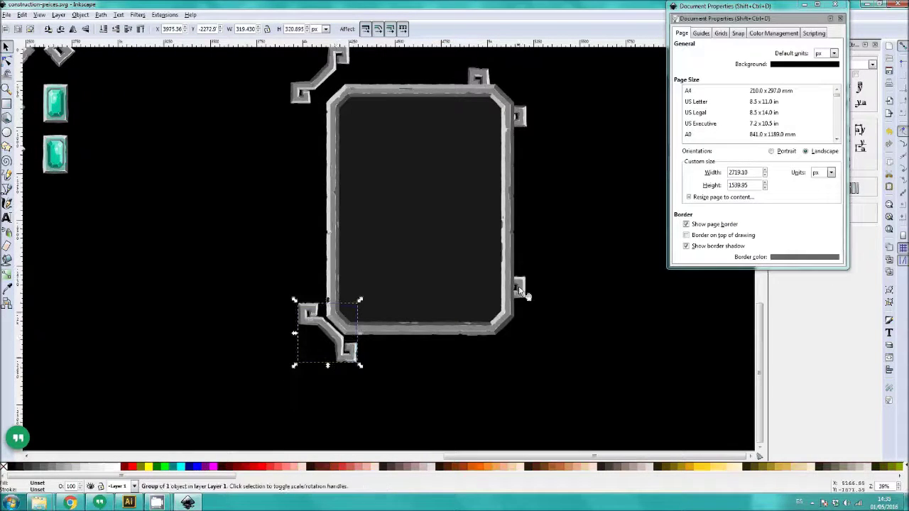
left_click_drag(521, 290, 545, 332)
left_click(500, 321)
left_click(536, 331)
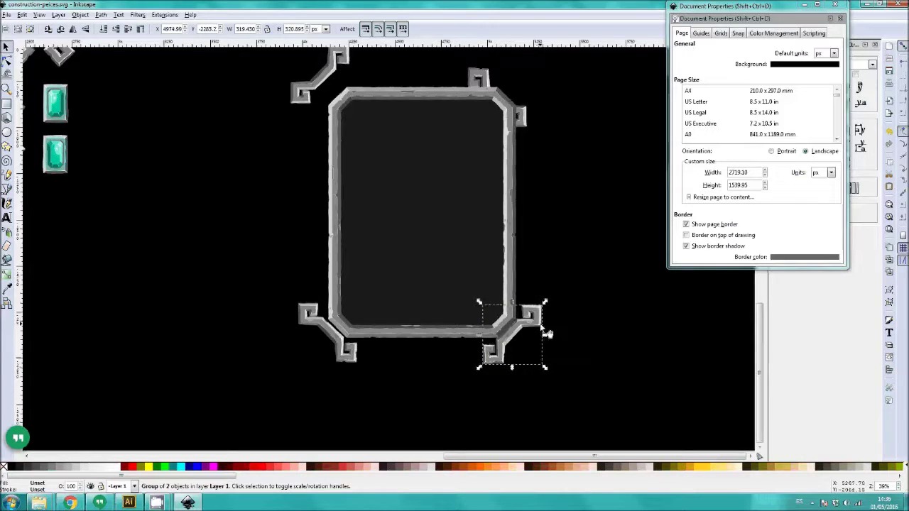
- Refit the reduced upper-right and upper-left curled pieces against the panel's outer corners
scroll(517, 199, "up", 3)
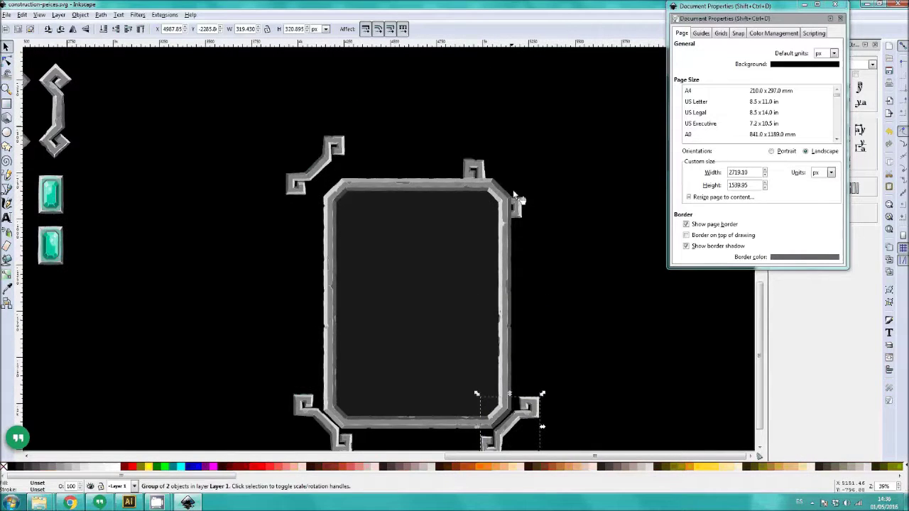
left_click_drag(515, 195, 544, 208)
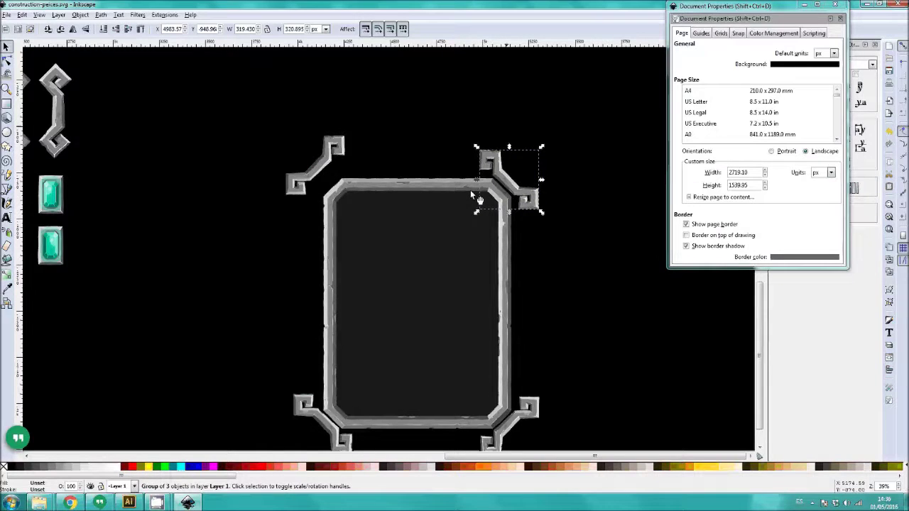
left_click(348, 154)
left_click_drag(350, 155, 362, 174)
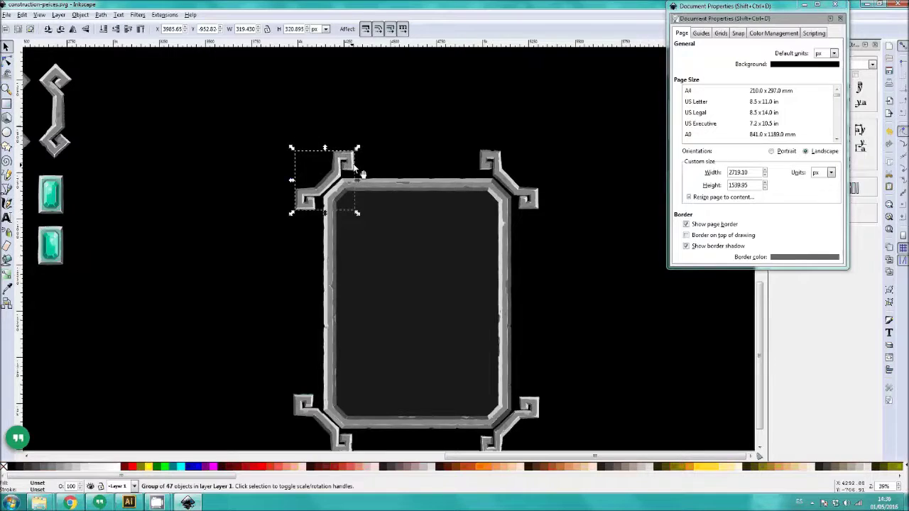
- Move the two horizontal double-curl pieces from the construction parts to the empty area beside the panel's lower left
scroll(286, 242, "down", 1)
left_click_drag(286, 241, 372, 233)
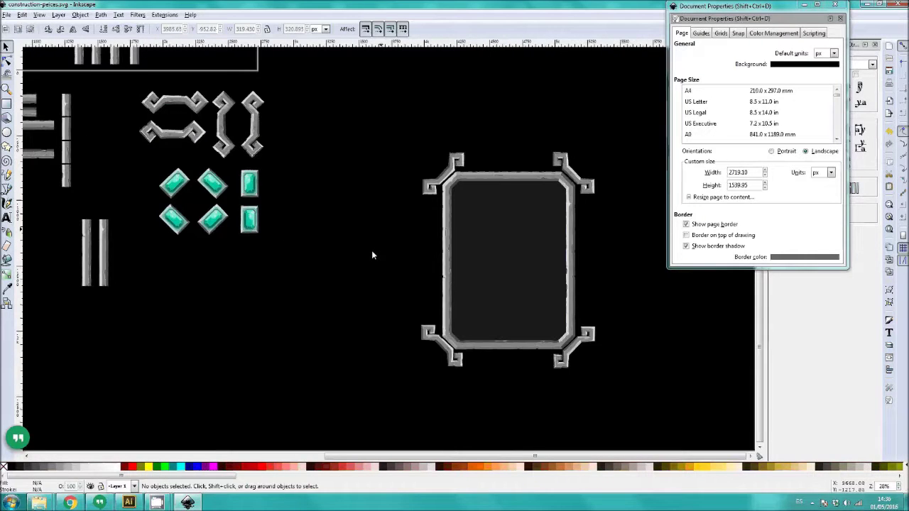
left_click_drag(227, 266, 295, 307)
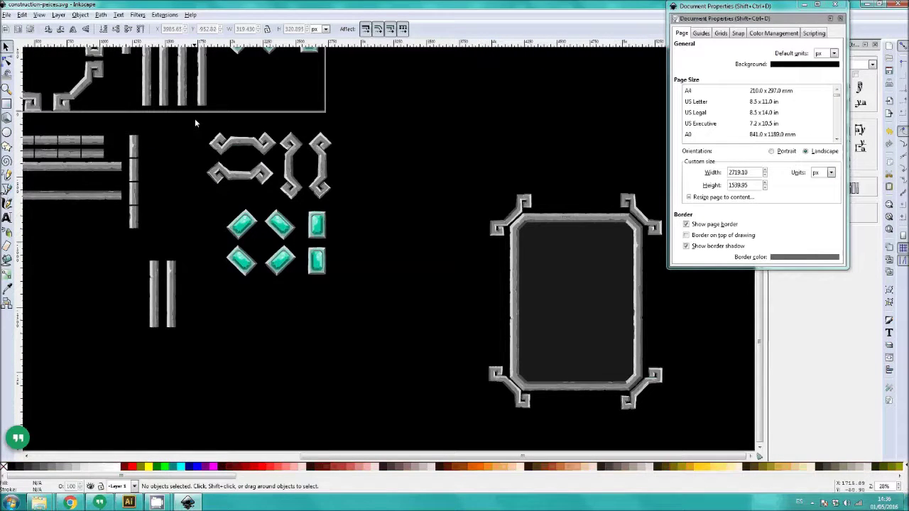
left_click(222, 145)
left_click(254, 175, "shift")
left_click_drag(253, 175, 452, 413)
left_click_drag(498, 447, 387, 356)
left_click(387, 356)
- Place one double-curl piece over the middle of the panel's top edge and raise it to the top of the stack
left_click_drag(348, 289, 483, 132)
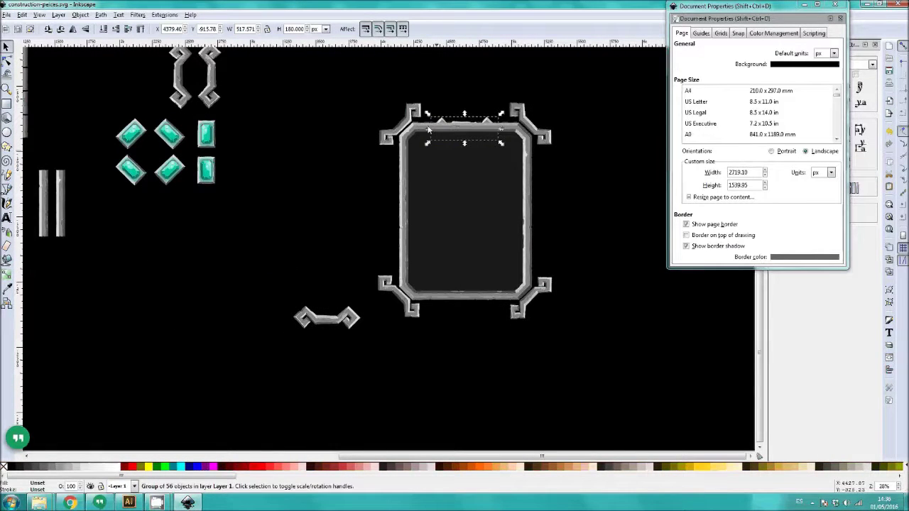
left_click(81, 15)
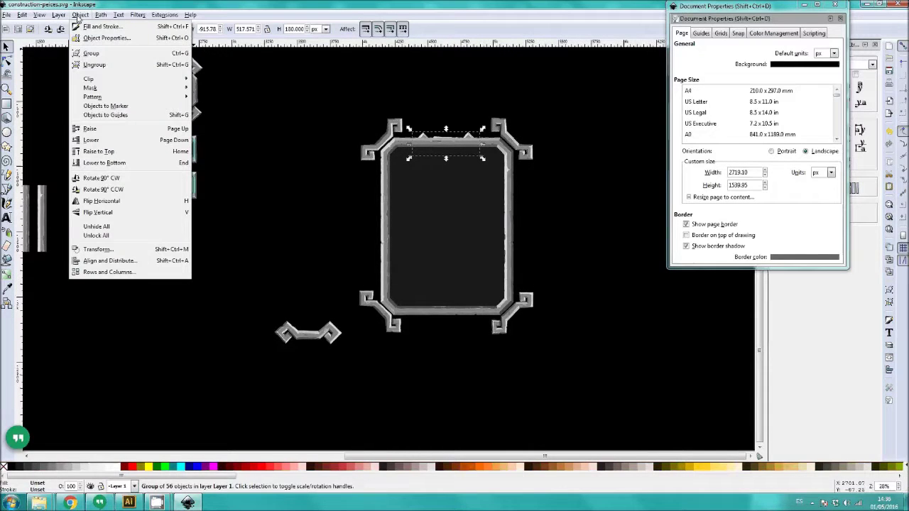
left_click(103, 152)
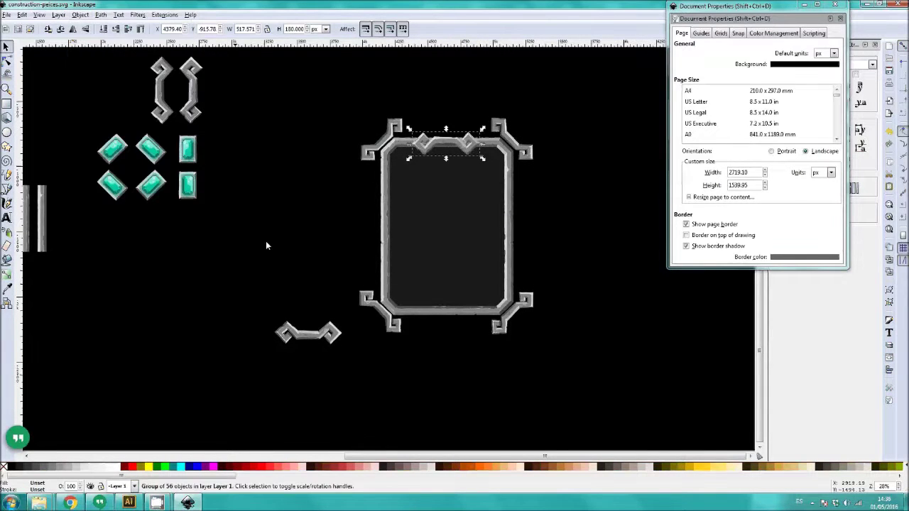
left_click_drag(466, 153, 418, 143)
scroll(418, 138, "up", 2)
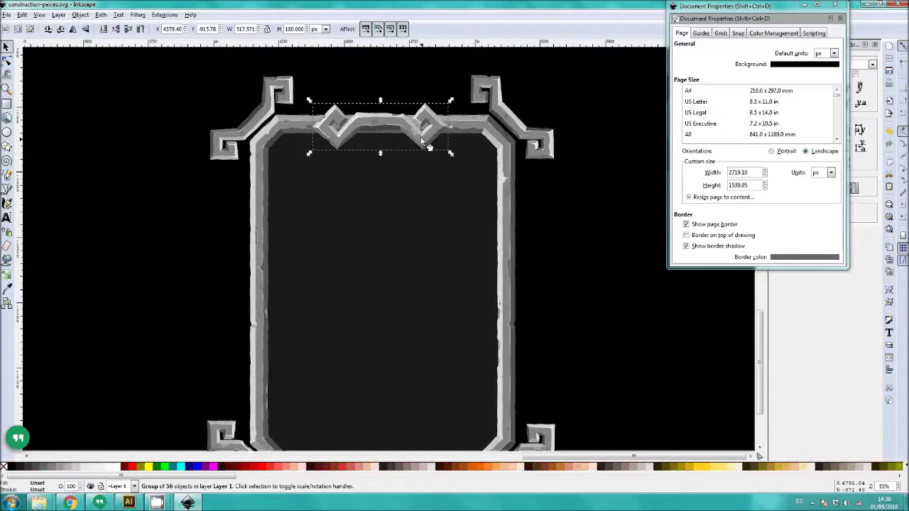
- Place the other double-curl piece over the middle of the panel's bottom edge and raise it to the top of the stack
scroll(349, 181, "down", 3)
scroll(270, 298, "up", 2)
left_click(251, 311)
left_click_drag(252, 316, 446, 309)
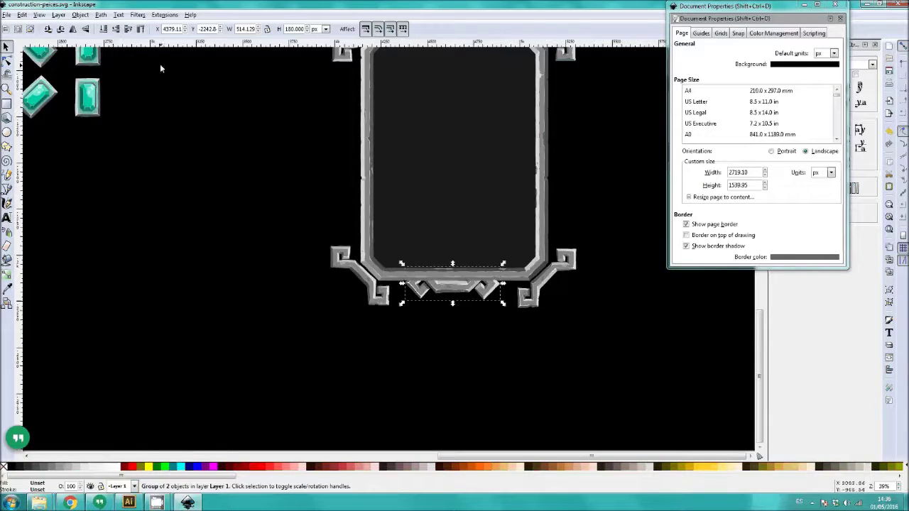
left_click(141, 32)
left_click_drag(349, 277, 302, 323)
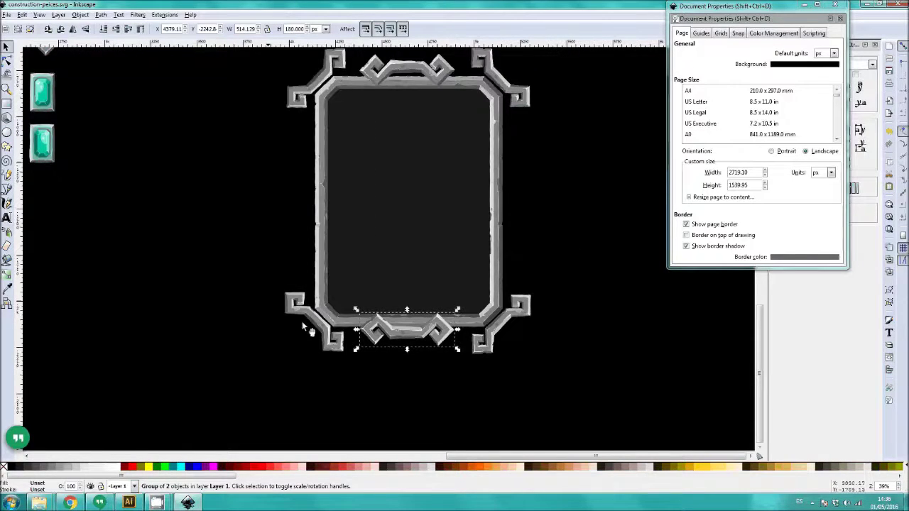
- Swap the two double-curl pieces between the panel's top and bottom edges and select them both
scroll(304, 325, "right", 2)
left_click(362, 68)
left_click_drag(363, 70, 370, 326)
left_click(384, 312)
left_click(371, 78, "shift")
left_click(403, 376)
left_click_drag(403, 377, 401, 388)
left_click(385, 342)
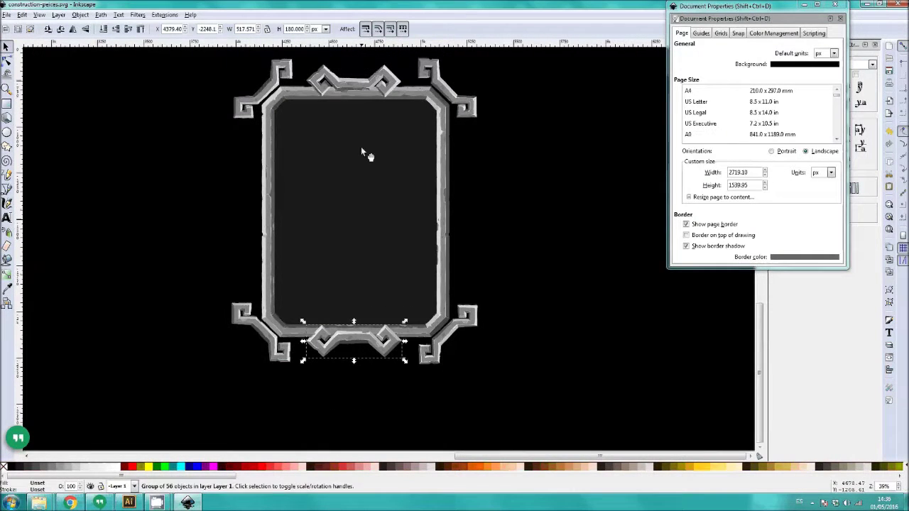
left_click(363, 82, "shift")
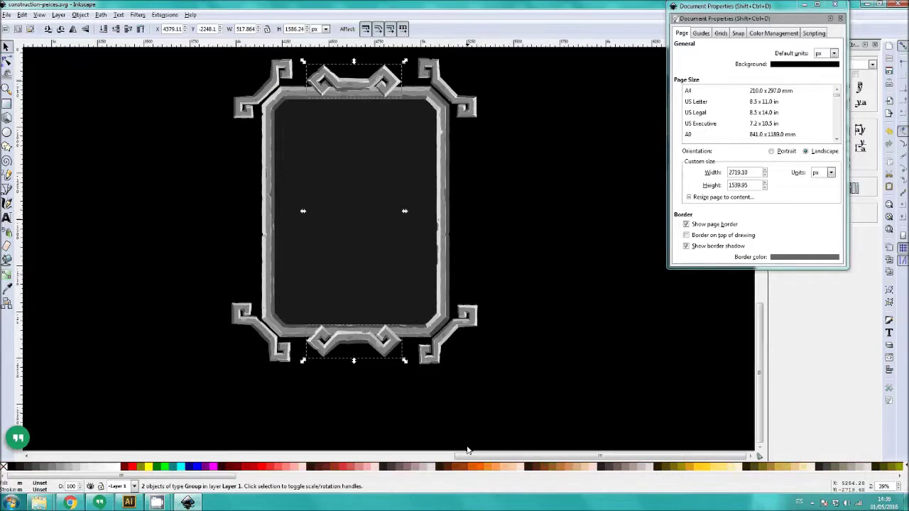
- Enlarge both double-curl pieces slightly and reposition the lower one over the middle of the panel's bottom edge
left_click_drag(413, 367, 427, 379)
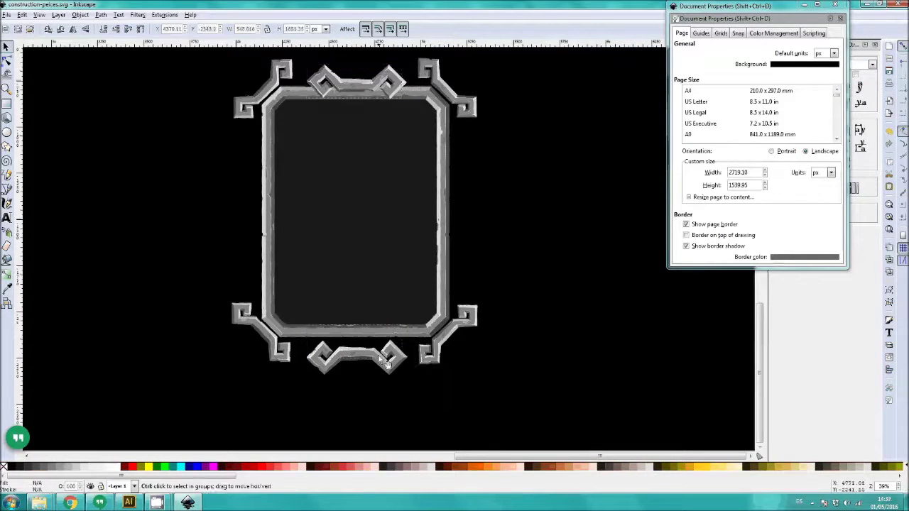
left_click_drag(383, 357, 385, 351)
left_click(527, 240)
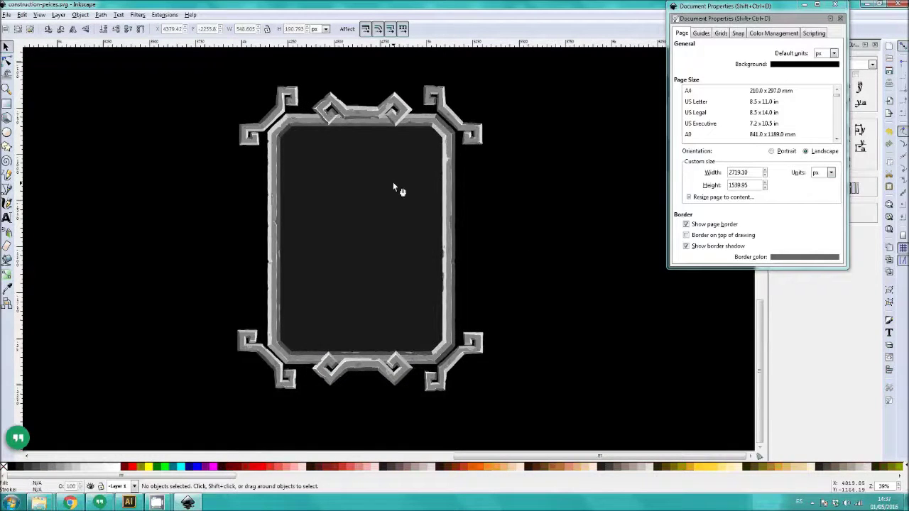
- Close the document properties and centre both double-curl pieces on the panel's vertical axis, relative to the first selected object
left_click(394, 186)
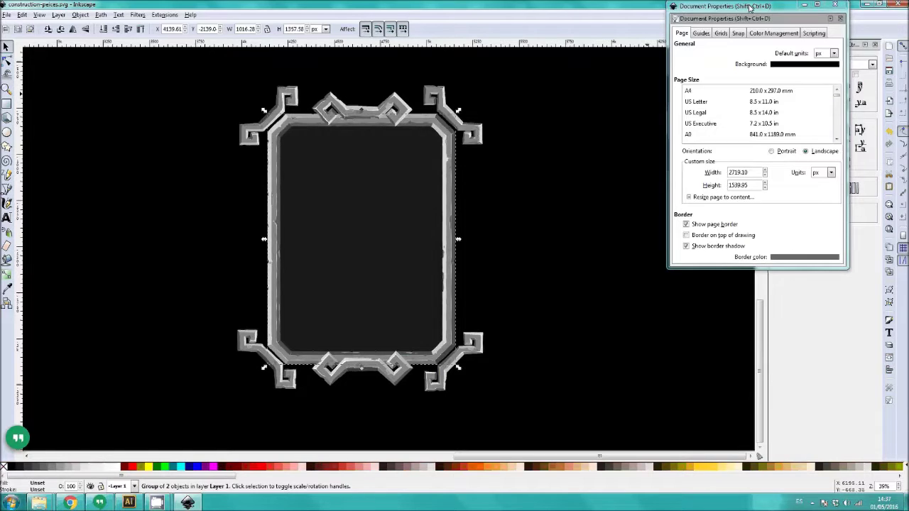
left_click(834, 5)
left_click(833, 7)
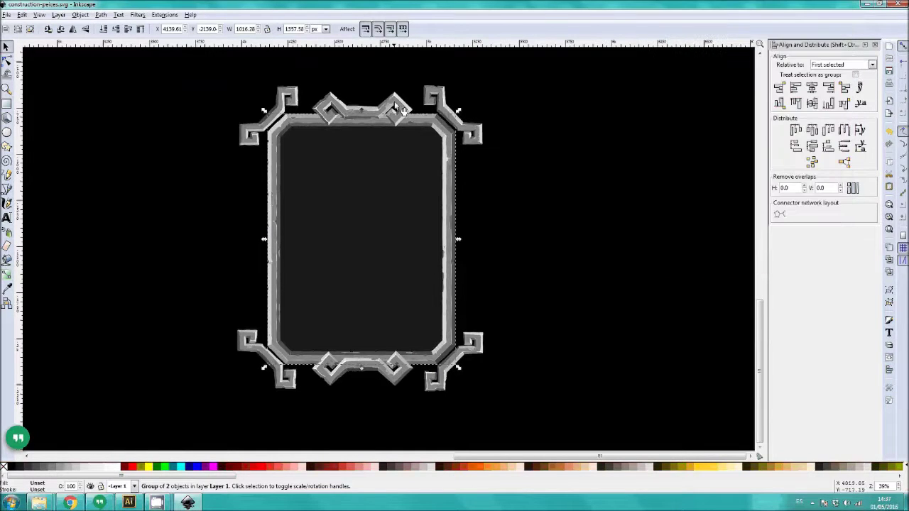
left_click(400, 108, "shift")
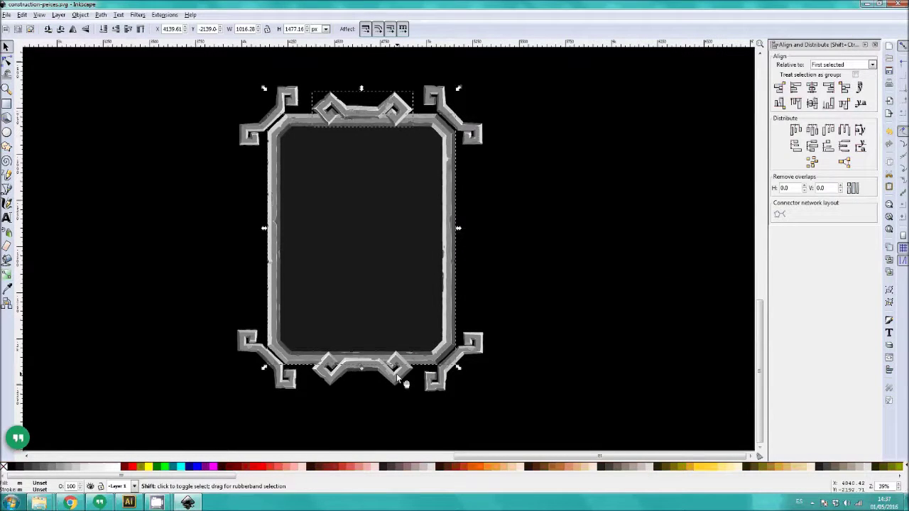
left_click(400, 381, "shift")
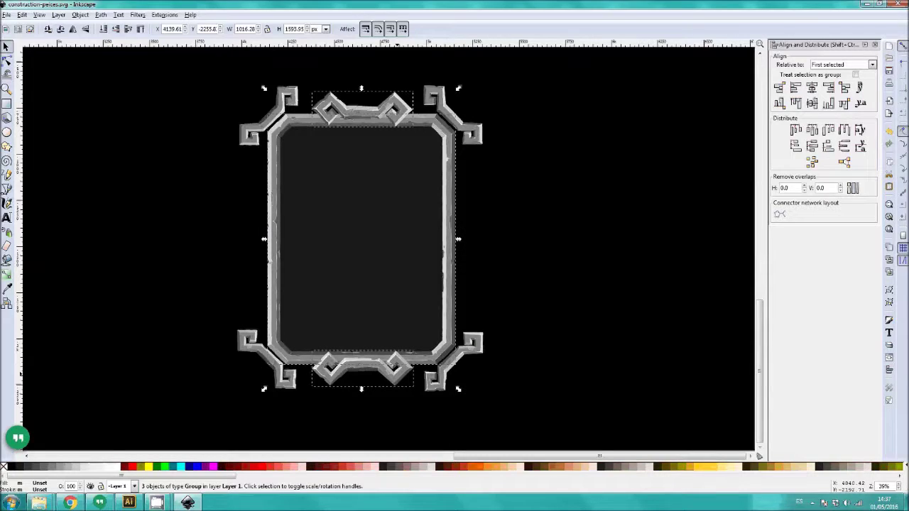
left_click(812, 89)
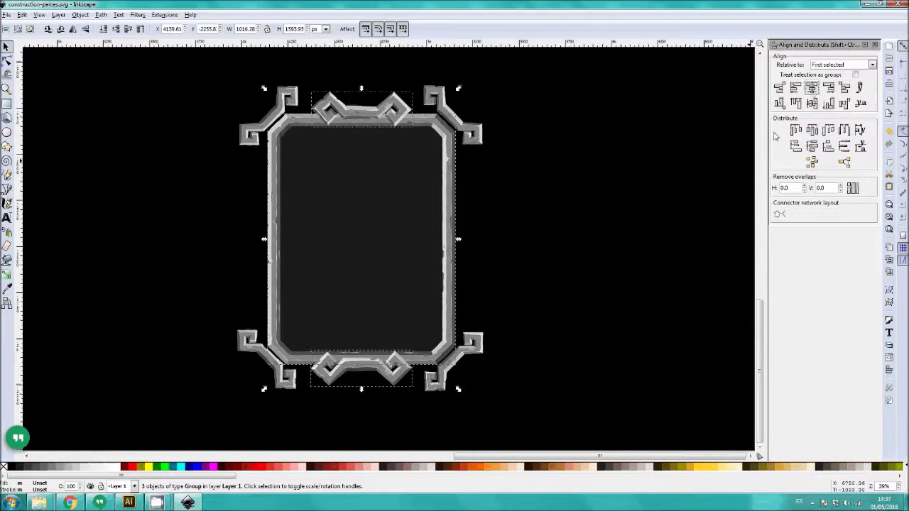
left_click(476, 281)
- Select the complete panel with all its corner and edge ornaments and duplicate it
scroll(476, 278, "down", 1)
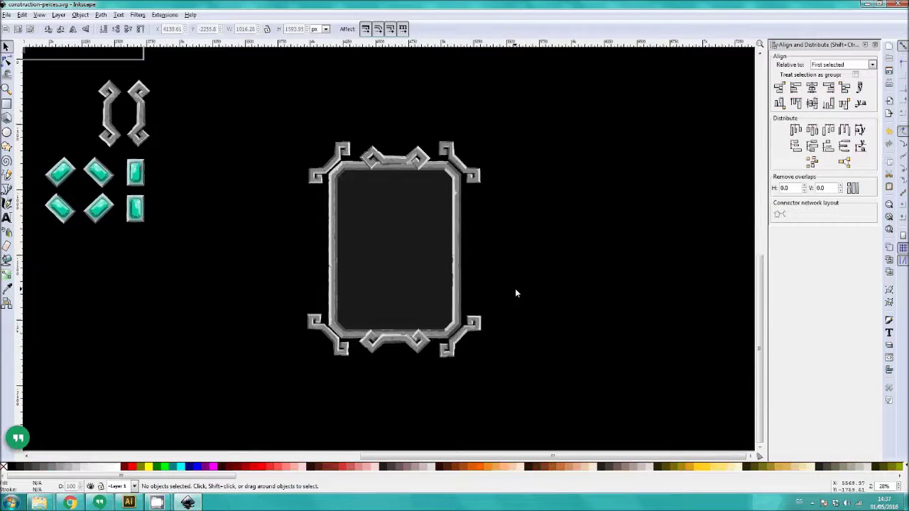
scroll(515, 288, "up", 1)
scroll(493, 291, "down", 1)
scroll(493, 296, "down", 1)
scroll(491, 257, "up", 1)
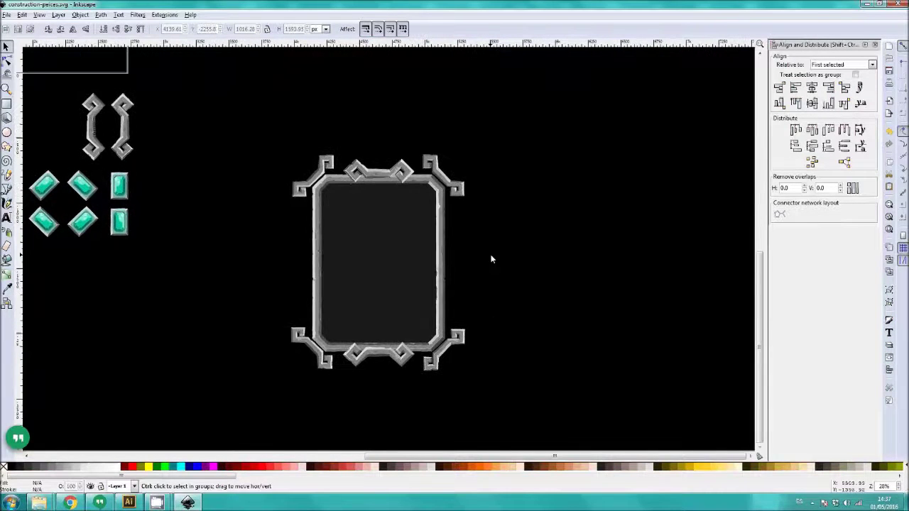
scroll(457, 271, "down", 1)
scroll(458, 271, "up", 1)
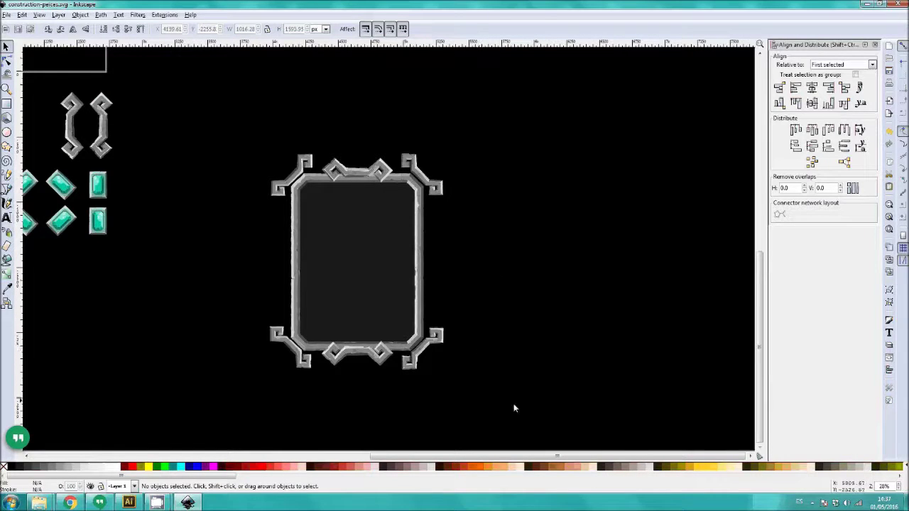
left_click_drag(514, 408, 218, 115)
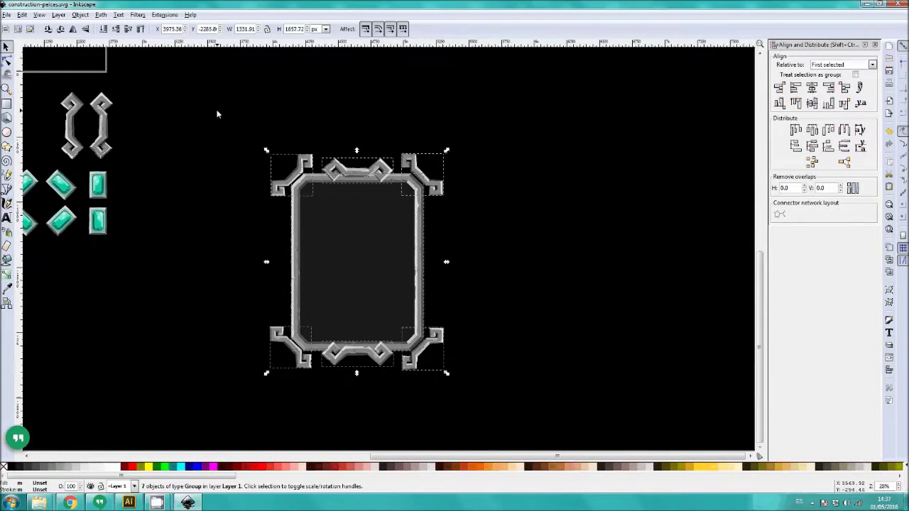
left_click(39, 14)
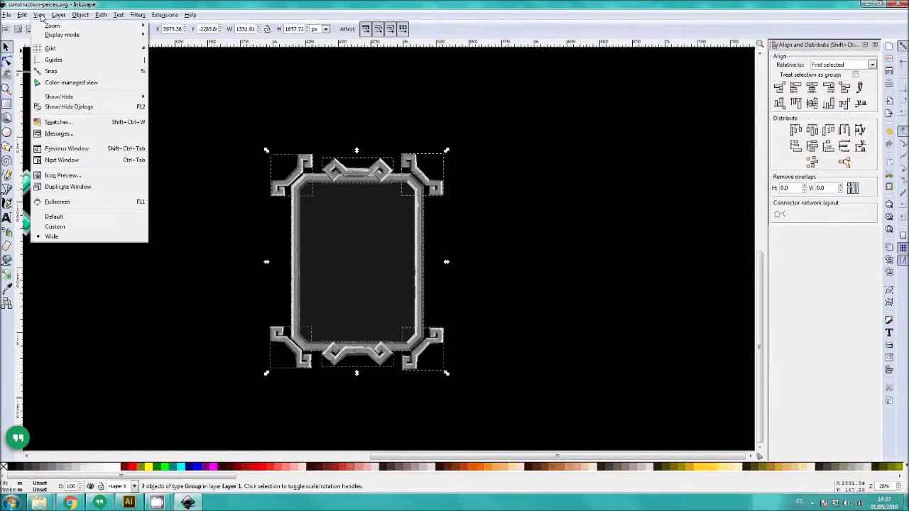
mouse_move(23, 16)
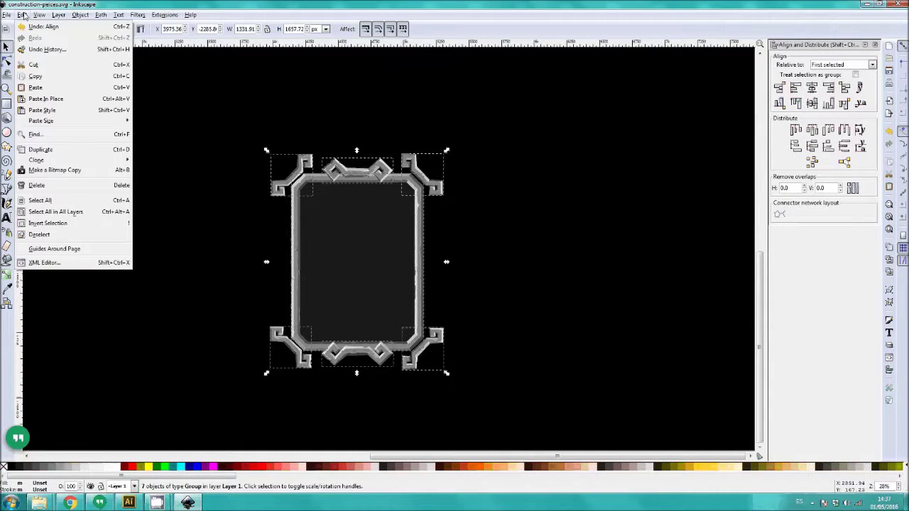
left_click(41, 150)
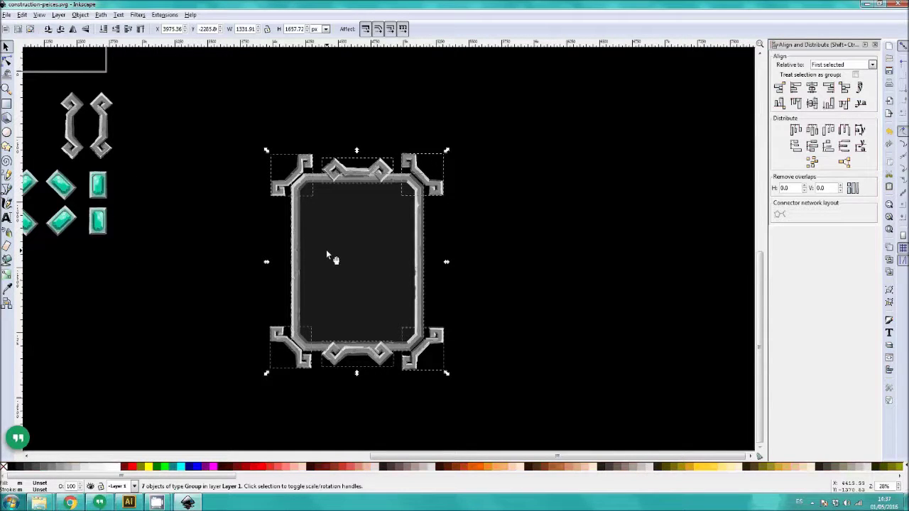
- Move the duplicate horizontally to the right of the original so their facing corner ornaments sit side by side
key("ctrl")
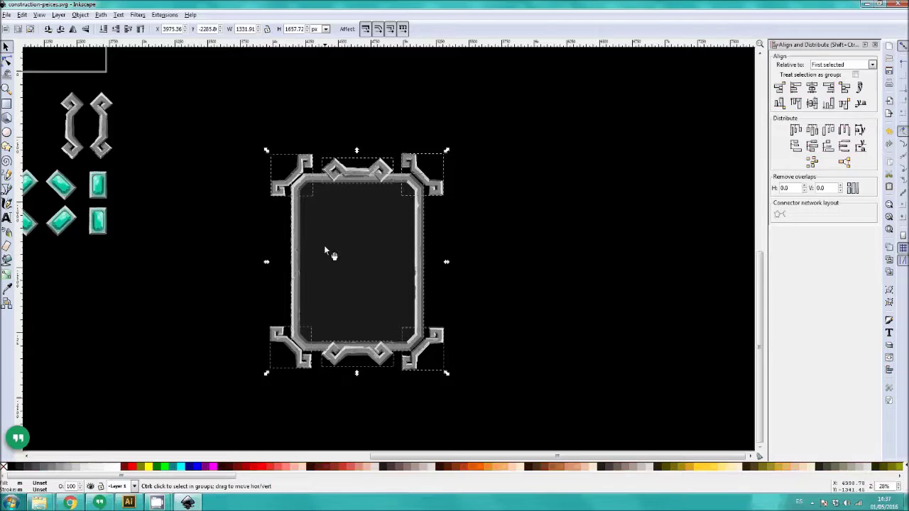
left_click_drag(325, 249, 593, 248)
left_click_drag(502, 256, 504, 258)
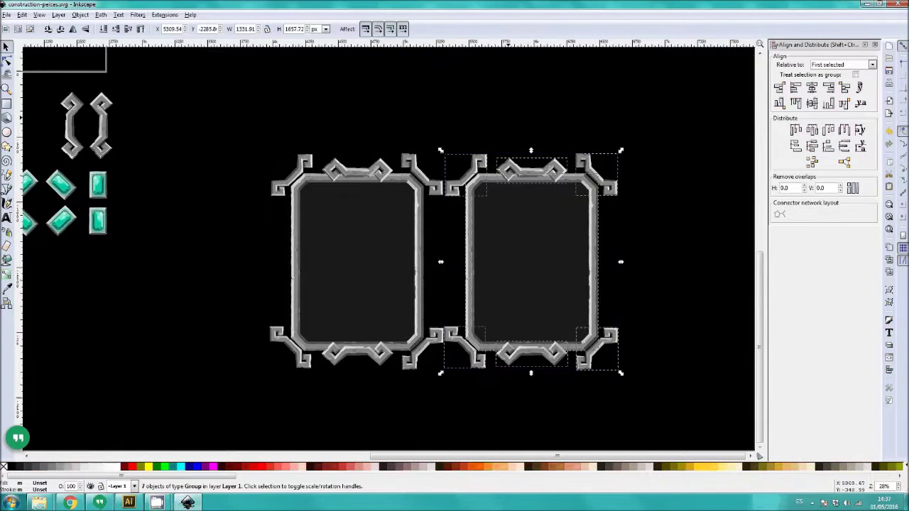
left_click(524, 157)
- Move the two vertical double-curl pieces from the construction parts into the gap between the two panels
left_click_drag(542, 145, 502, 126)
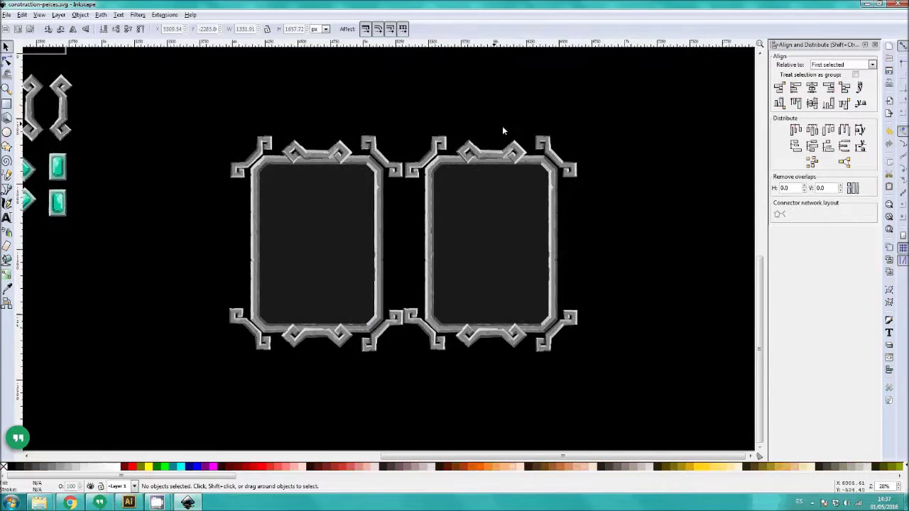
left_click_drag(172, 266, 245, 278)
scroll(245, 278, "down", 1, "ctrl")
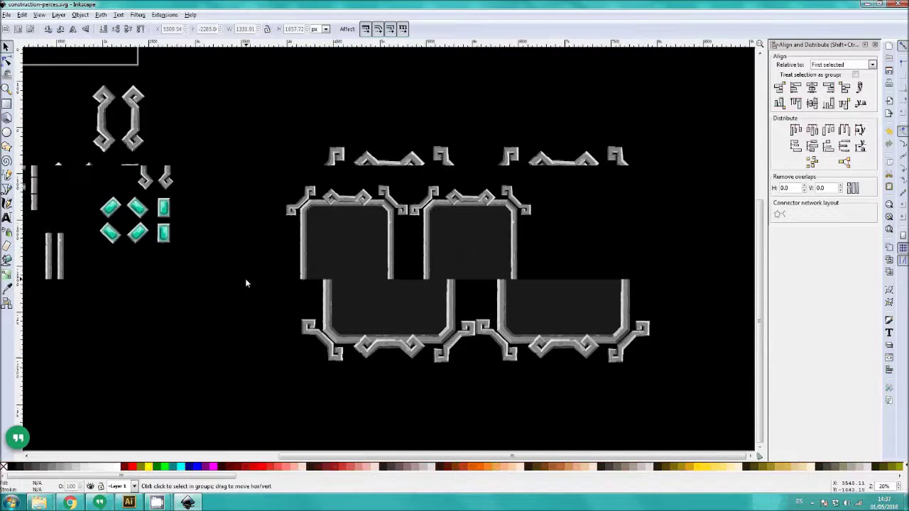
left_click_drag(199, 272, 221, 279)
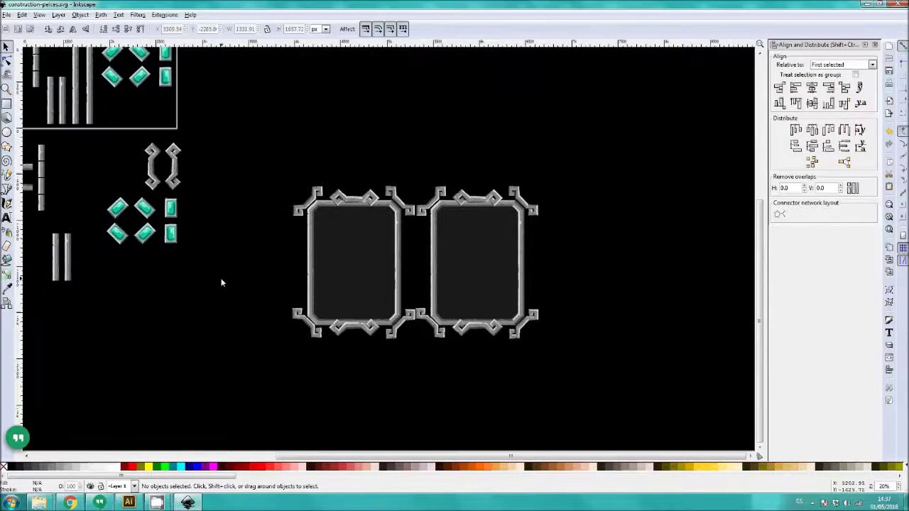
left_click_drag(179, 172, 409, 281)
left_click_drag(160, 181, 433, 277)
left_click(440, 374)
- Centre both vertical double-curl pieces on the left panel's height and nudge the right one 2.57 px towards the right panel
scroll(382, 284, "up", 2)
left_click(378, 245)
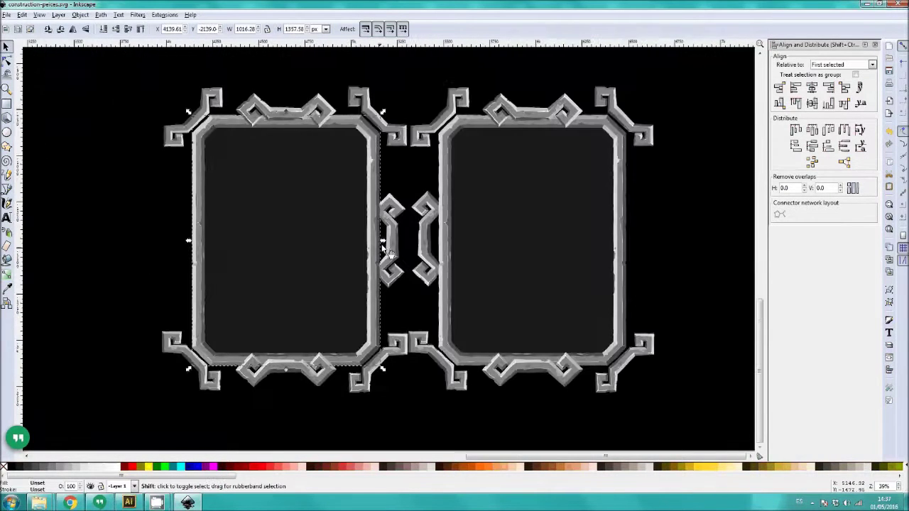
left_click(389, 254, "shift")
left_click(426, 239, "shift")
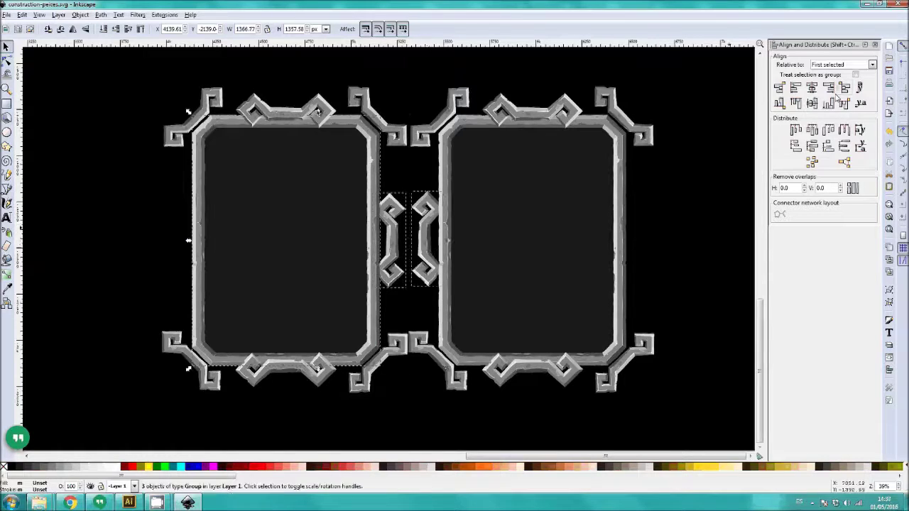
left_click(676, 270)
left_click(425, 248)
left_click_drag(423, 247, 424, 247)
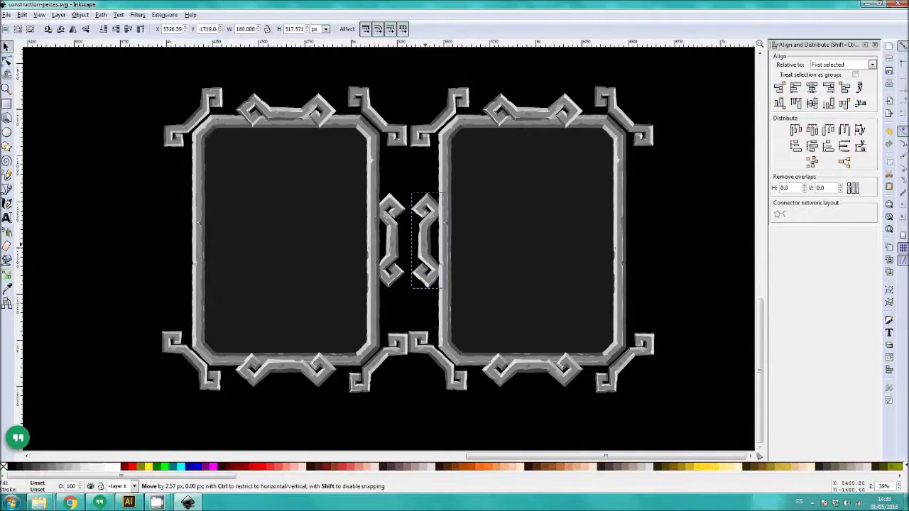
- Bring an upright green gem over, rotate it 90°, and place one between the panels' upper corner ornaments and a copy between the lower ones
scroll(430, 314, "down", 1)
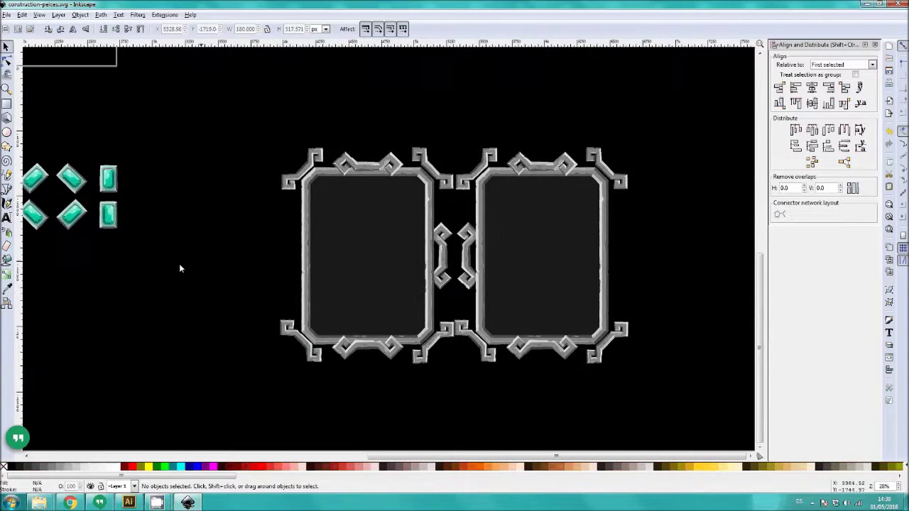
left_click_drag(131, 290, 202, 280)
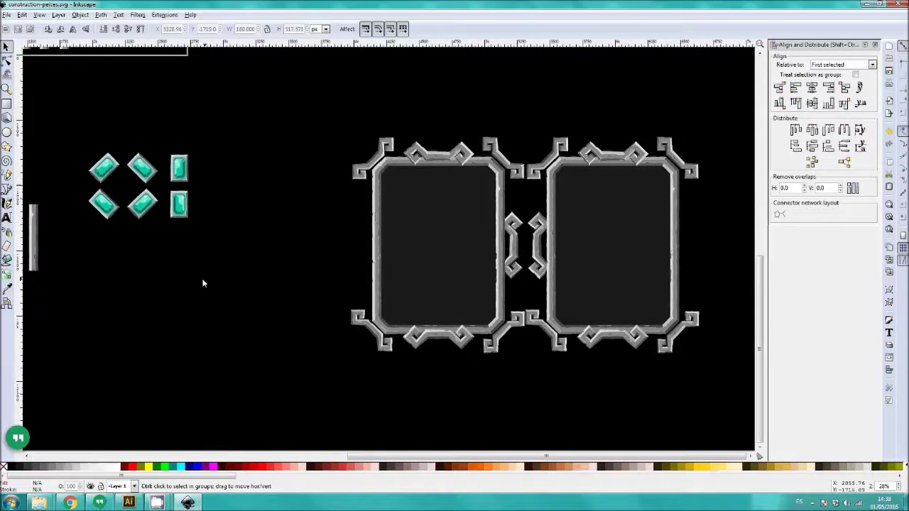
scroll(319, 276, "down", 1)
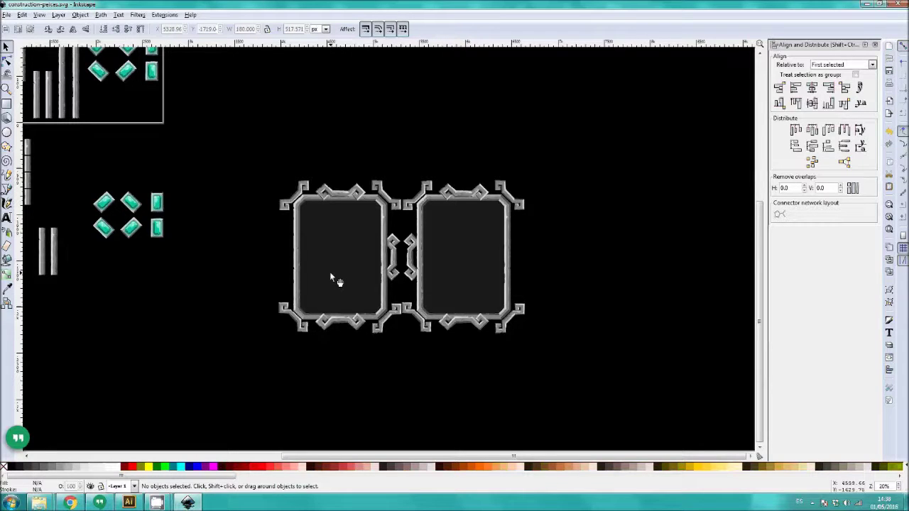
left_click_drag(230, 316, 259, 314)
left_click_drag(206, 325, 234, 298)
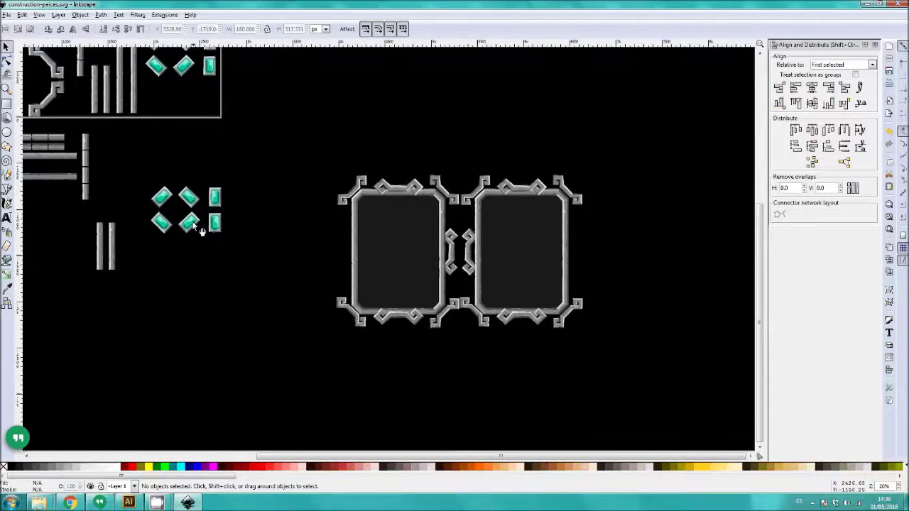
left_click_drag(214, 198, 421, 168)
scroll(422, 197, "up", 1, "ctrl")
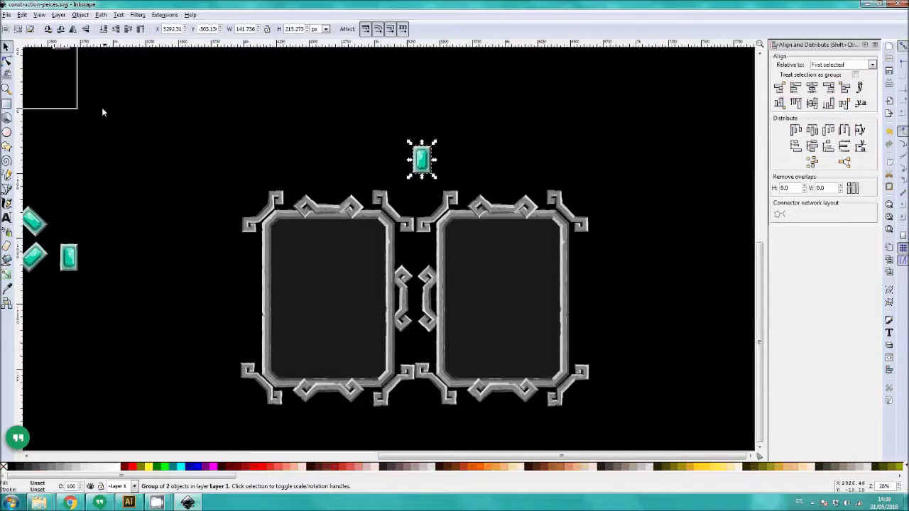
left_click(48, 30)
left_click_drag(422, 159, 424, 411)
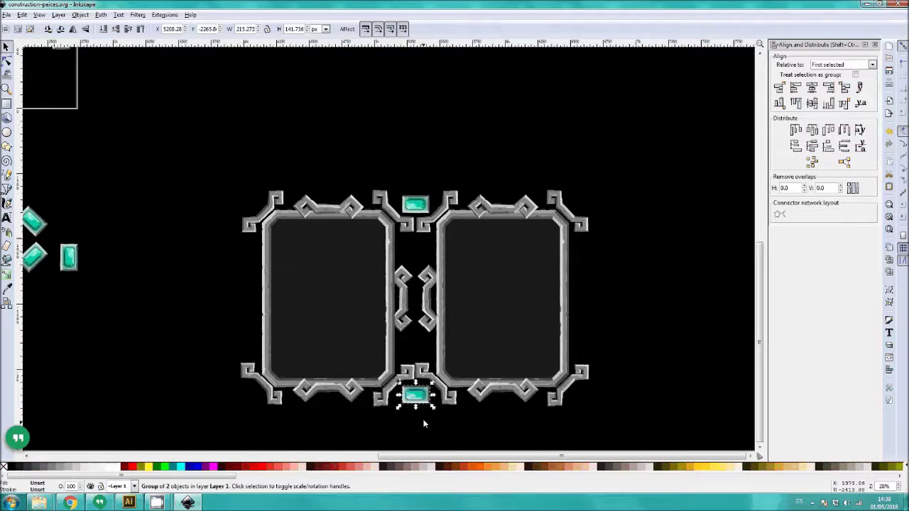
- Shift the right panel's lower-left corner ornament slightly right and down, away from the neighbouring ornament
scroll(448, 400, "up", 2)
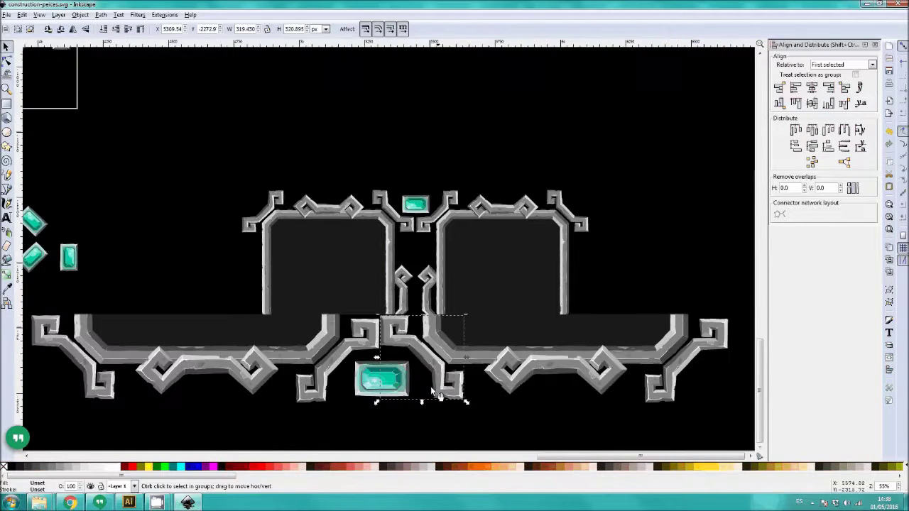
left_click_drag(425, 351, 425, 353)
left_click_drag(440, 394, 430, 368)
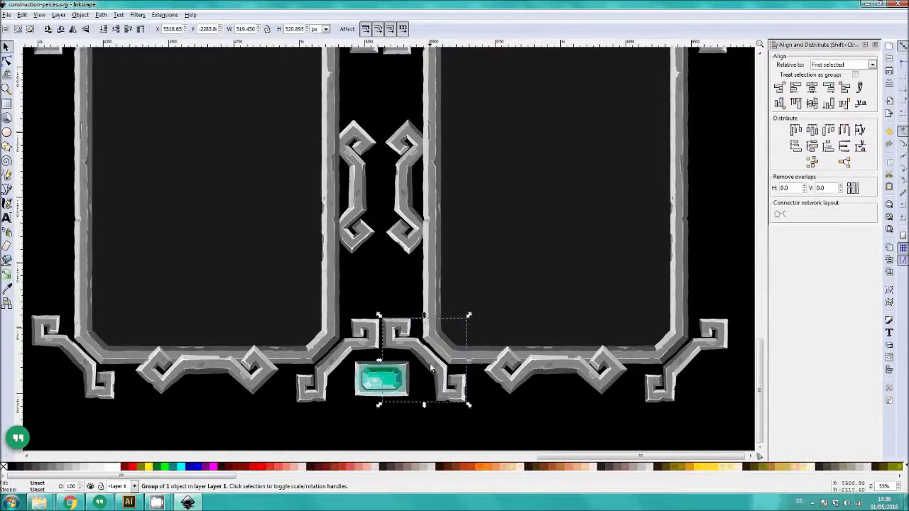
scroll(441, 402, "down", 2)
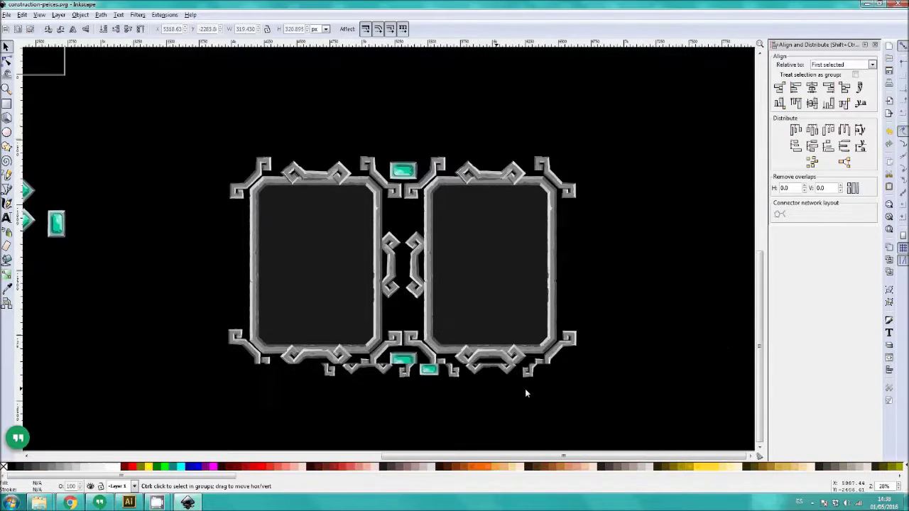
left_click(525, 389)
scroll(524, 389, "down", 1)
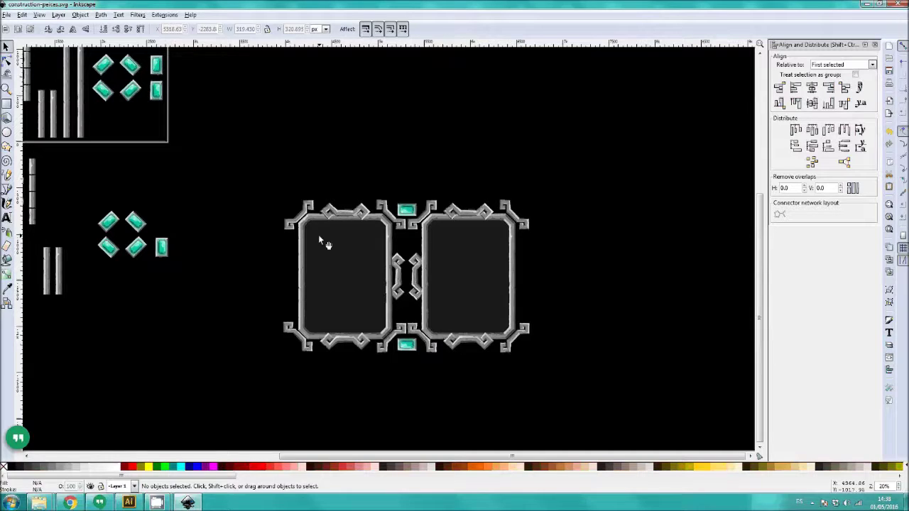
- Make the document's page background fully transparent by setting its alpha to 0
left_click(8, 15)
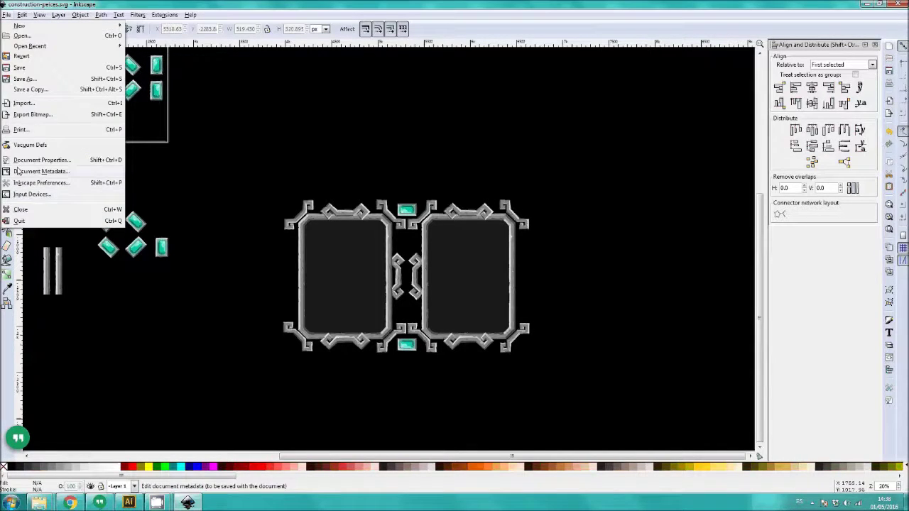
left_click(29, 160)
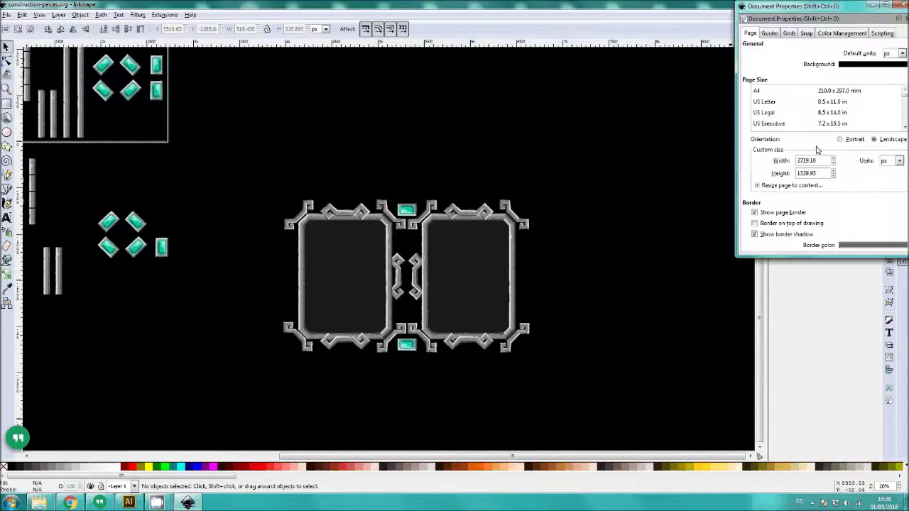
left_click(850, 65)
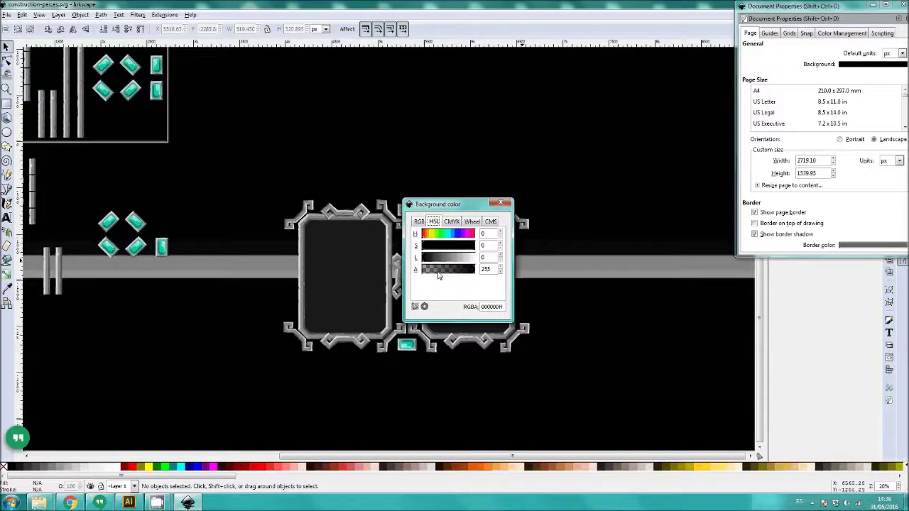
left_click_drag(438, 276, 399, 263)
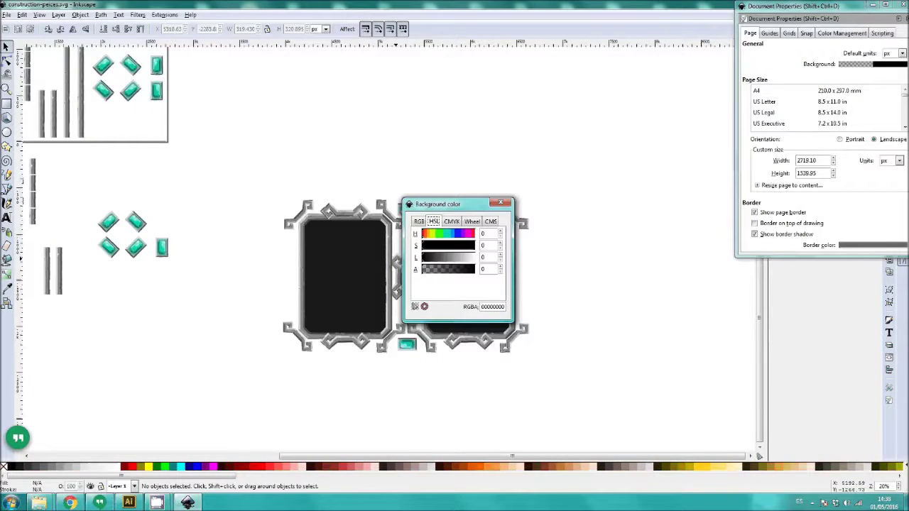
left_click(500, 204)
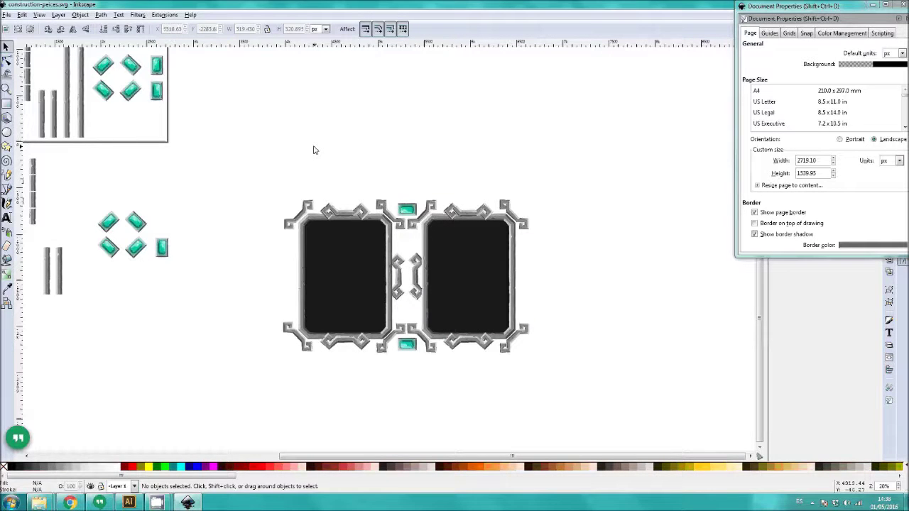
- Export all pieces of the two-panel frame as one selection to the desktop as a PNG named new-panel-demo, at 90 dpi
left_click_drag(232, 141, 723, 452)
left_click_drag(630, 218, 617, 351)
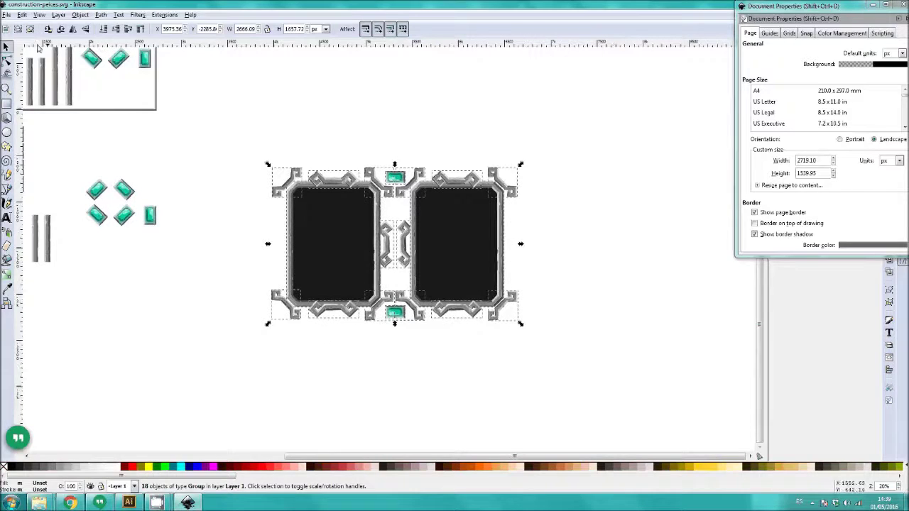
left_click(6, 15)
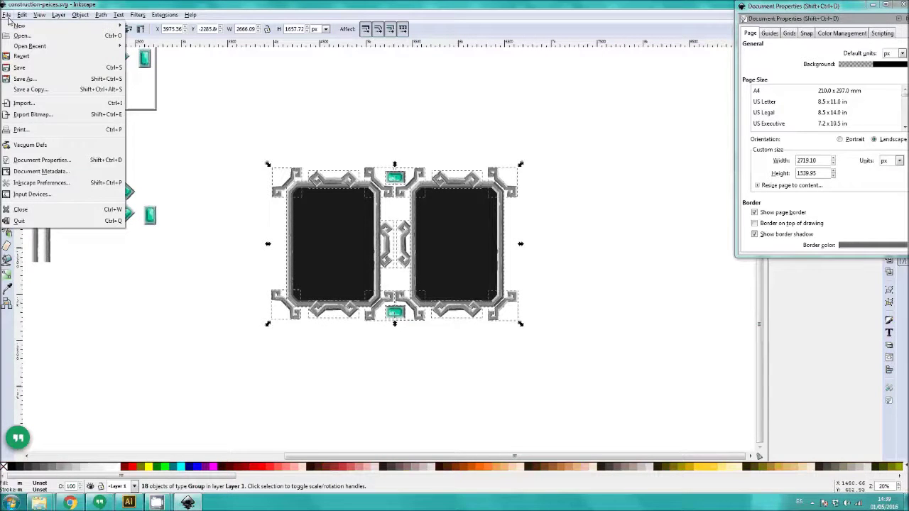
left_click(39, 116)
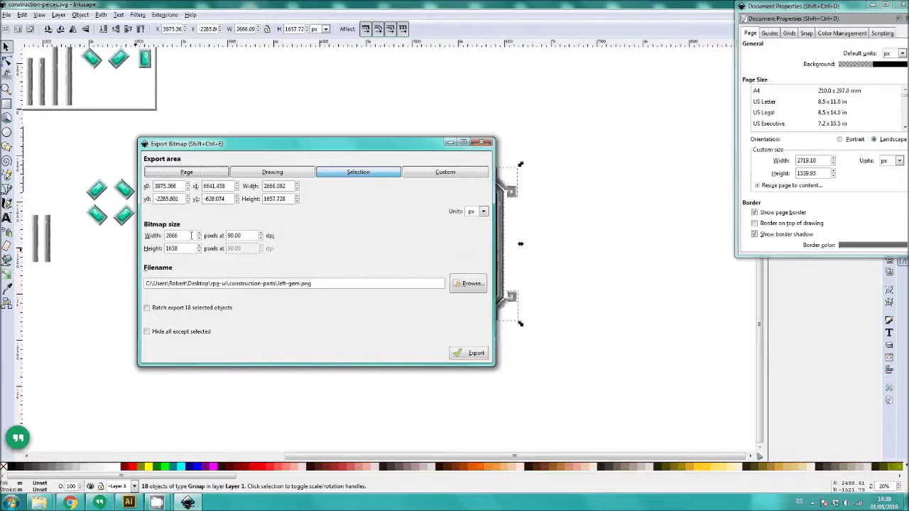
left_click(460, 287)
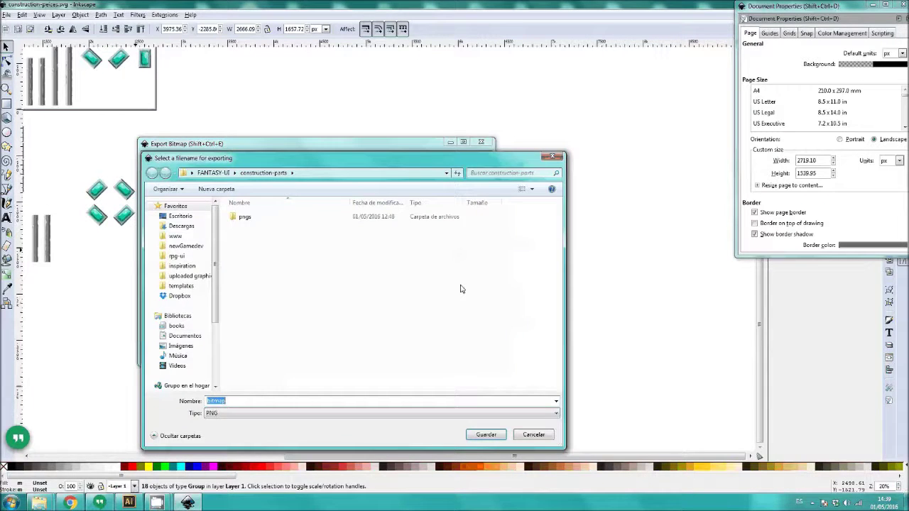
left_click(180, 216)
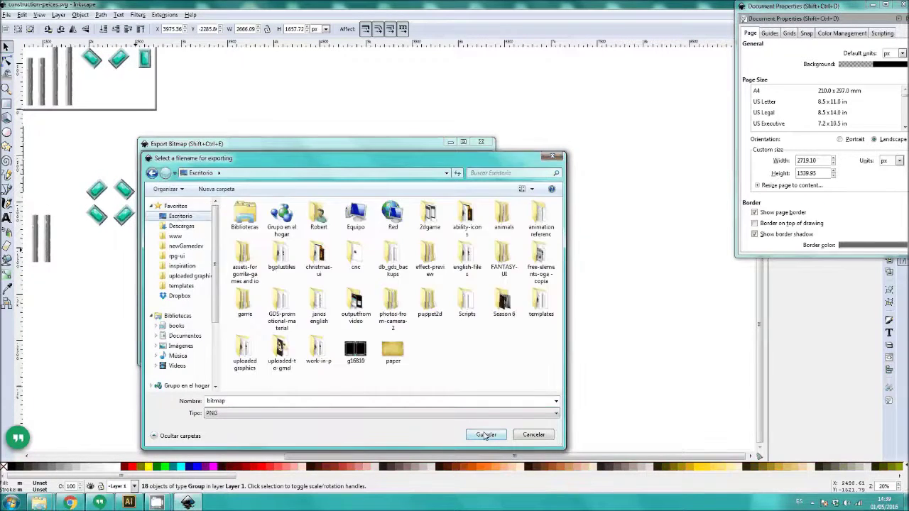
double_click(468, 400)
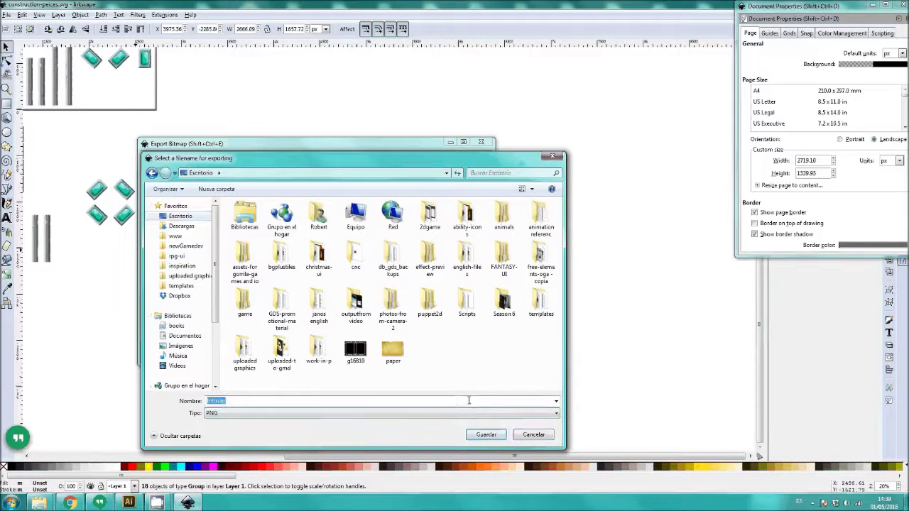
type("new-panel-")
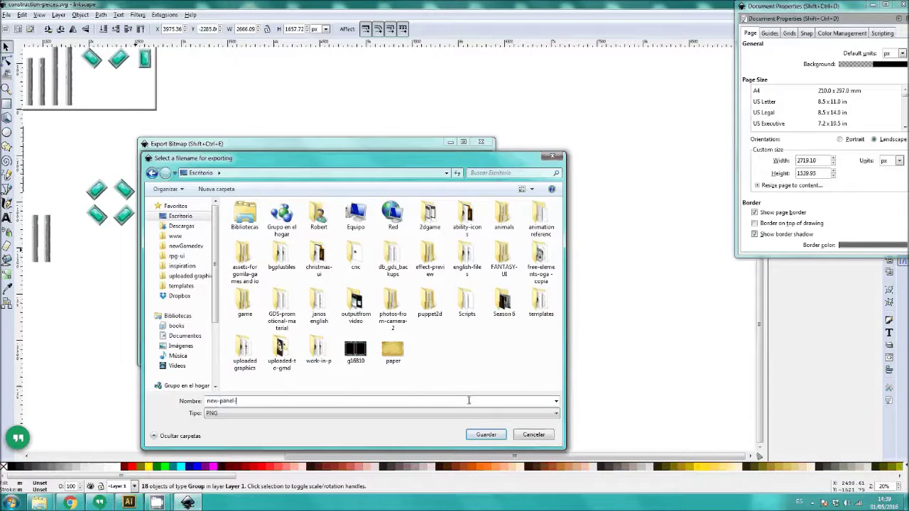
type("demo")
left_click(487, 436)
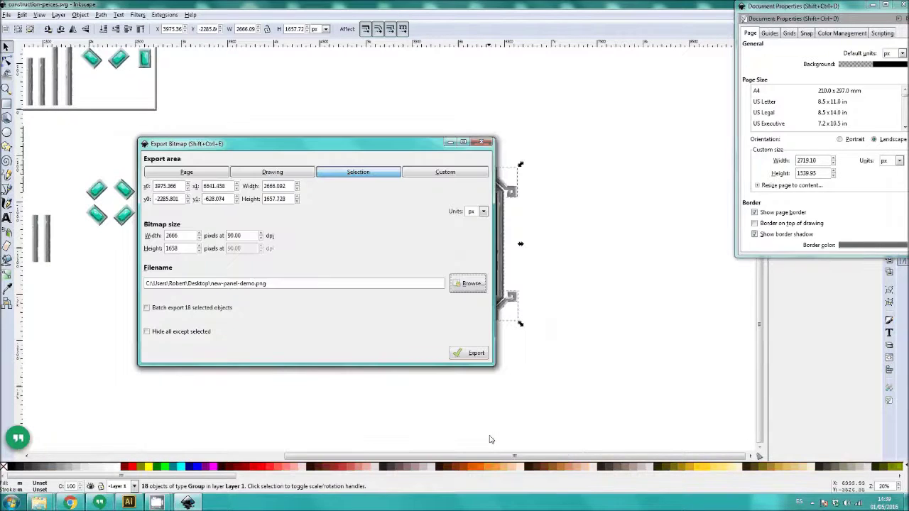
left_click(475, 355)
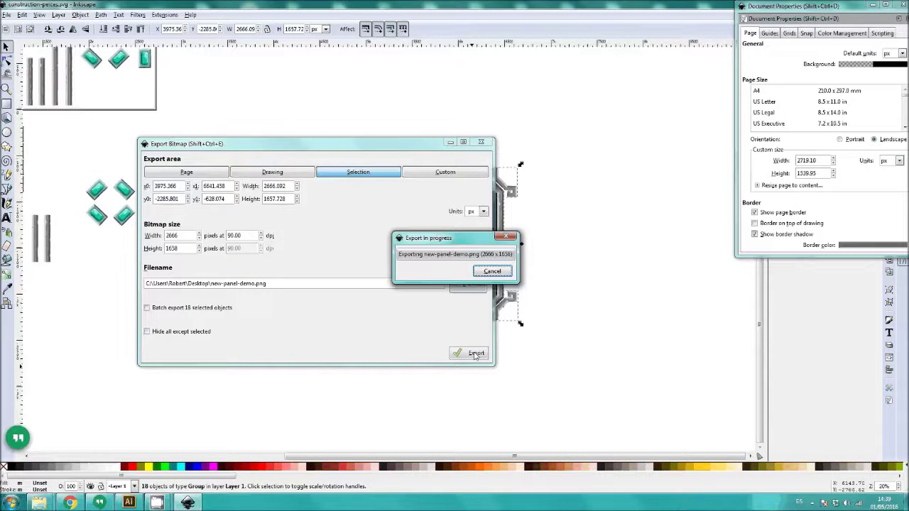
- Switch to the desktop, place the new-panel-demo image beside the FANTASY-UI folder and open it in the Windows photo viewer
left_click(863, 7)
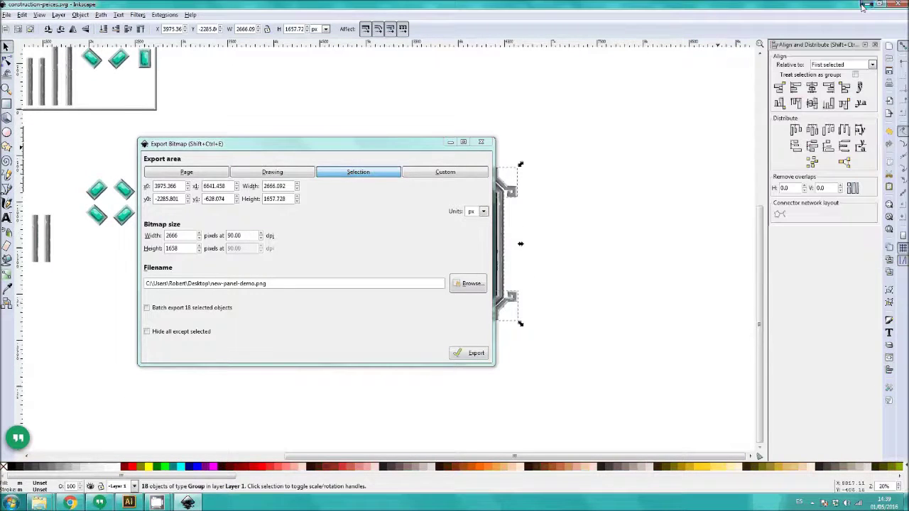
left_click(865, 5)
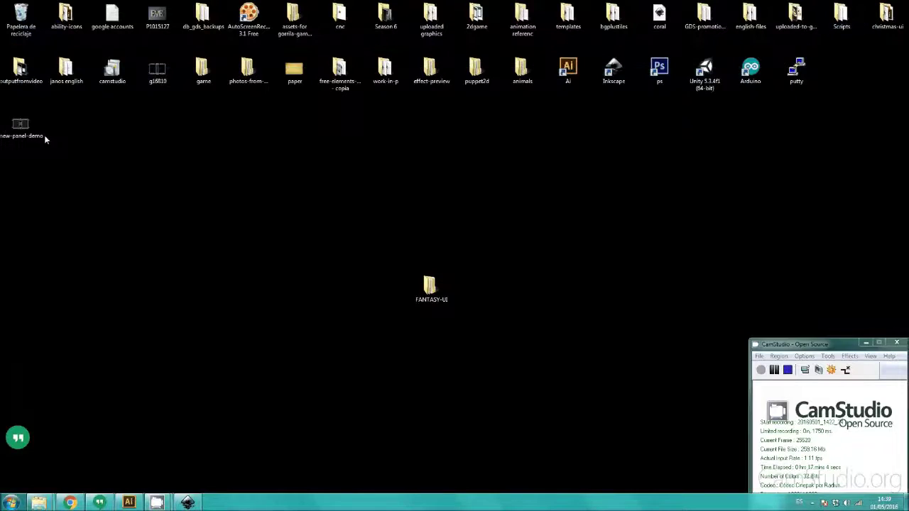
left_click_drag(24, 128, 342, 290)
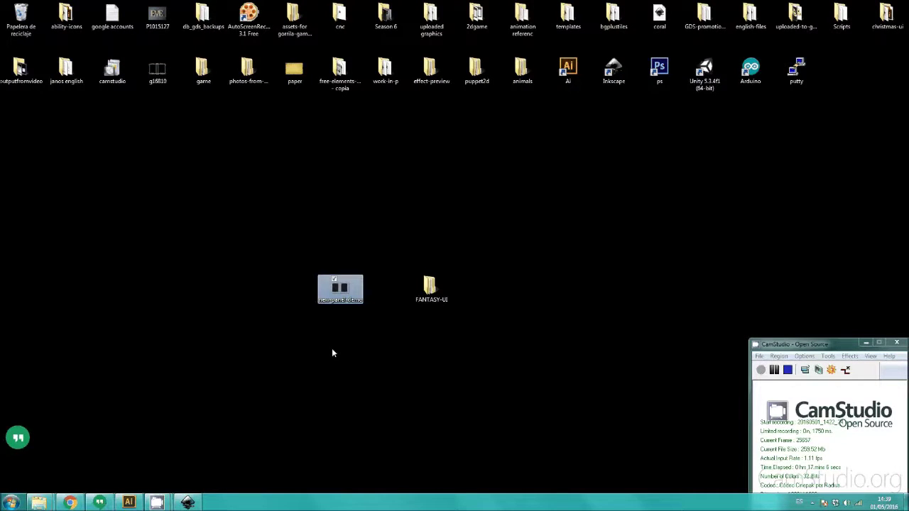
double_click(343, 291)
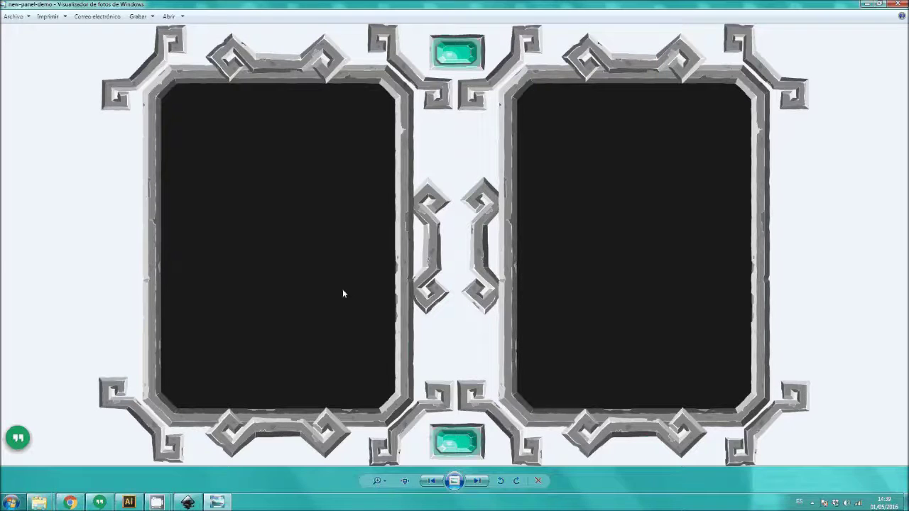